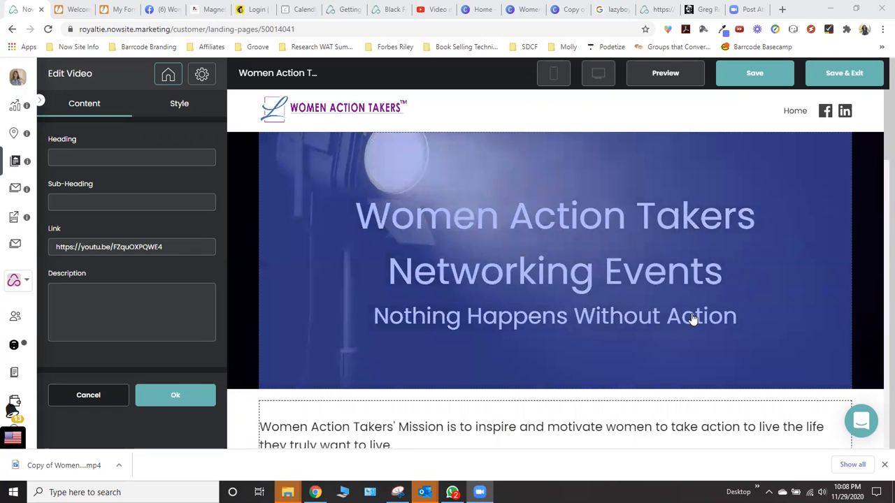
Look through the Women Action Takers landing page from the hero banner down to the footer.
scroll(644, 296, "down", 4)
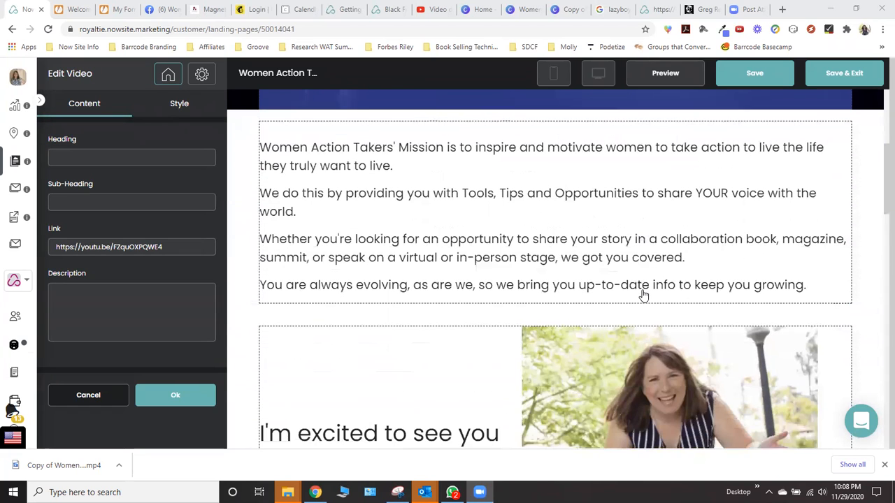
scroll(643, 296, "down", 4)
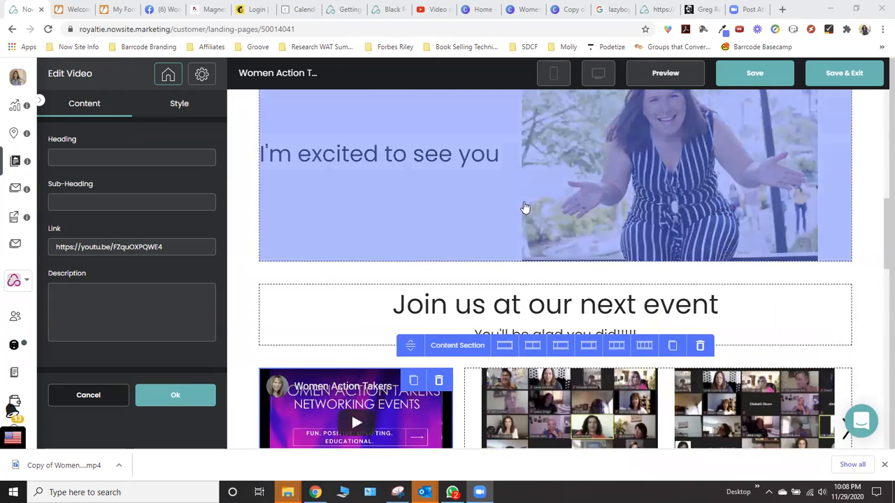
scroll(525, 208, "down", 2)
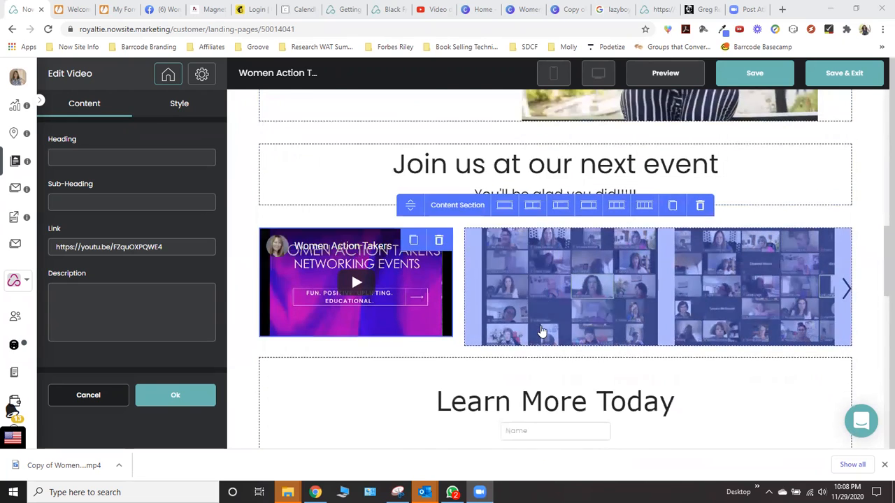
scroll(542, 332, "down", 4)
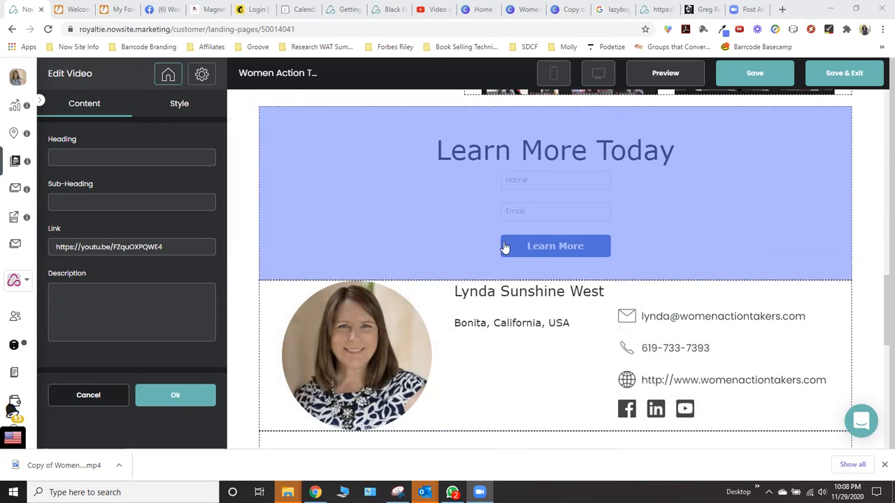
scroll(462, 364, "down", 2)
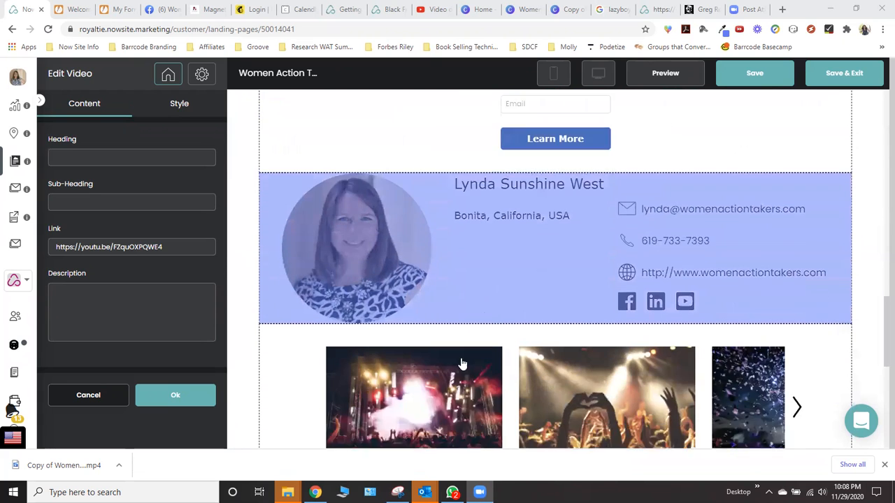
scroll(461, 364, "down", 4)
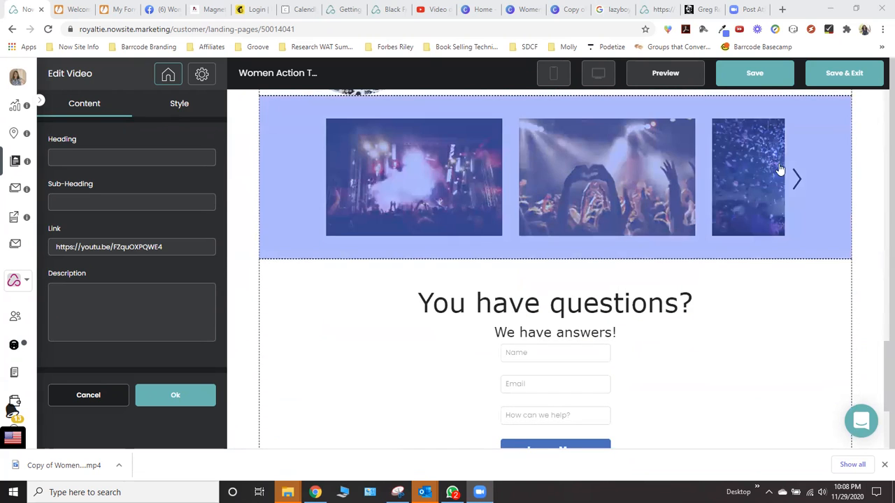
scroll(499, 241, "down", 3)
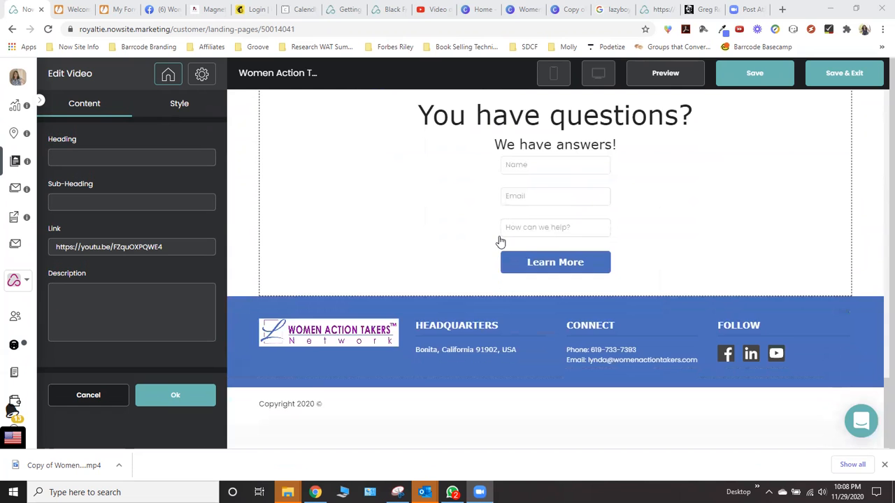
scroll(499, 242, "up", 15)
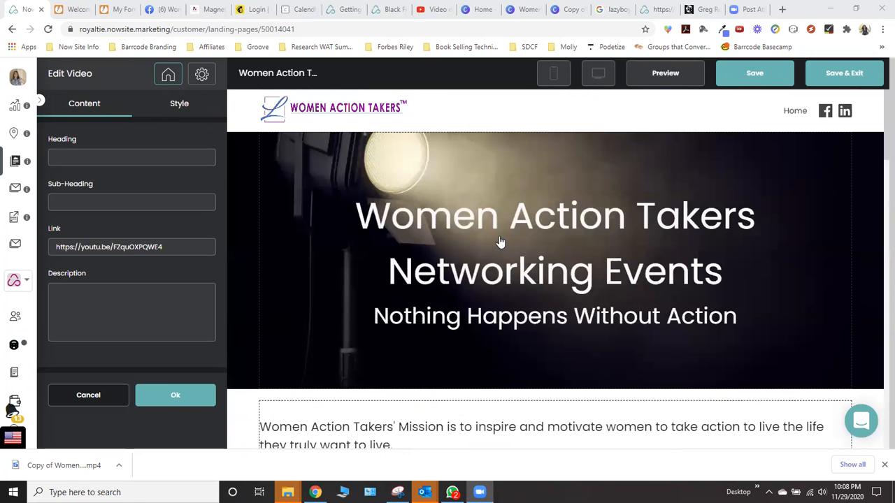
scroll(499, 242, "down", 2)
scroll(499, 242, "up", 2)
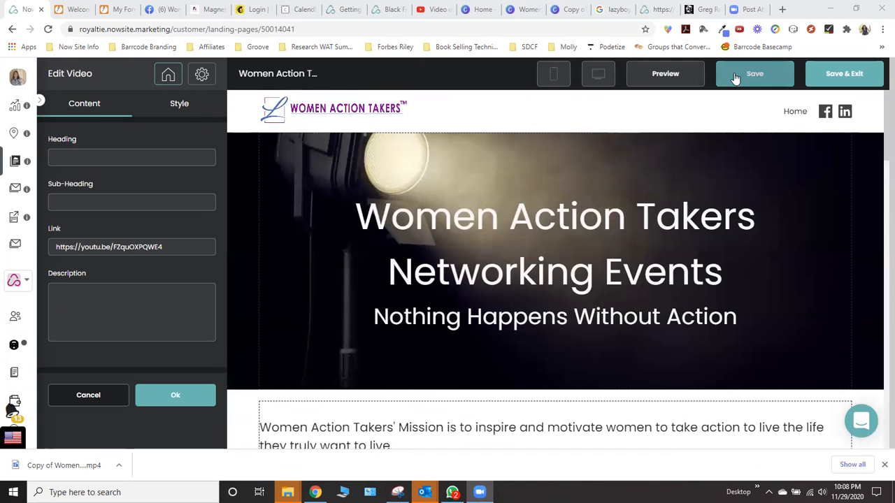
Apply the video block's settings on the landing page and save the website.
left_click(186, 394)
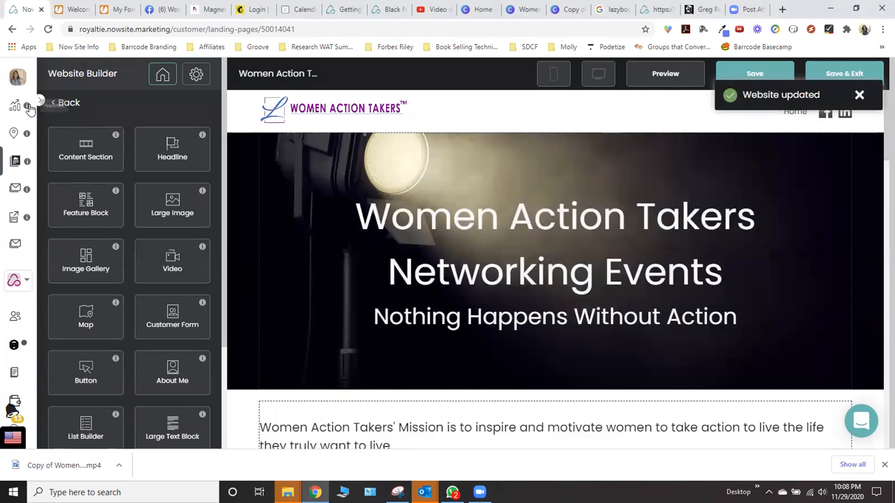
Switch the active company from Nowsite to doTERRA, dismissing the downloads bar and the 3 Click Marketing pop-up.
mouse_move(39, 105)
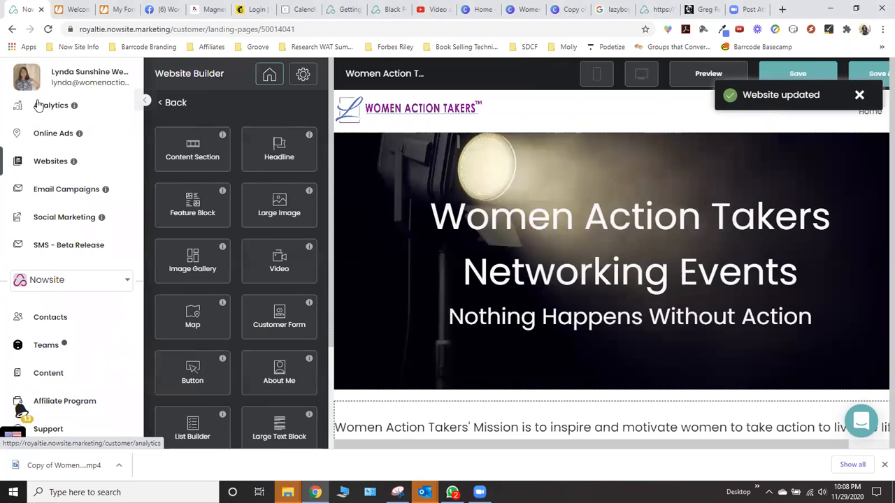
left_click(58, 284)
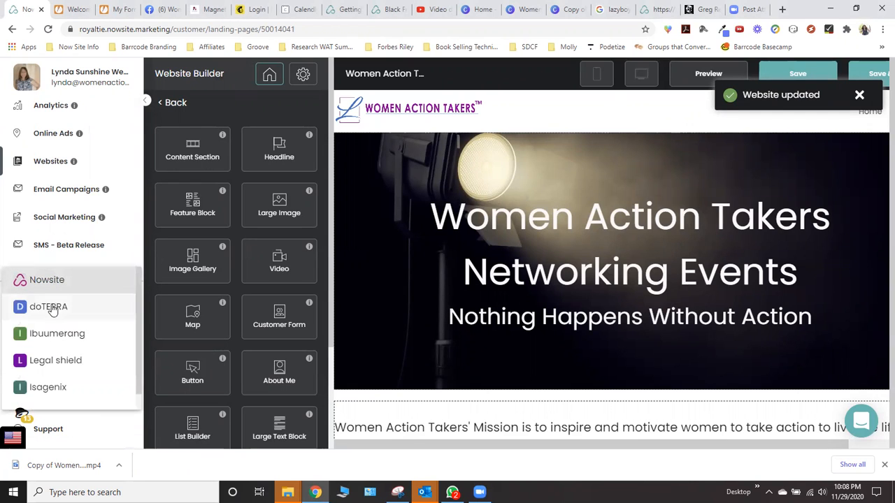
scroll(50, 329, "down", 1)
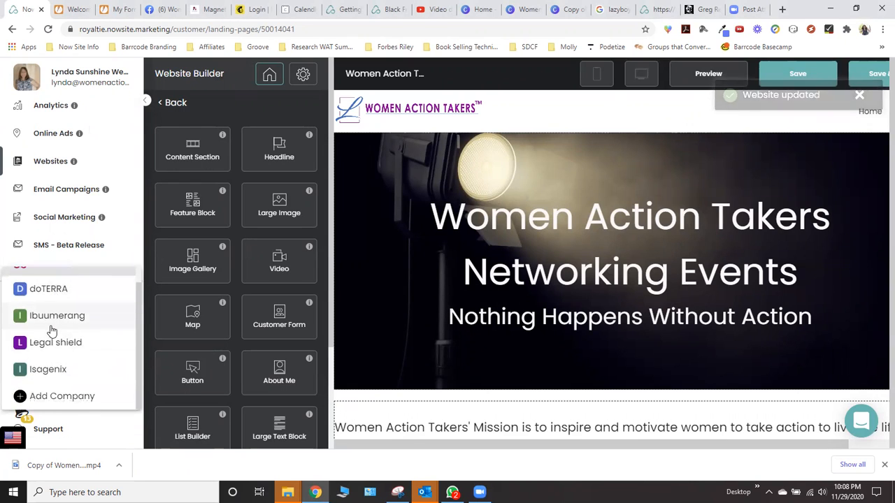
scroll(49, 325, "up", 1)
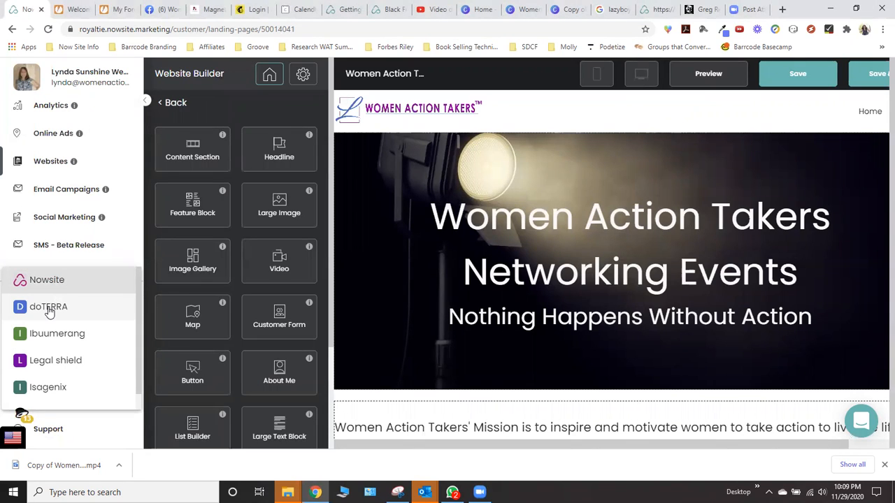
left_click(50, 309)
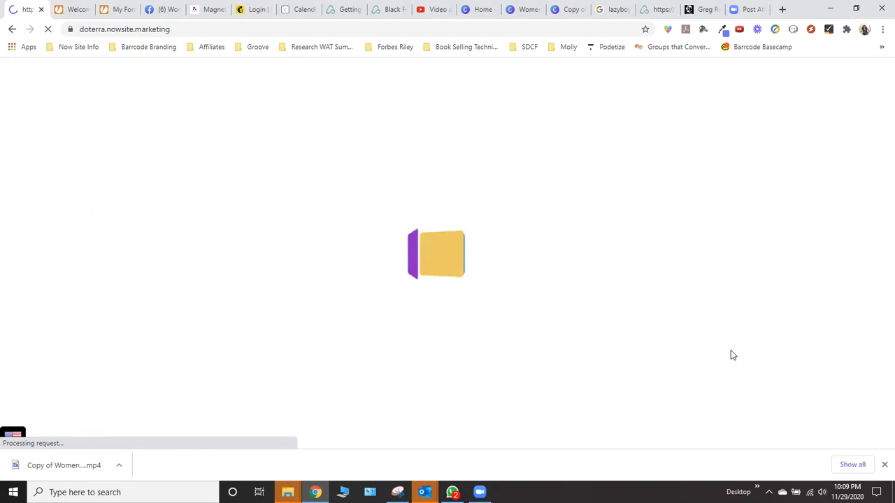
left_click(882, 465)
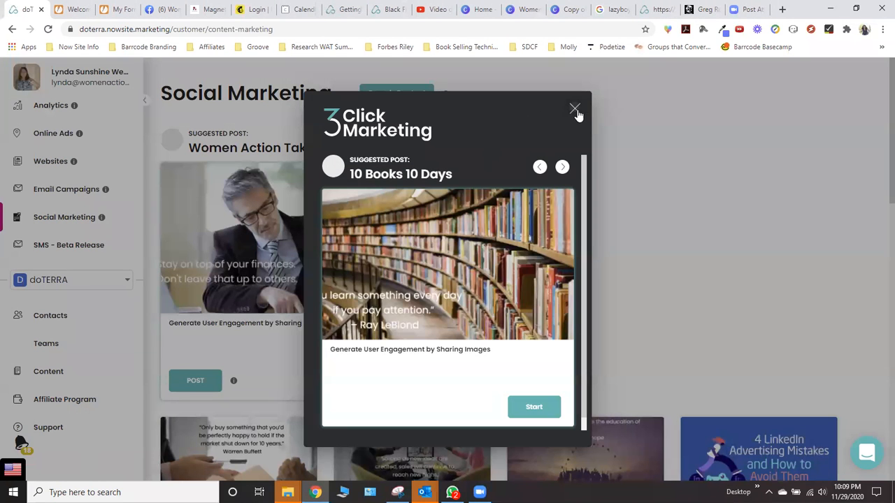
left_click(575, 109)
left_click(369, 323)
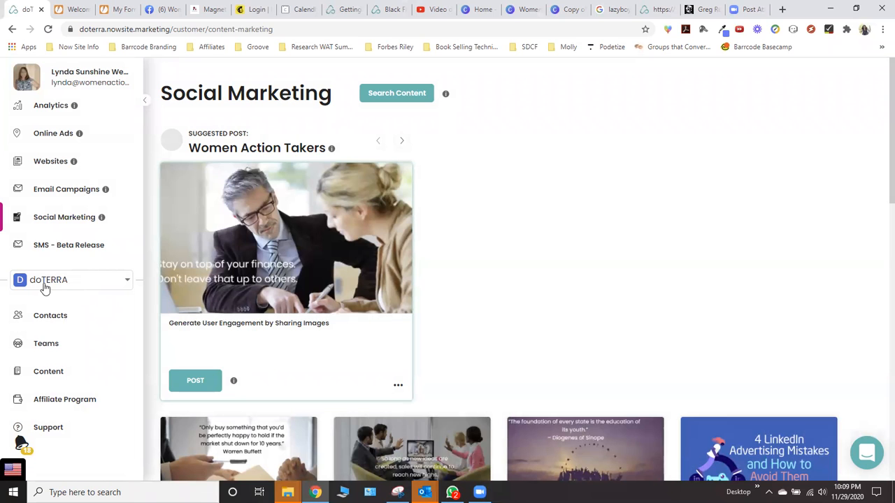
Open the DoTerra Done-4-You team's shared content and look through its emails, images, funnels, videos, ebooks and social links.
left_click(43, 376)
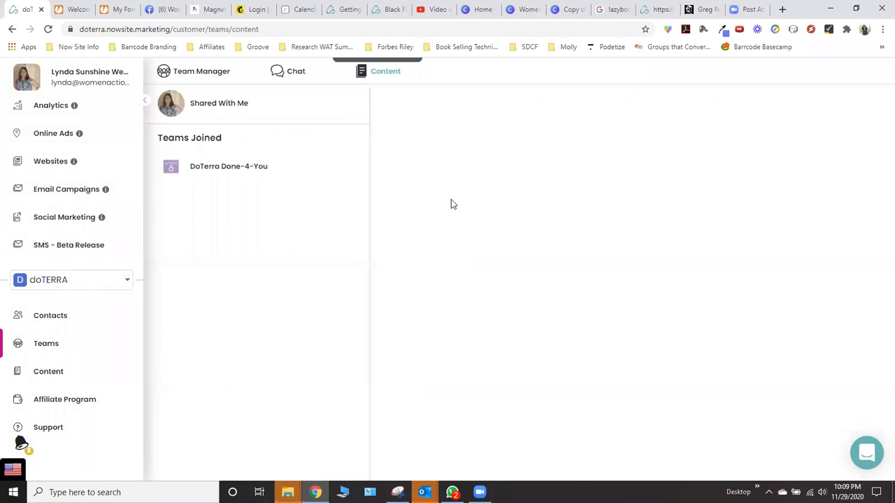
left_click(218, 170)
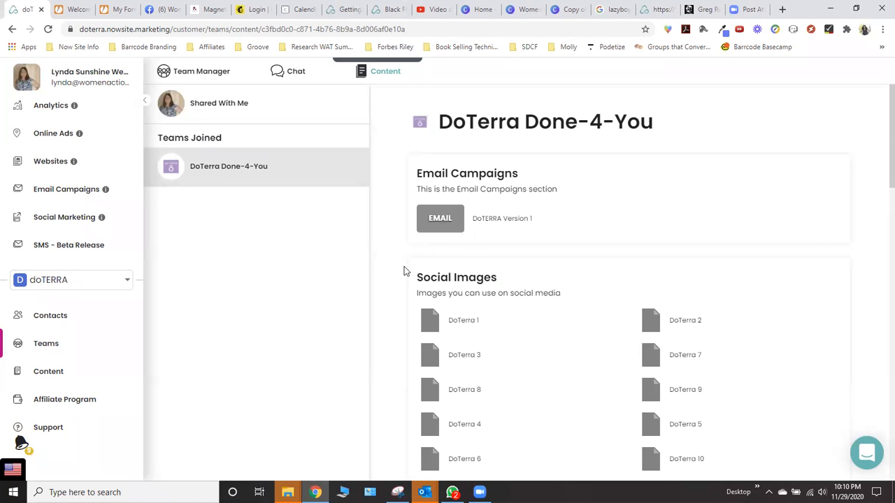
scroll(404, 271, "down", 7)
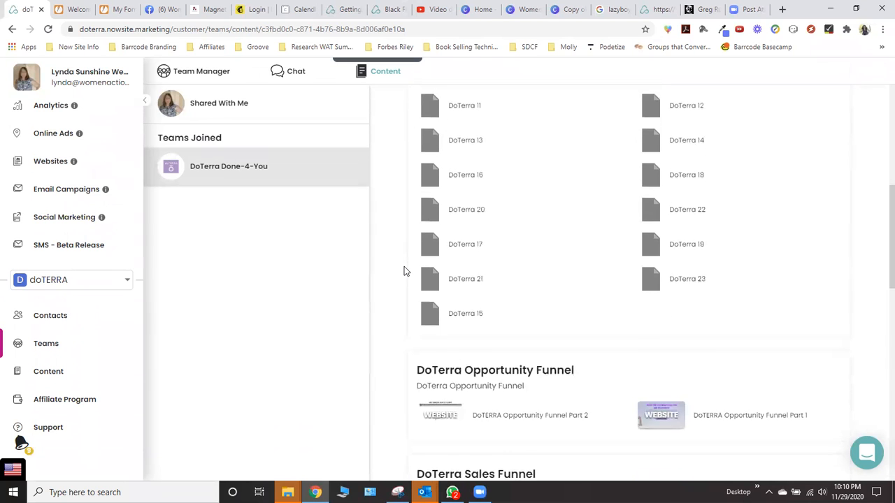
scroll(405, 272, "down", 1)
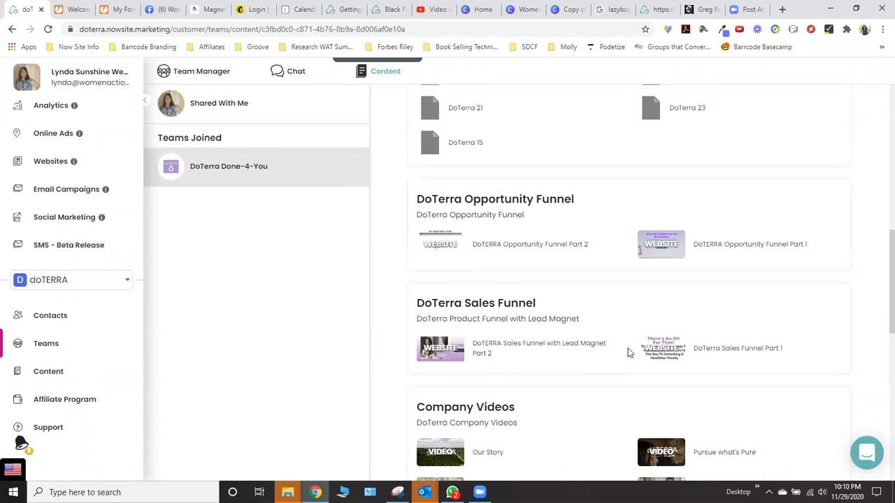
scroll(402, 309, "down", 3)
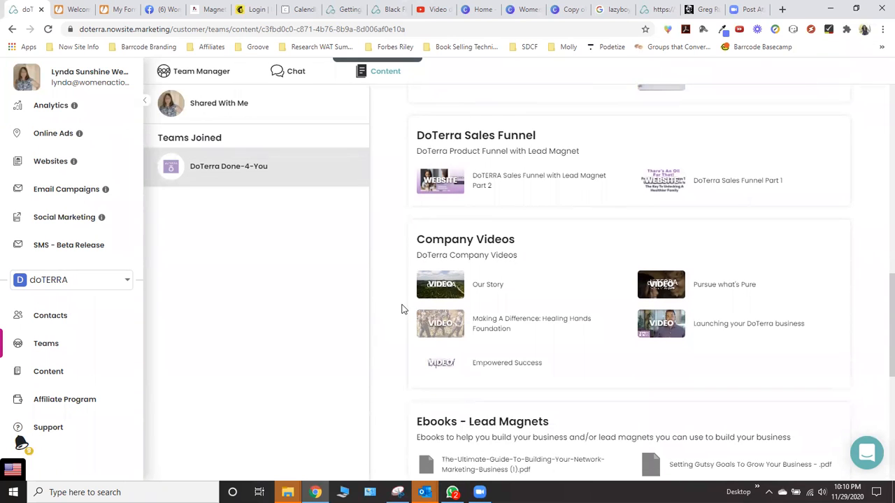
scroll(402, 309, "down", 1)
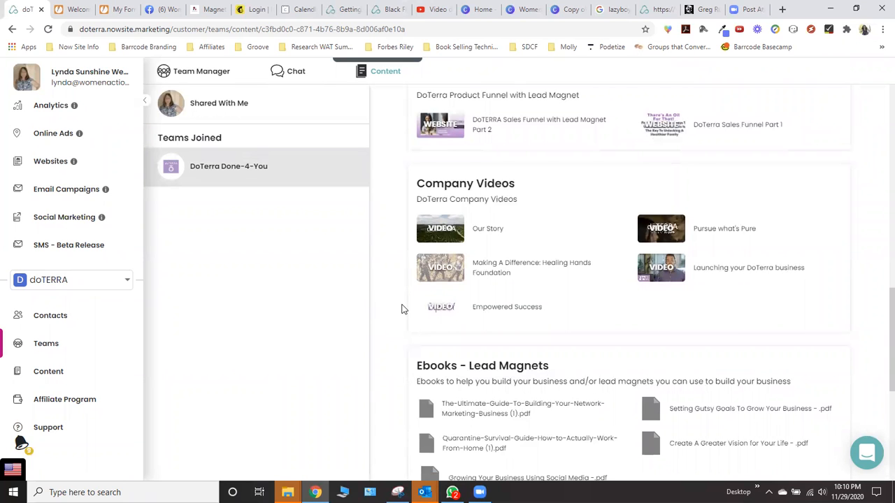
scroll(402, 309, "down", 4)
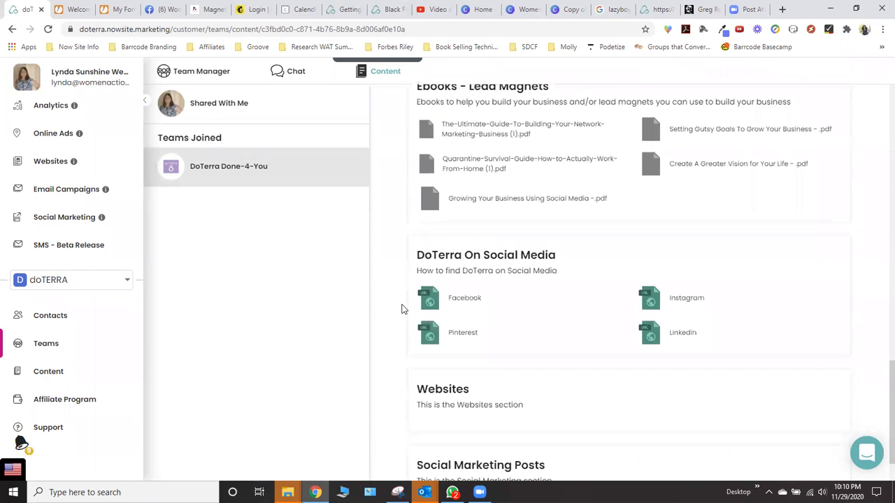
scroll(533, 257, "up", 15)
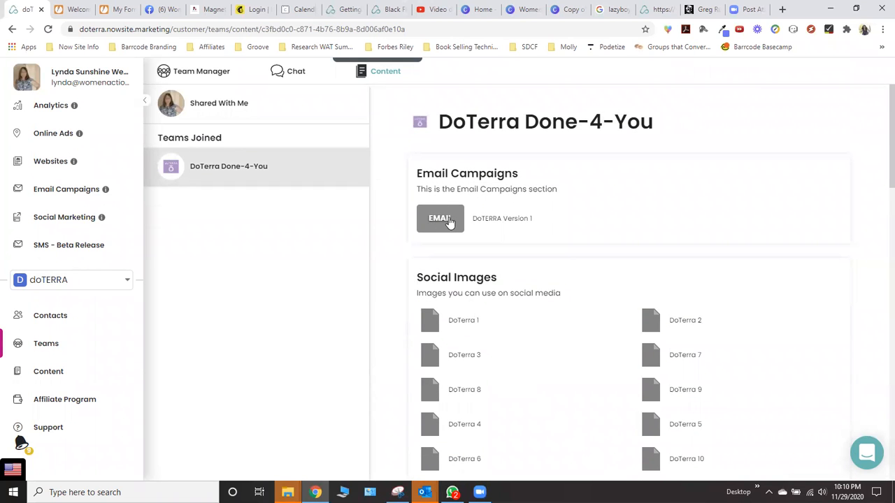
Add the shared DoTERRA Version 1 campaign to the account's email campaigns and look over its email sequence.
left_click(448, 218)
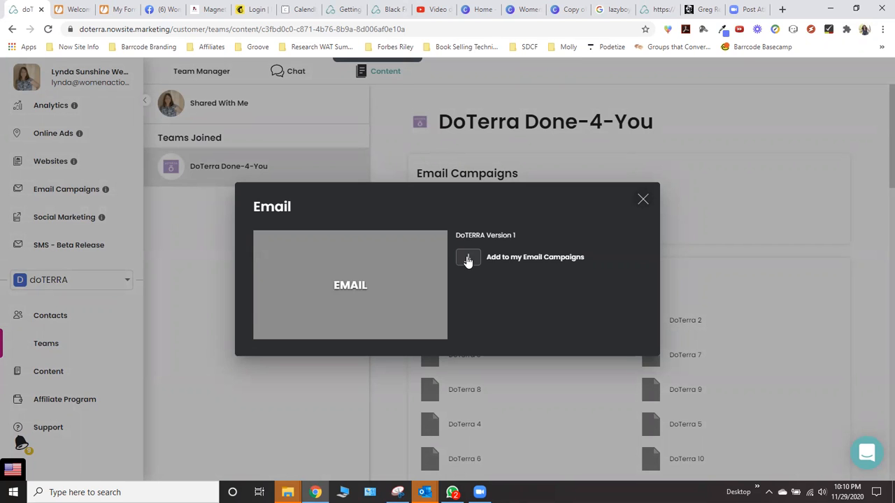
left_click(468, 259)
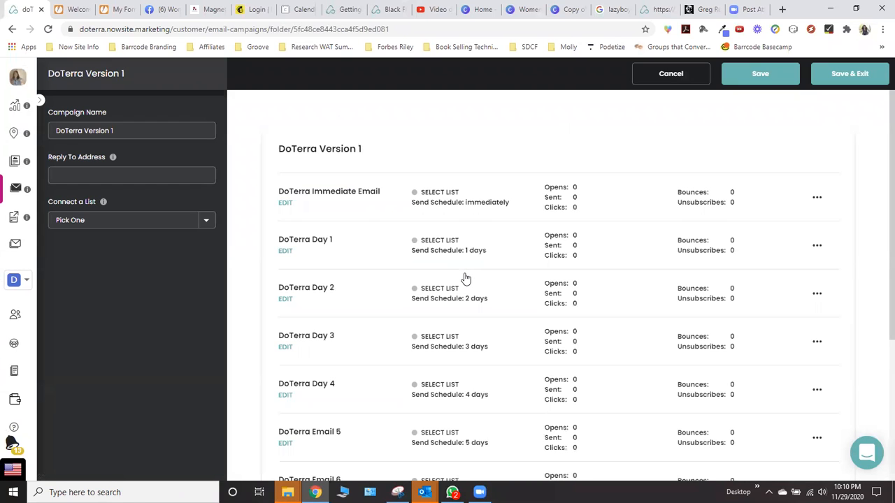
scroll(374, 241, "down", 3)
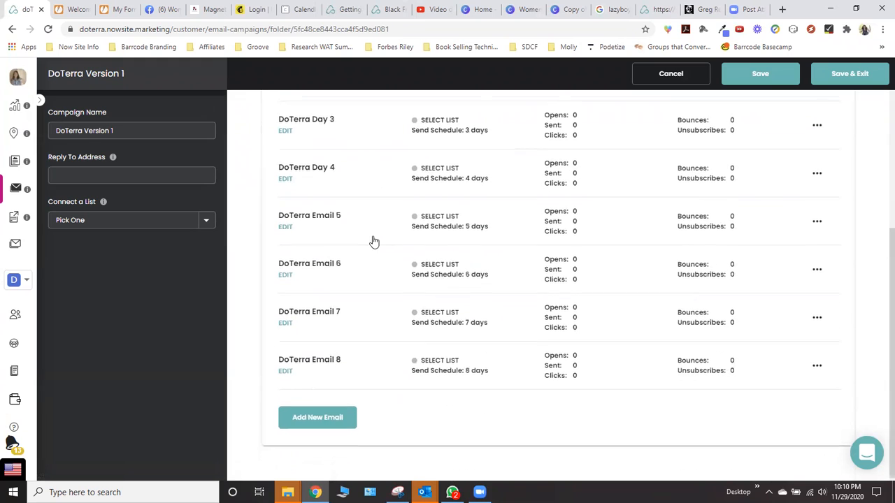
scroll(358, 285, "up", 3)
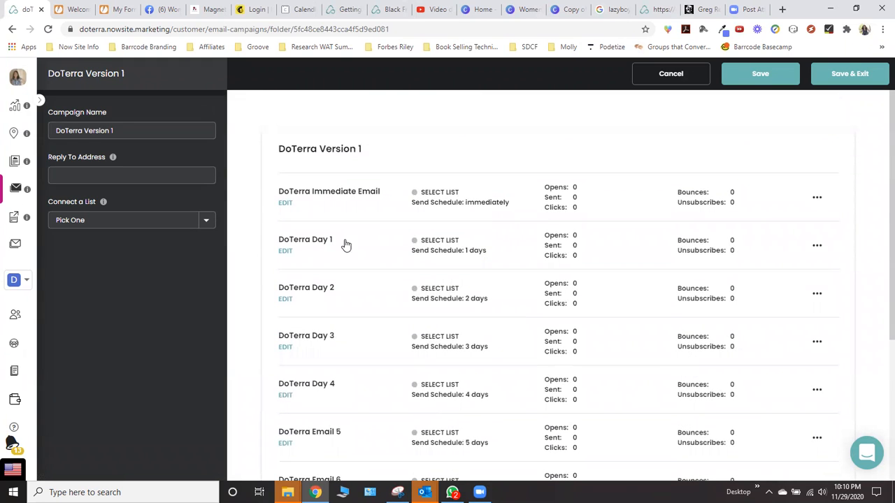
scroll(345, 244, "down", 3)
scroll(344, 244, "up", 3)
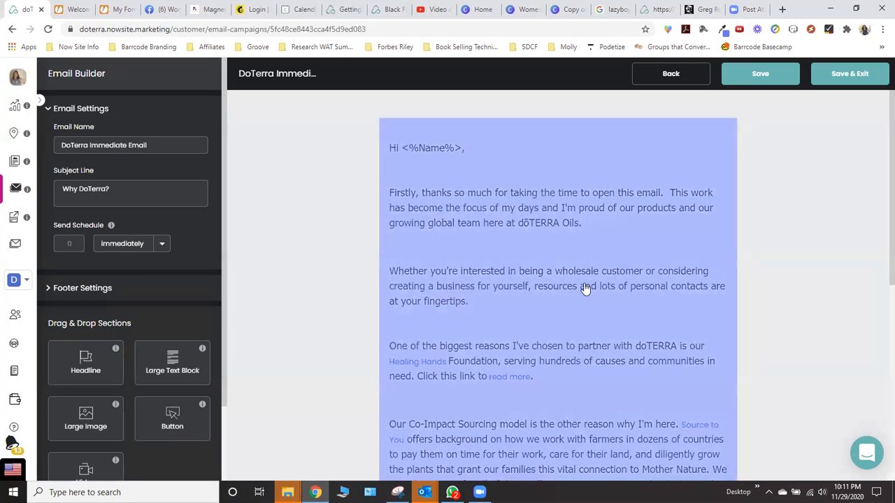
Read through the body of the DoTerra Immediate Email and review the section types available in the email builder.
scroll(594, 293, "down", 1)
scroll(595, 294, "down", 5)
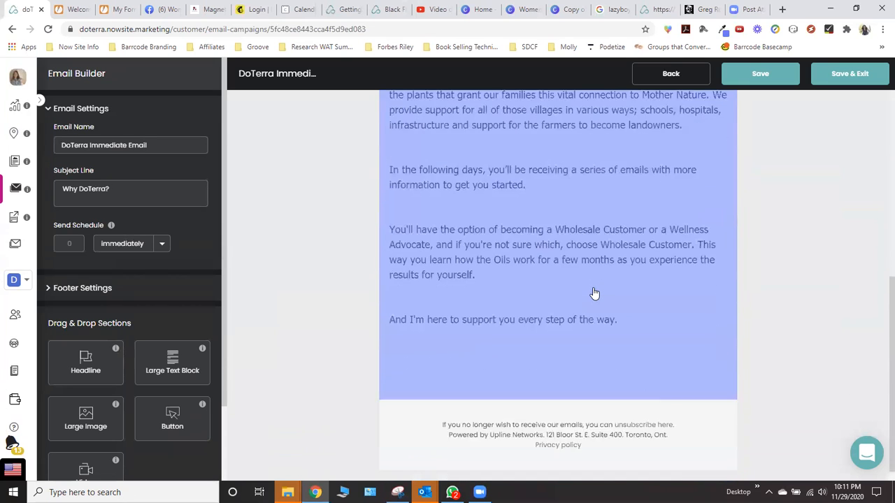
scroll(629, 327, "up", 3)
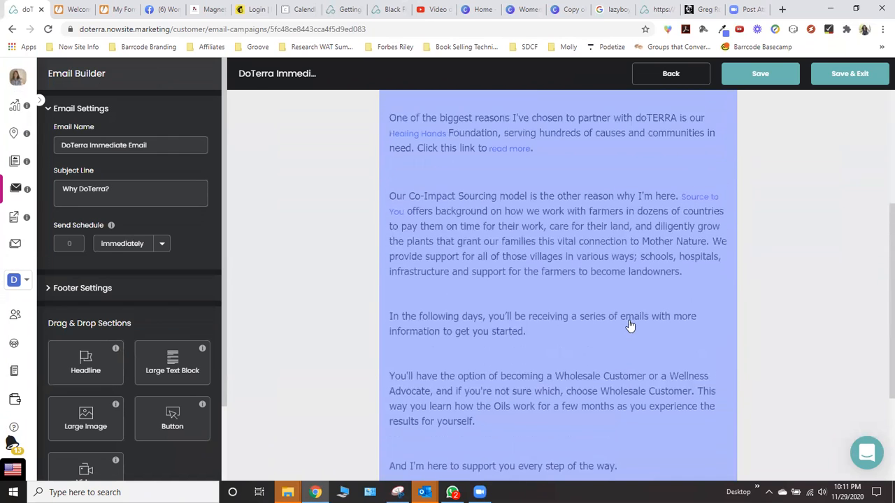
scroll(586, 273, "down", 4)
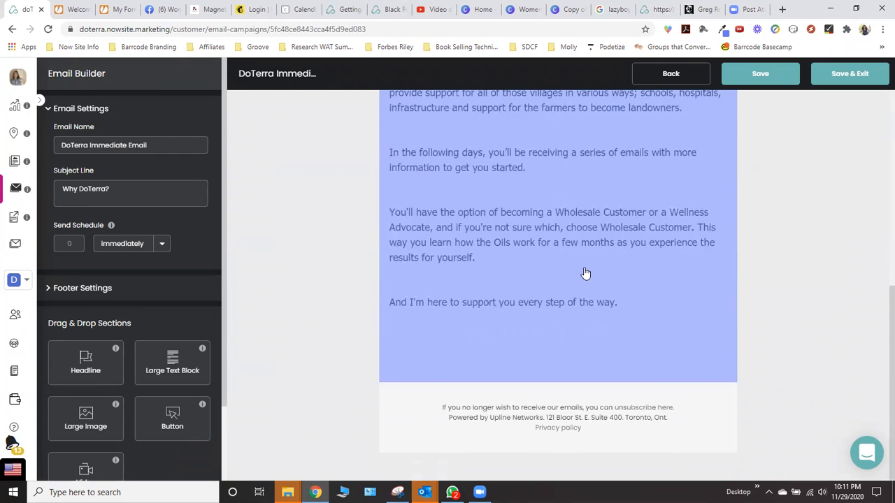
scroll(585, 272, "up", 2)
scroll(340, 320, "down", 1)
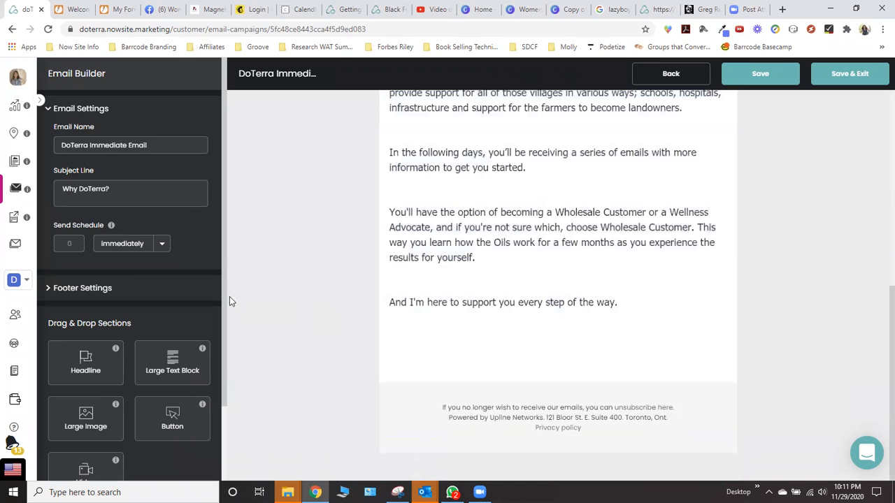
scroll(152, 304, "down", 2)
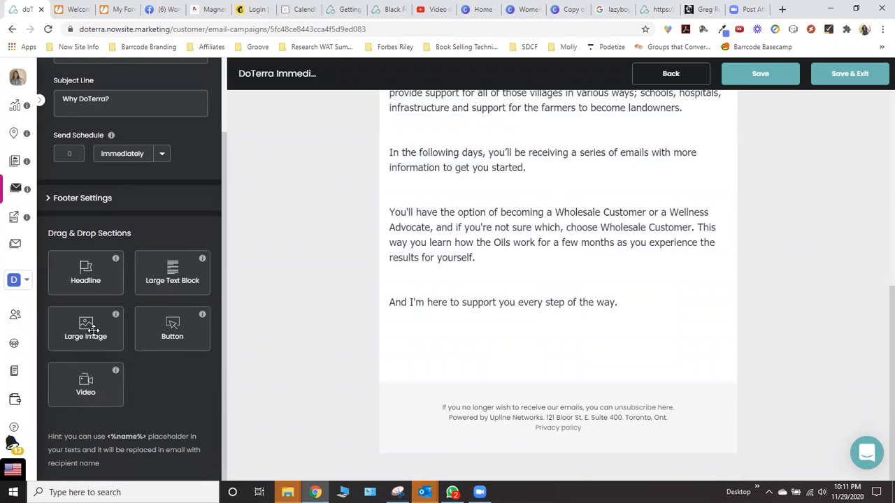
Add a Large Image section below the email's closing line and browse the Health & Wellness image library for it.
left_click_drag(86, 327, 520, 369)
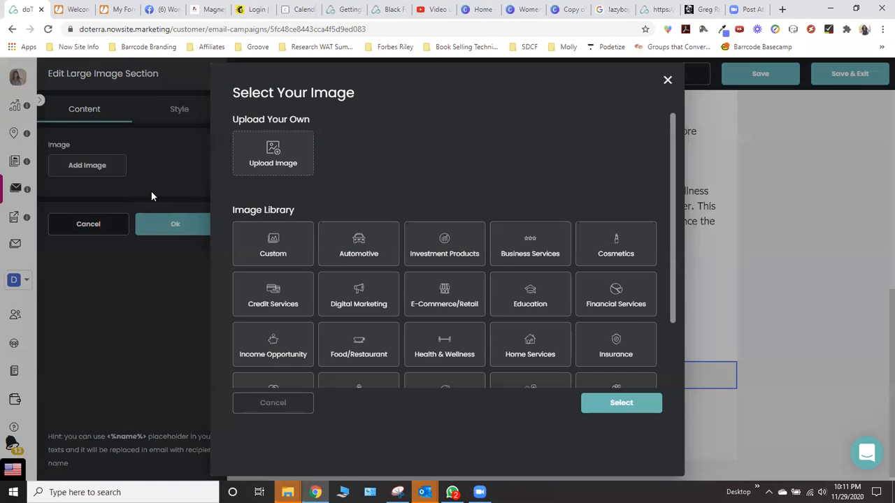
scroll(347, 294, "down", 1)
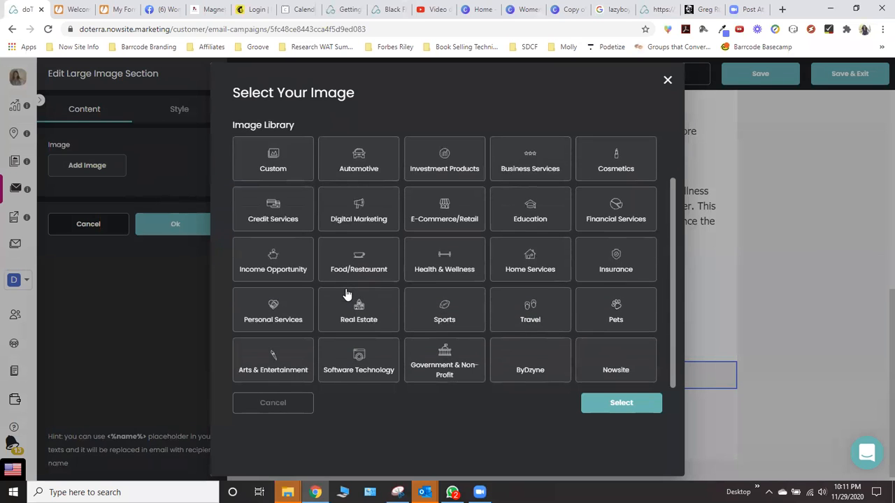
left_click(444, 260)
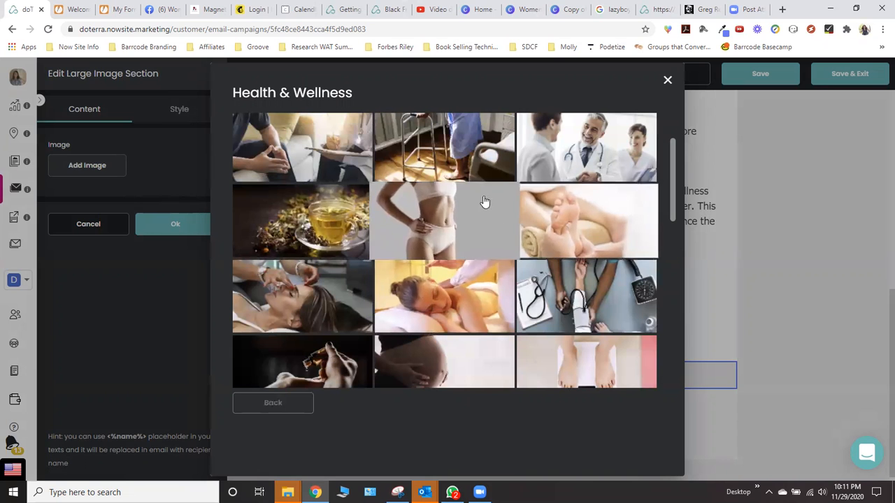
scroll(504, 172, "down", 3)
scroll(503, 172, "down", 3)
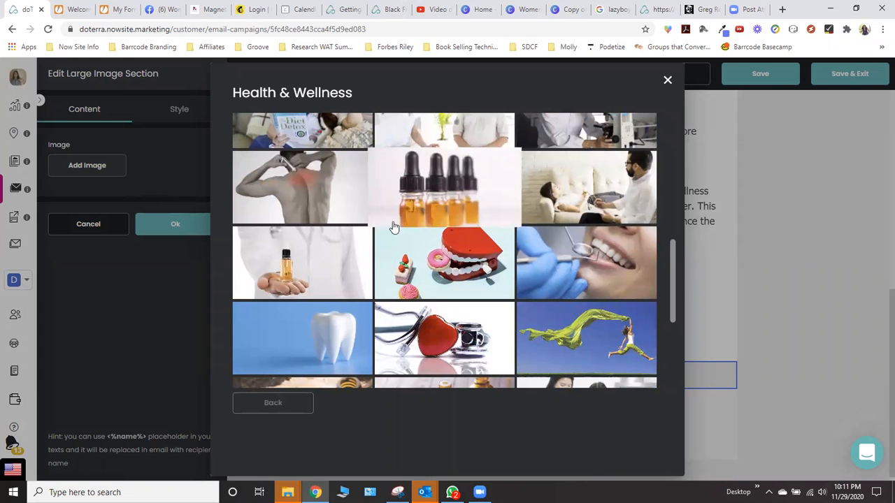
scroll(455, 293, "down", 2)
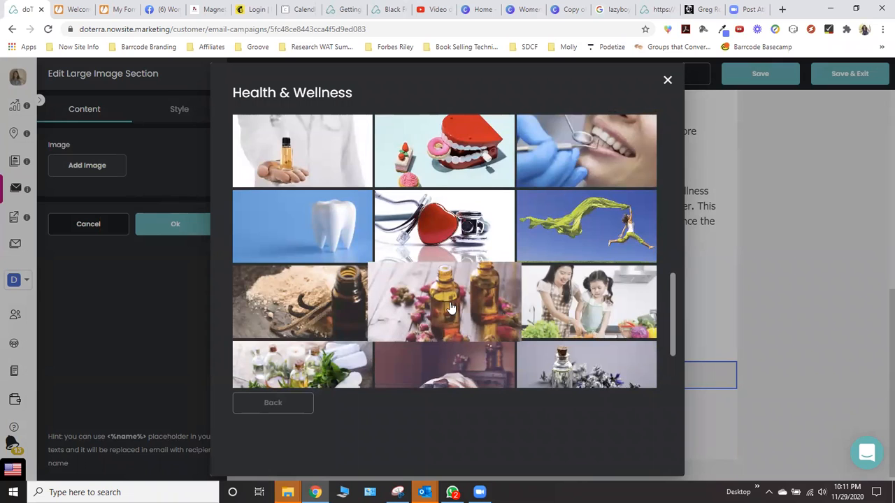
scroll(451, 311, "down", 1)
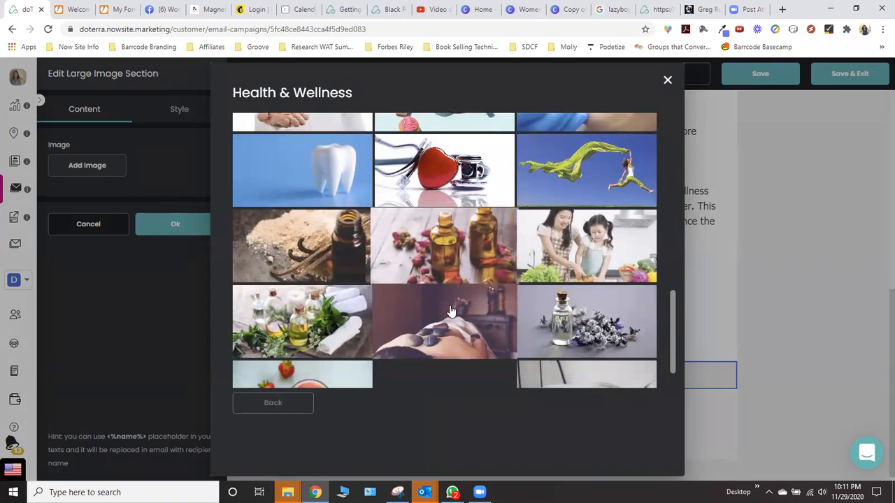
Insert the corked glass bottle with purple flowers picture into the Large Image section, accepting the full crop, and check it in the email.
left_click(568, 331)
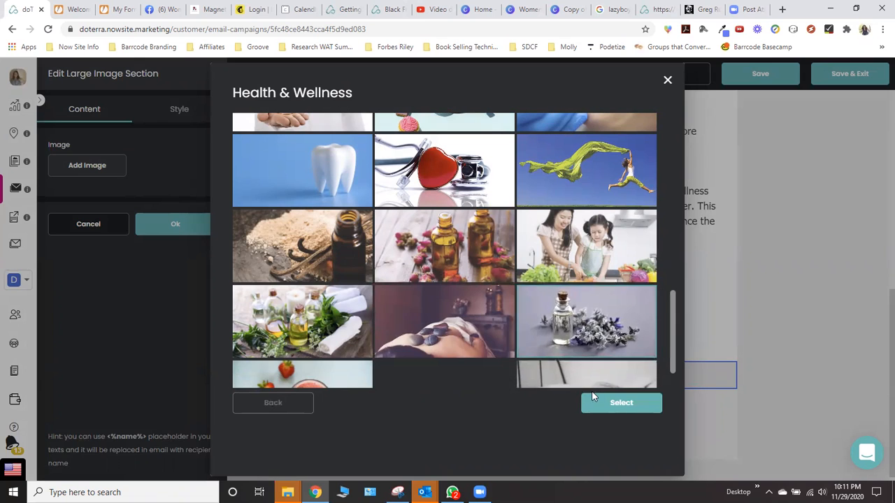
left_click(605, 404)
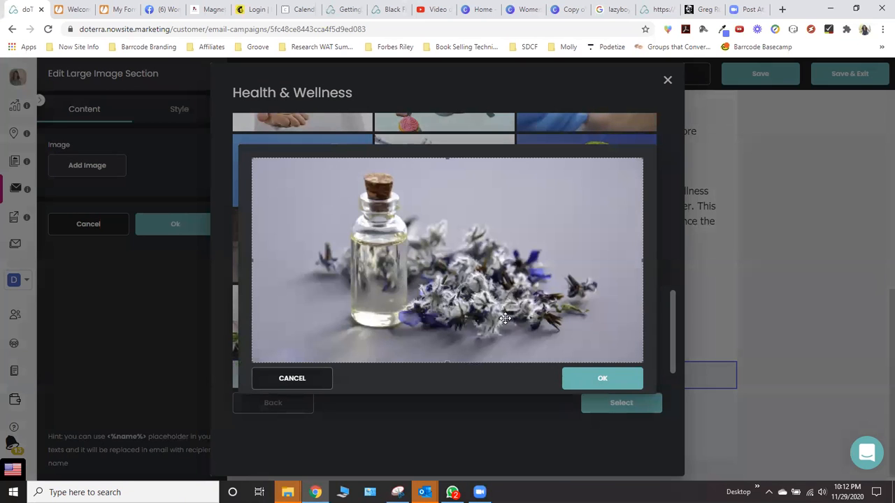
left_click(591, 378)
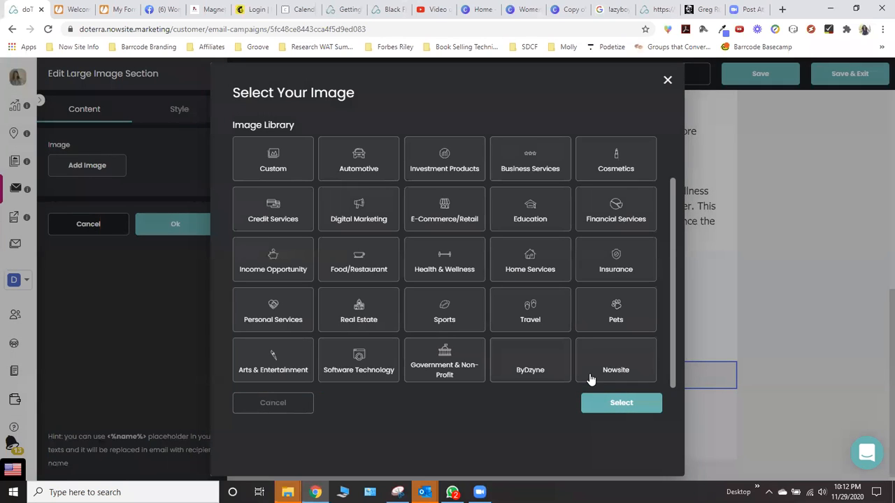
left_click(635, 407)
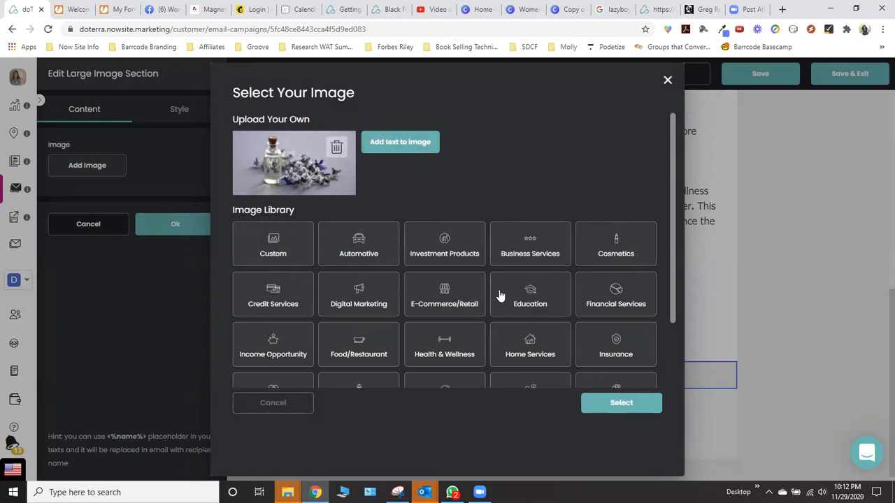
left_click(617, 405)
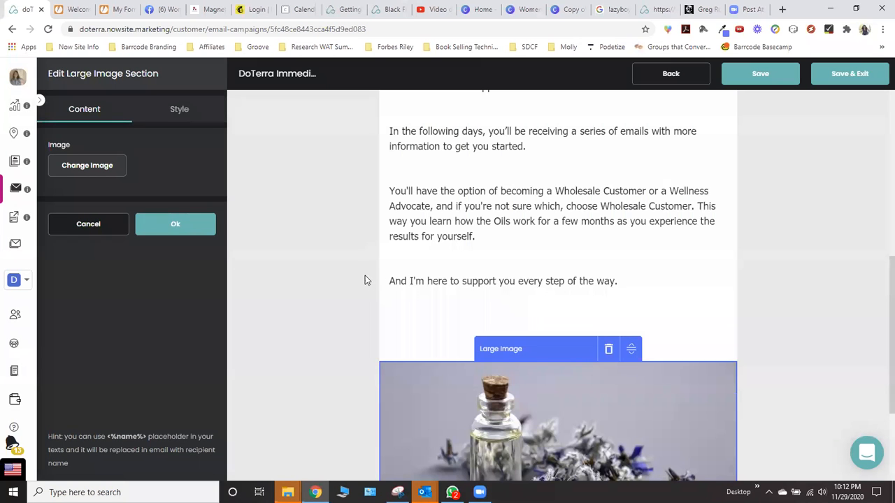
scroll(795, 266, "down", 2)
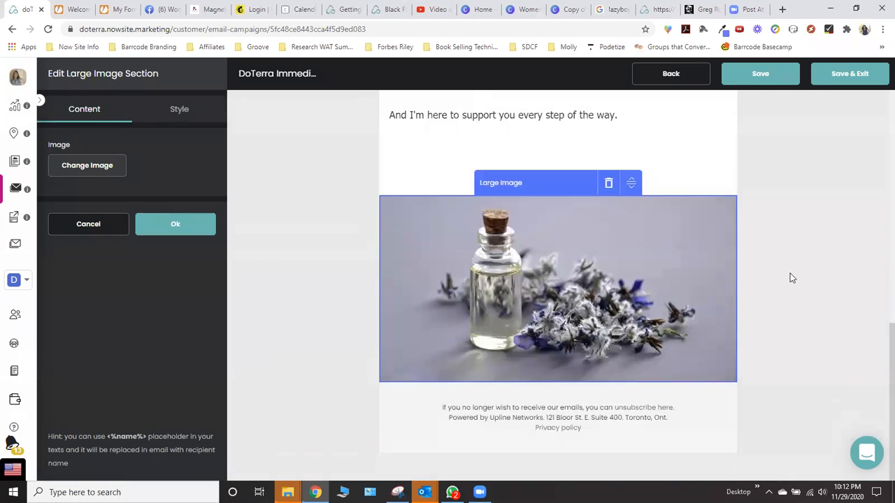
scroll(533, 242, "up", 2)
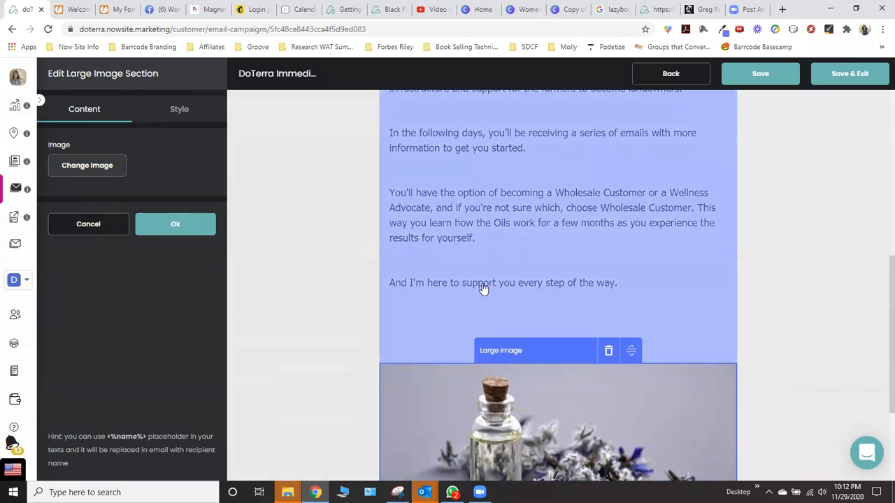
Look through the Health & Wellness library again for alternative pictures and leave the image picker without choosing one.
left_click(97, 175)
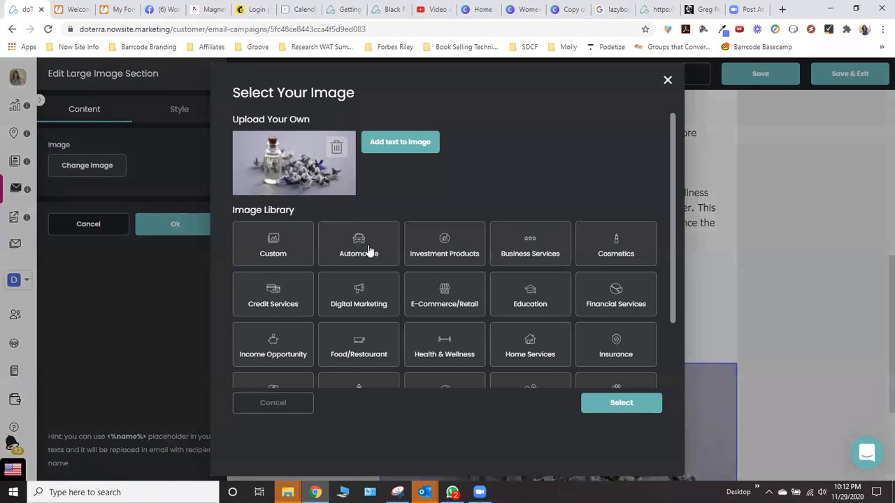
scroll(378, 253, "down", 3)
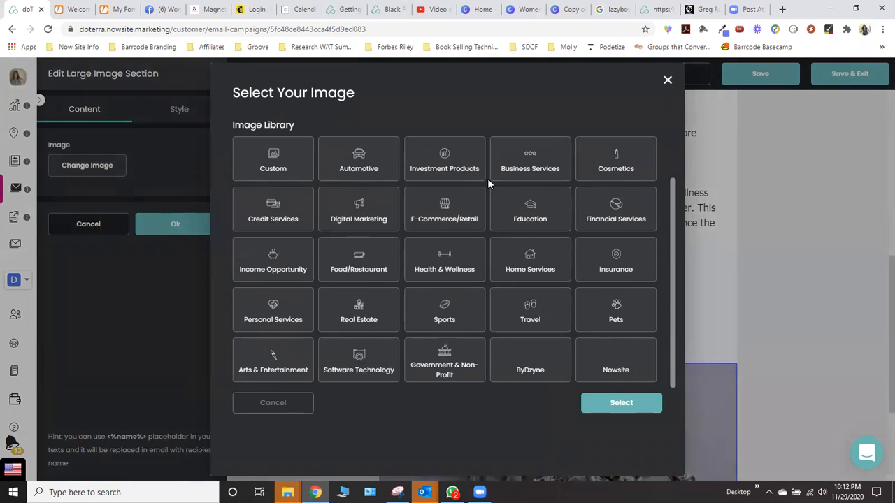
left_click(437, 261)
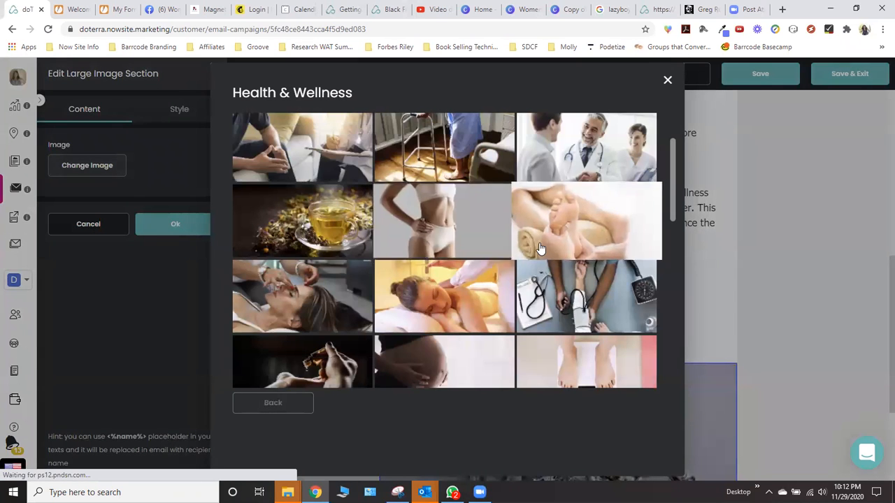
scroll(539, 249, "down", 3)
scroll(540, 249, "down", 6)
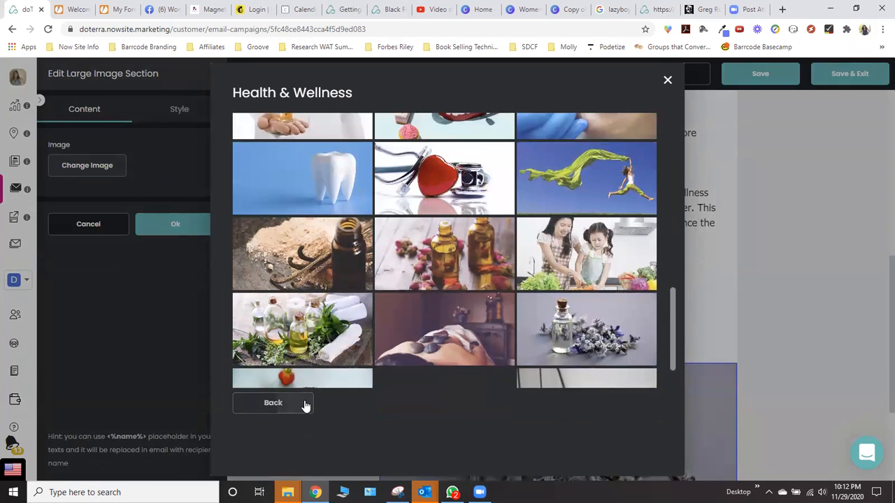
left_click(306, 404)
left_click(272, 403)
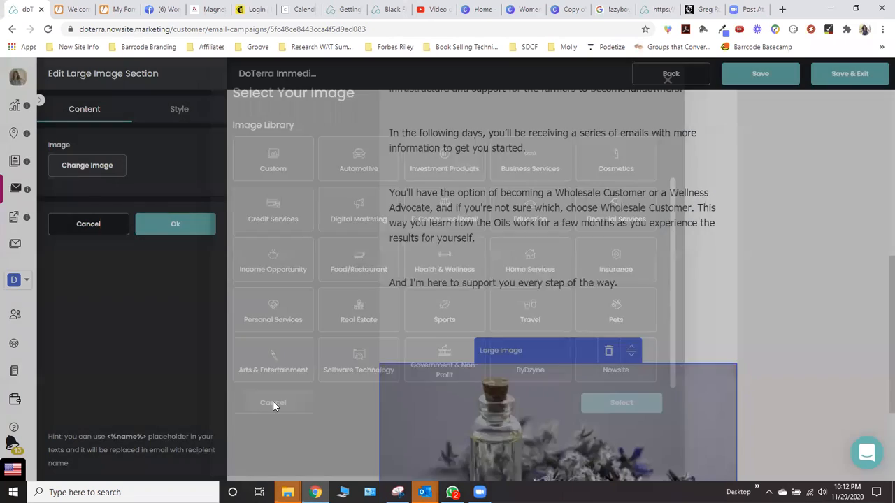
scroll(439, 332, "down", 2)
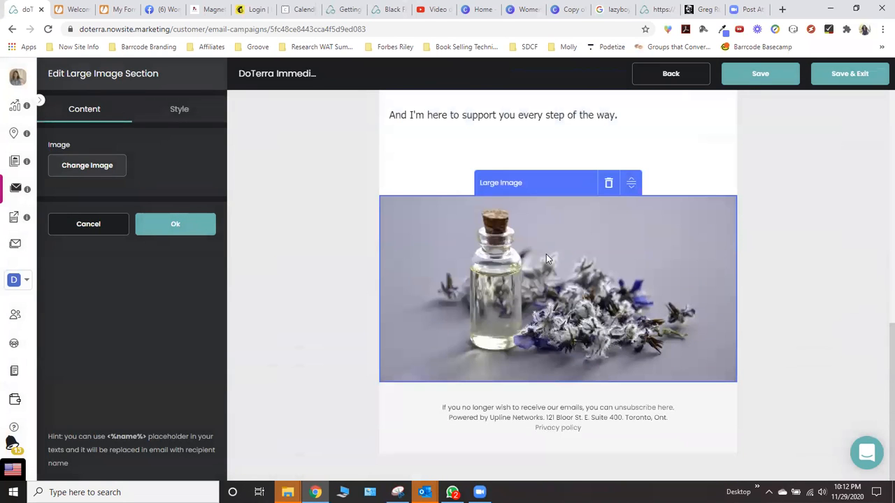
View the option to upload an own image file, keep the bottle picture instead, and confirm the Large Image section.
left_click(87, 166)
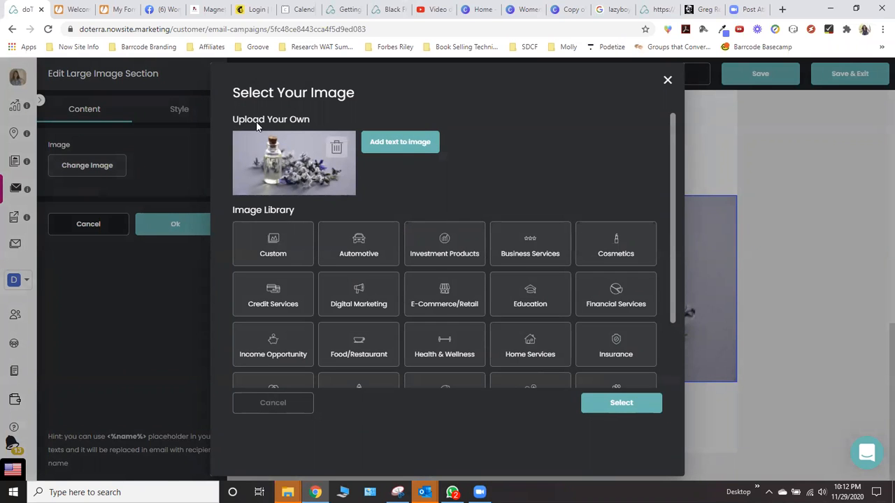
left_click(297, 172)
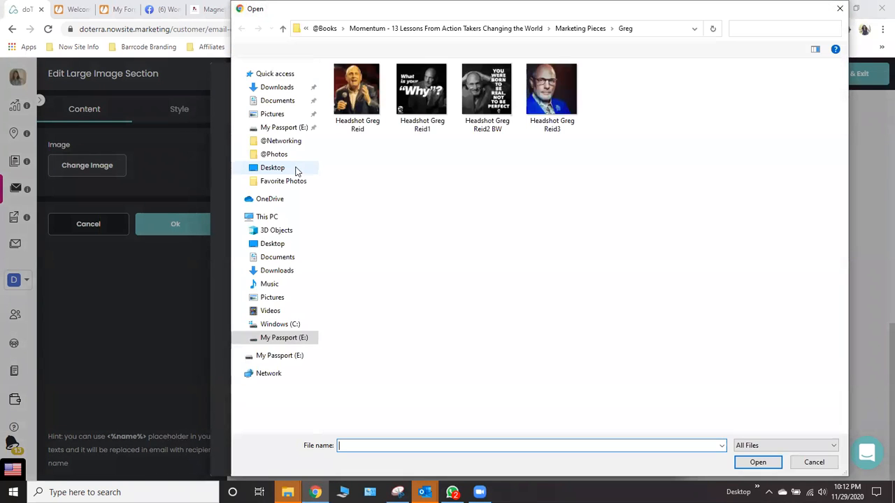
left_click(841, 9)
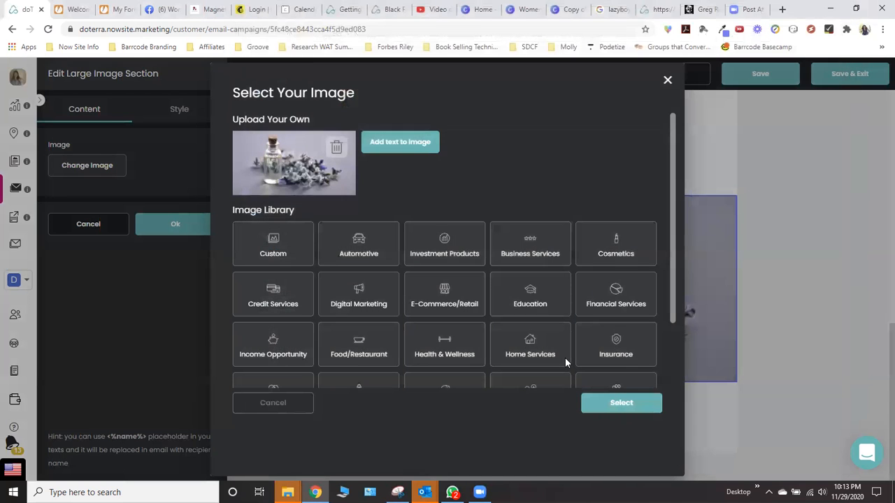
left_click(619, 403)
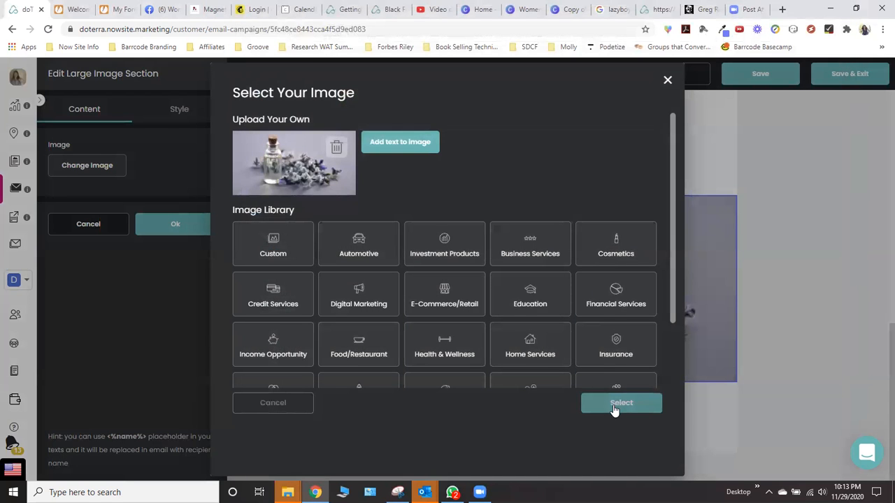
scroll(326, 277, "up", 9)
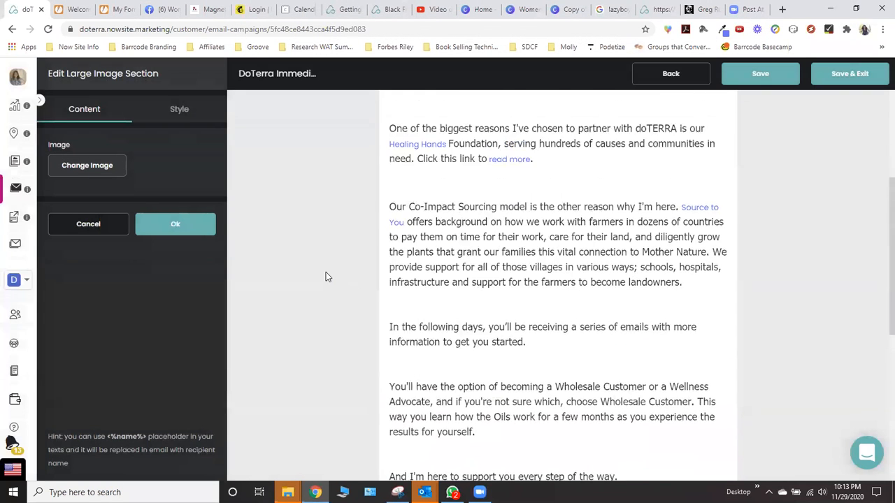
left_click(208, 227)
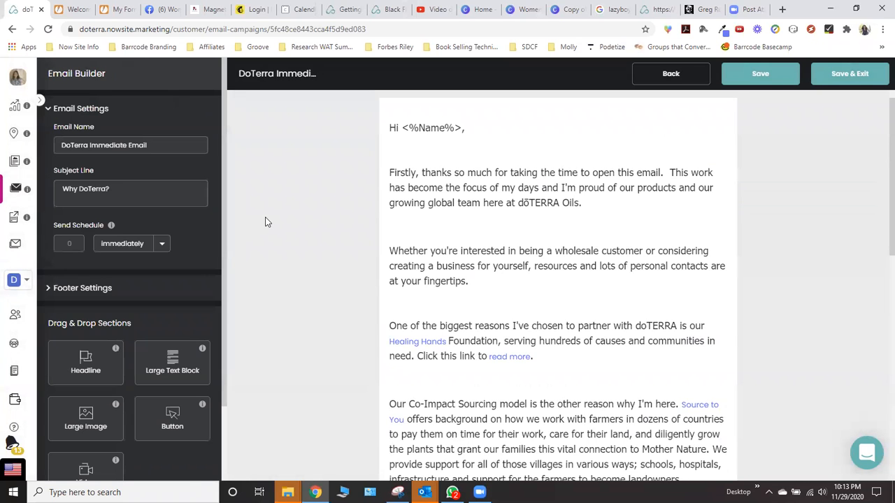
Review the email from the greeting to the footer with the bottle image in place below the text.
scroll(409, 245, "down", 8)
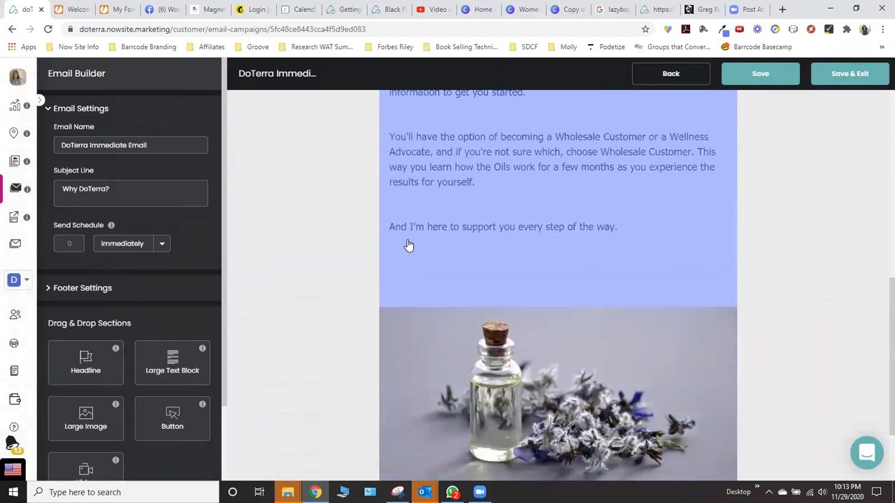
scroll(409, 245, "up", 5)
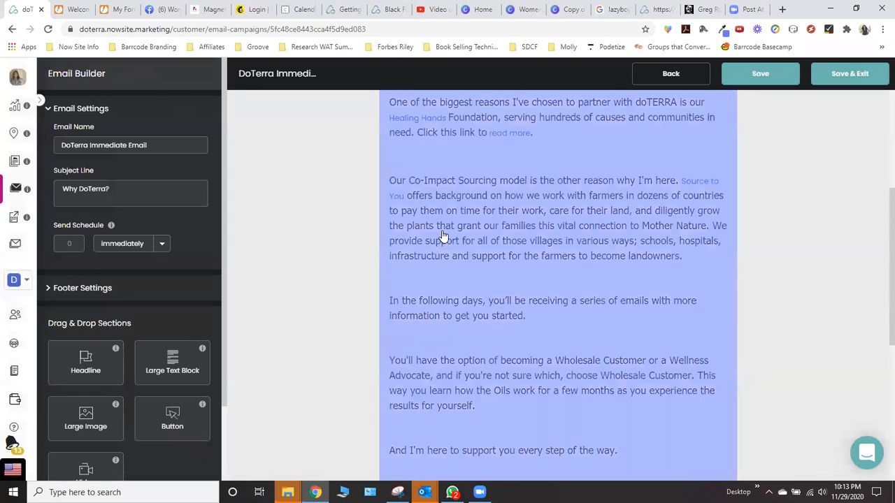
scroll(442, 238, "up", 4)
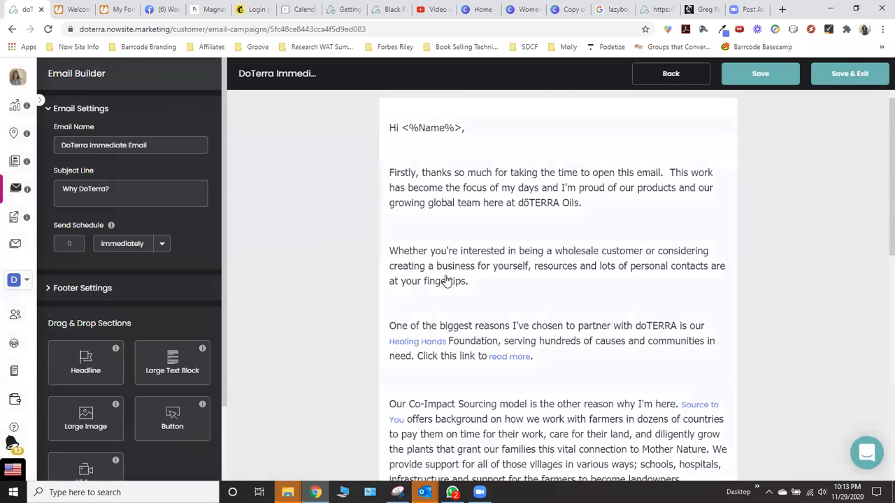
scroll(452, 281, "down", 6)
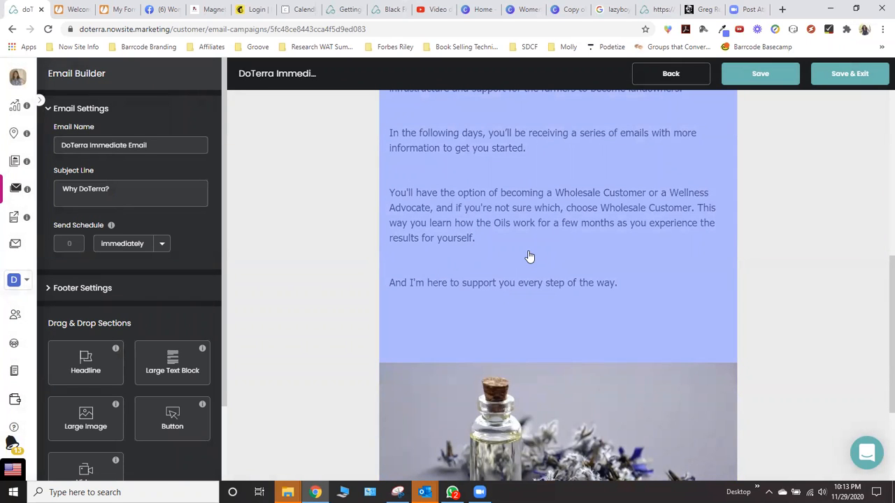
scroll(529, 258, "down", 3)
scroll(527, 256, "up", 5)
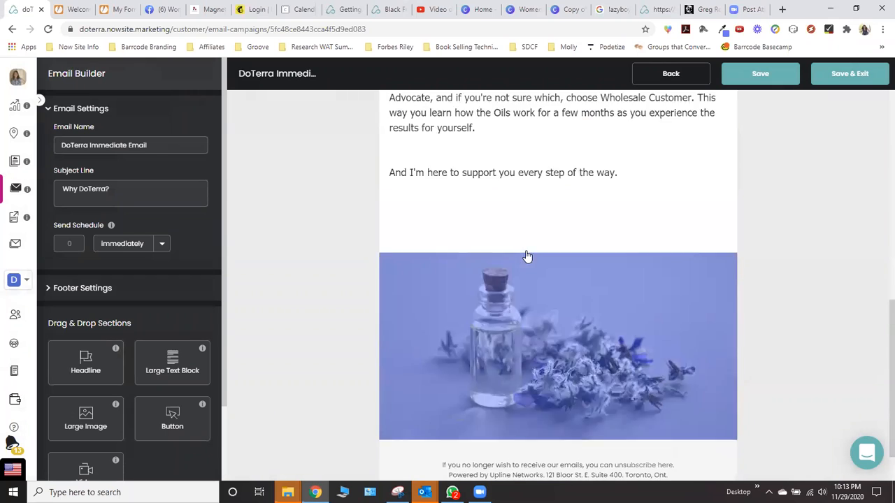
scroll(526, 256, "down", 5)
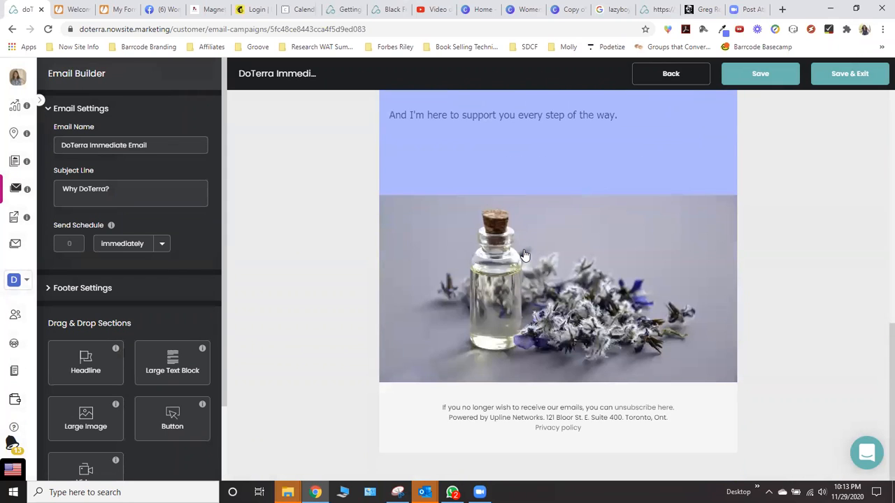
scroll(525, 255, "up", 3)
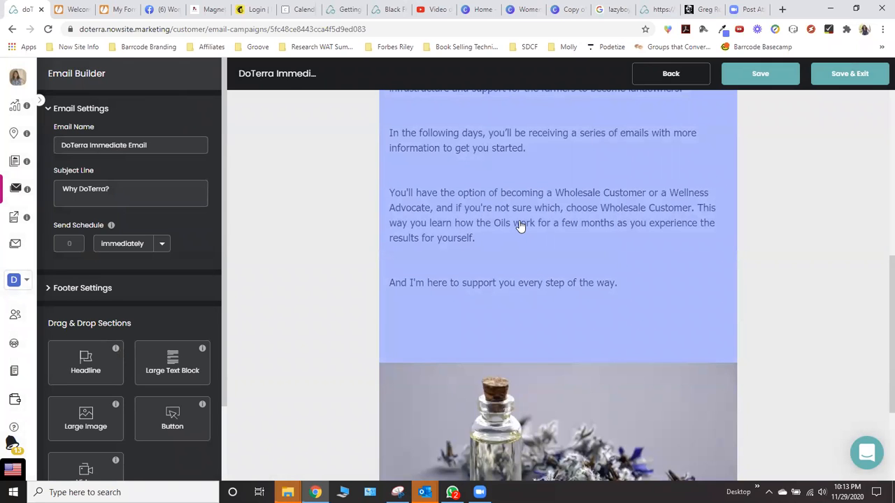
scroll(521, 226, "down", 3)
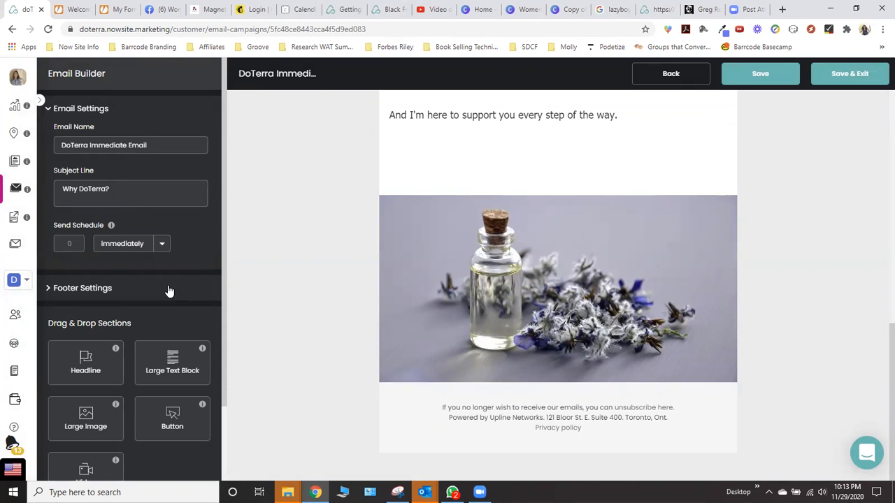
In the footer's physical address, replace the company and address after "Powered by" with Women Action Takers and its city, state and country.
left_click(57, 289)
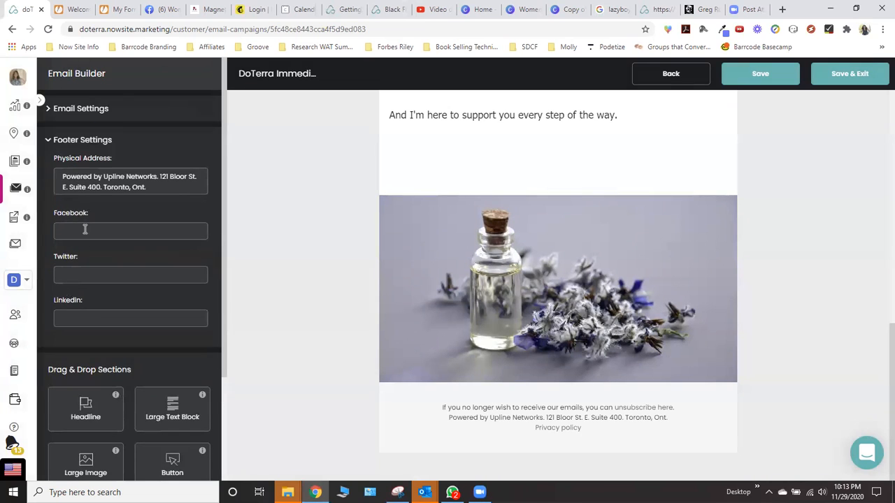
left_click_drag(148, 187, 106, 177)
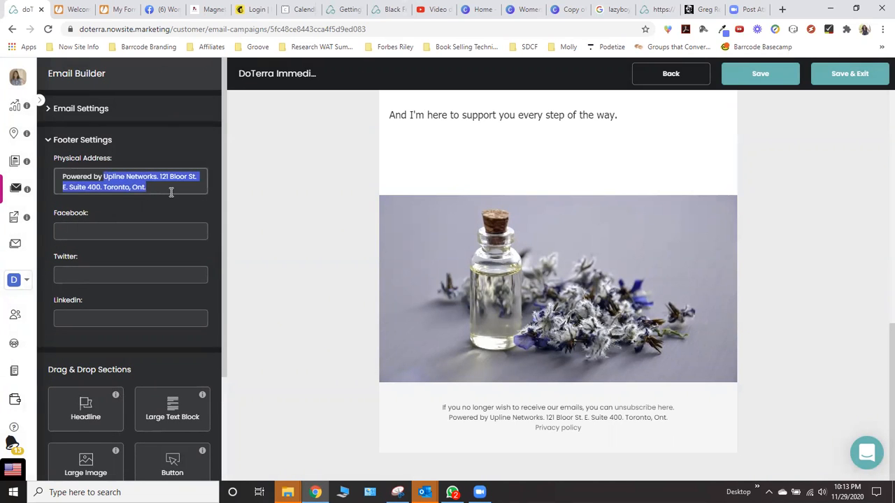
type("Women Action Takers,")
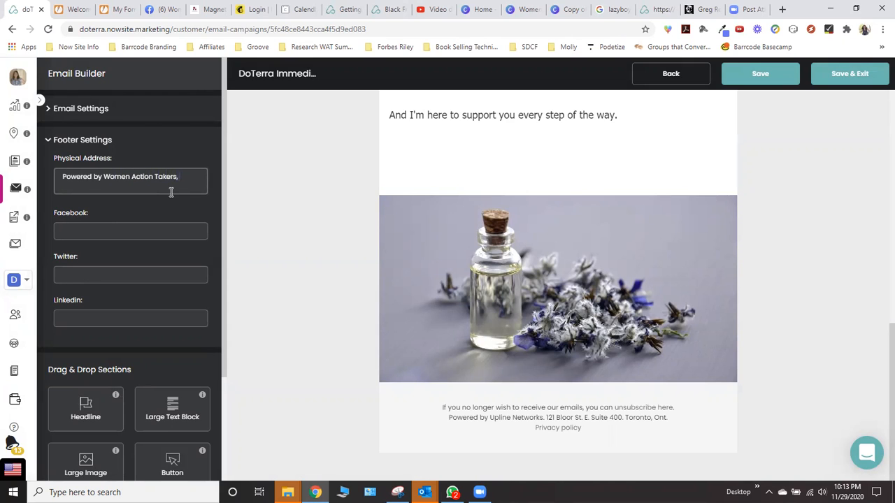
type(" Bonita, California, USA")
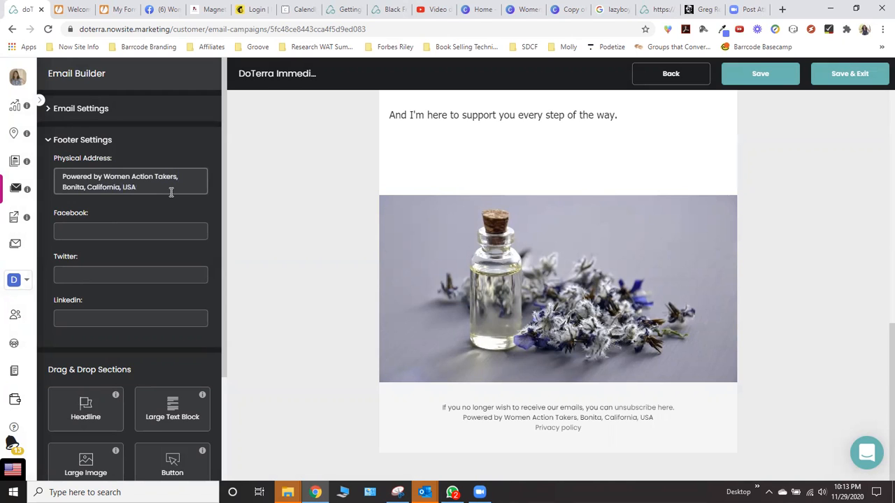
left_click(155, 227)
type("https://www.facebook.com/")
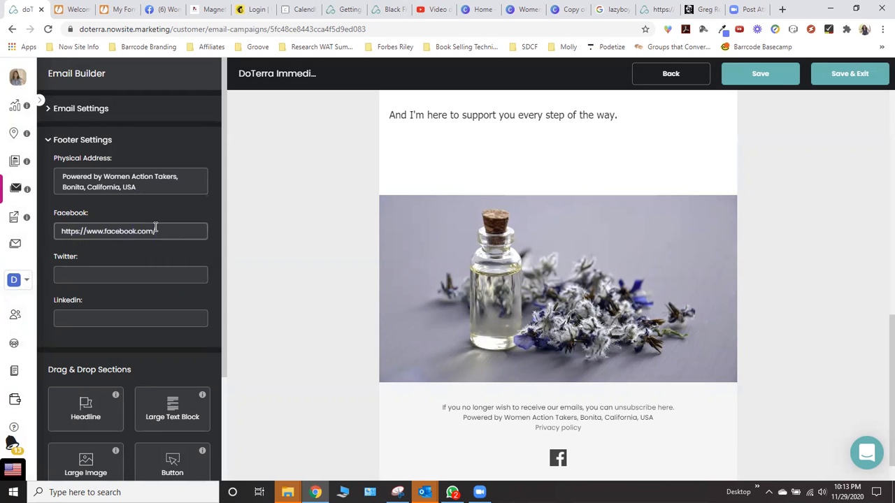
type("womenactiontakers")
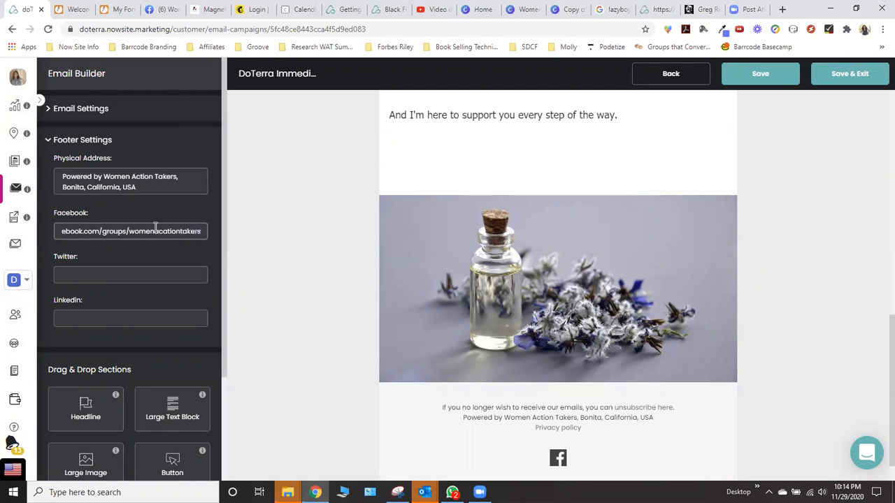
key("BackSpace")
Leave the footer's Twitter and LinkedIn links empty, save the immediate email, and return to the DoTerra Version 1 campaign.
left_click(116, 319)
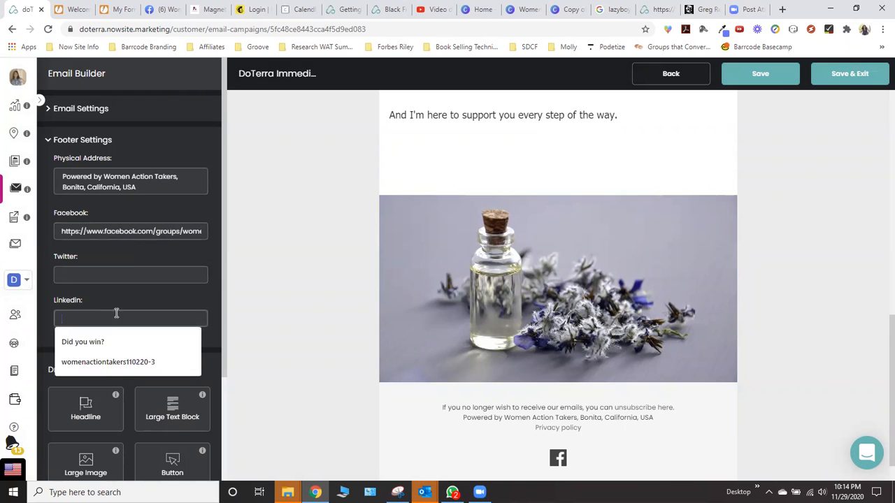
left_click(108, 279)
left_click(209, 258)
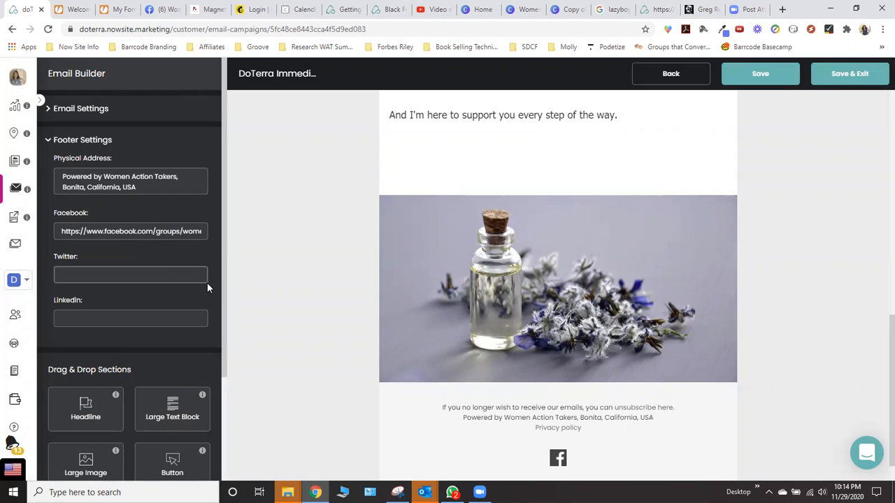
scroll(207, 283, "down", 3)
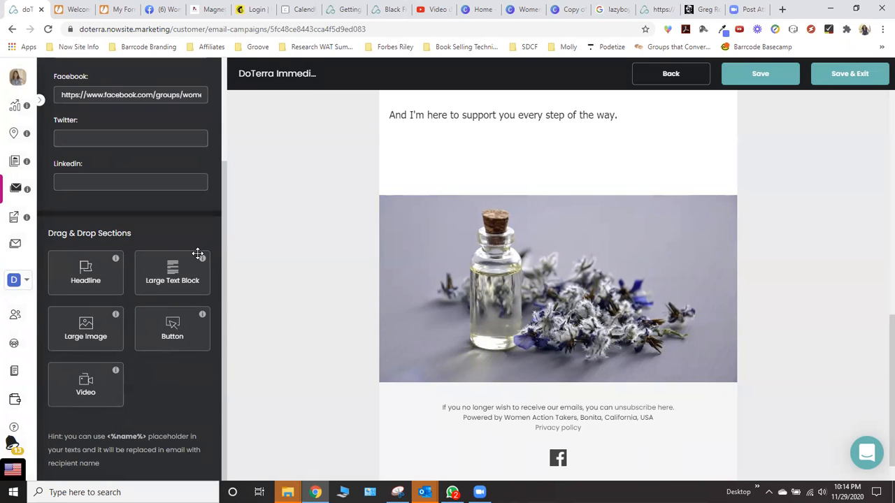
scroll(200, 256, "up", 3)
left_click(735, 83)
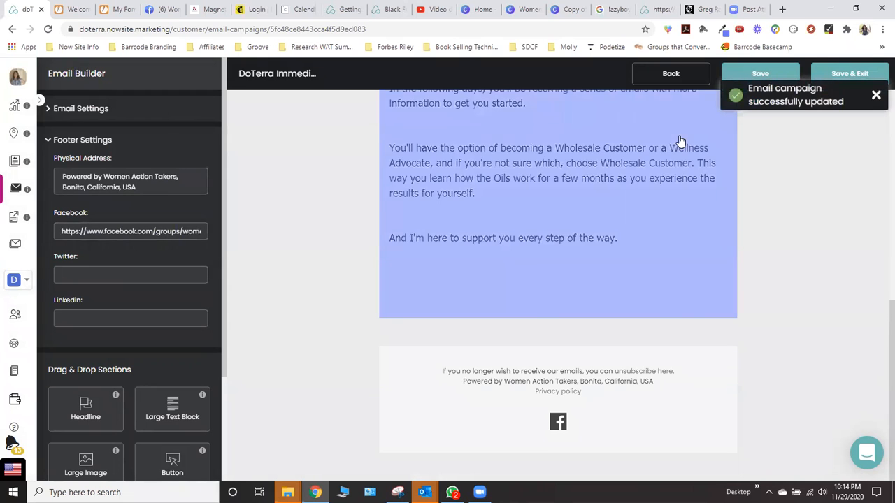
scroll(633, 189, "up", 8)
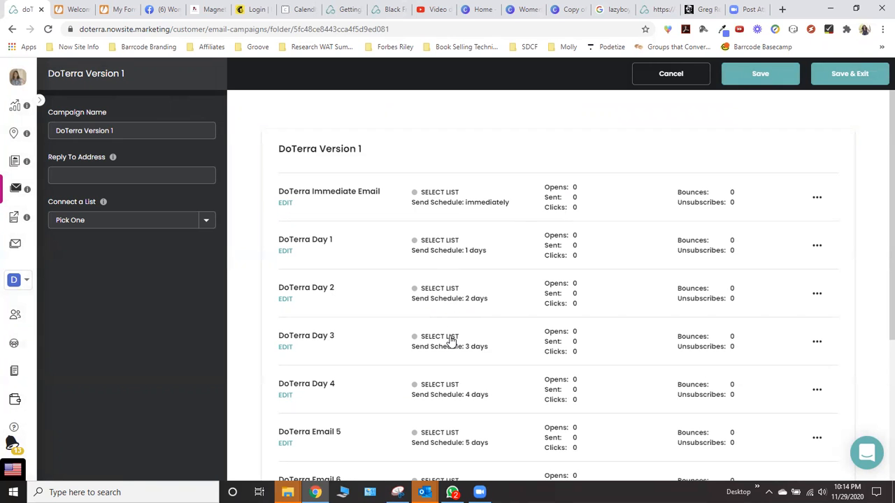
Review the campaign's emails and their send schedules from the DoTerra Immediate Email through DoTerra Email 8.
scroll(451, 340, "down", 3)
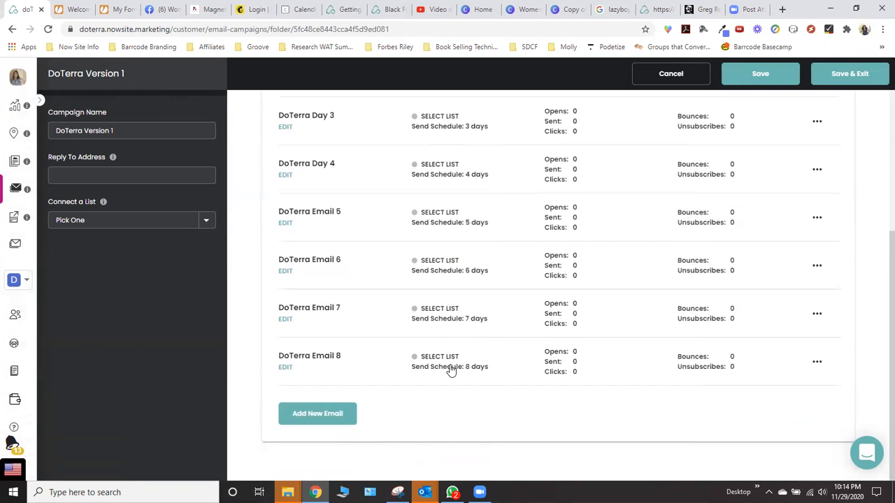
scroll(451, 369, "up", 3)
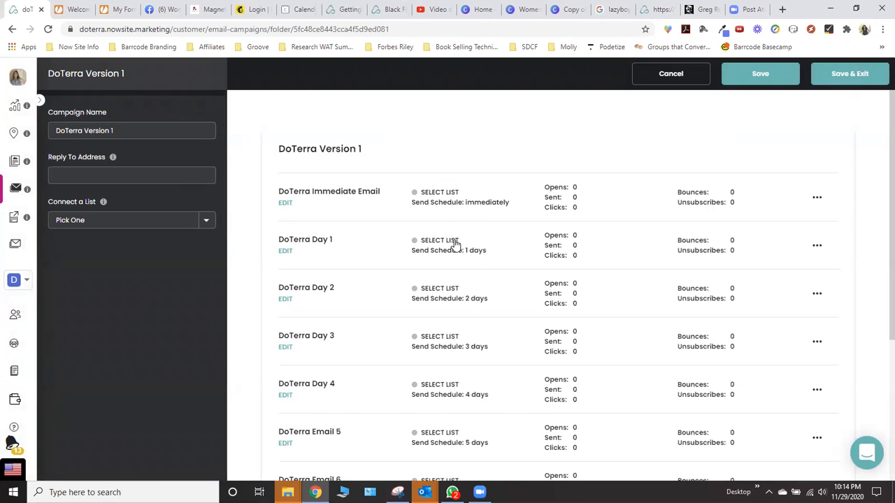
scroll(452, 293, "down", 1)
scroll(452, 293, "down", 3)
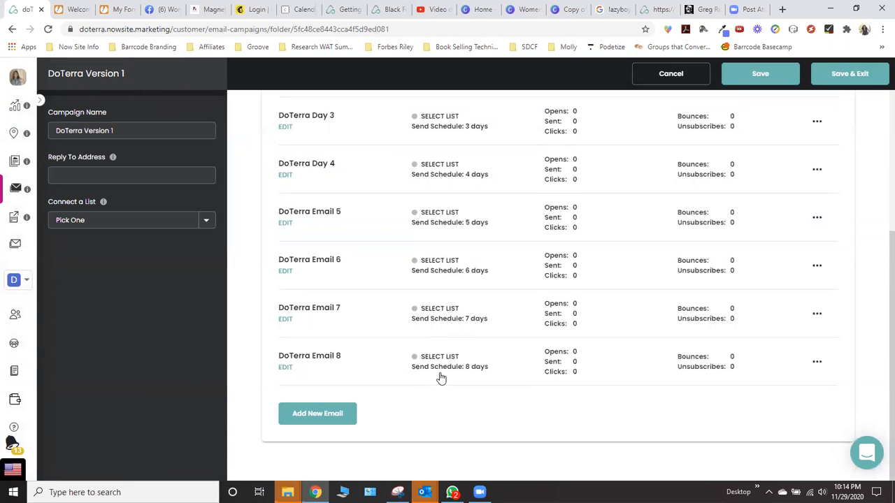
scroll(441, 379, "up", 3)
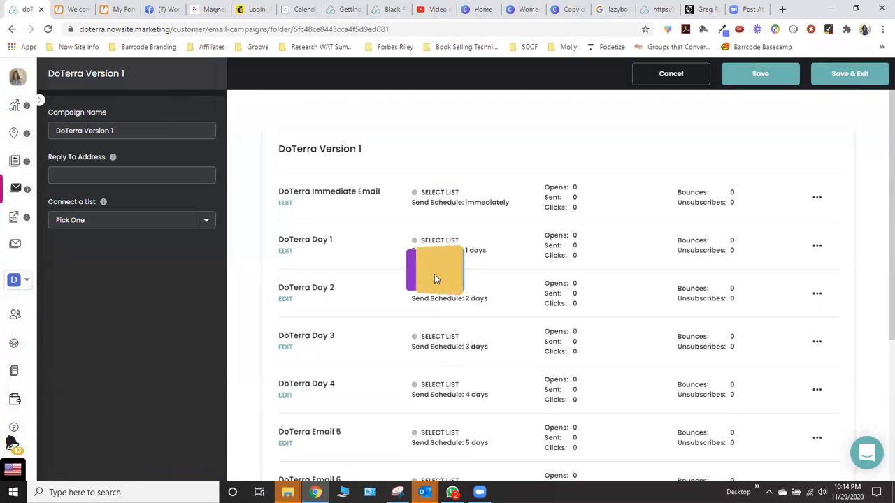
Open the DoTerra Day 1 email and delete the empty line above the opening sentence of its text block.
left_click(448, 261)
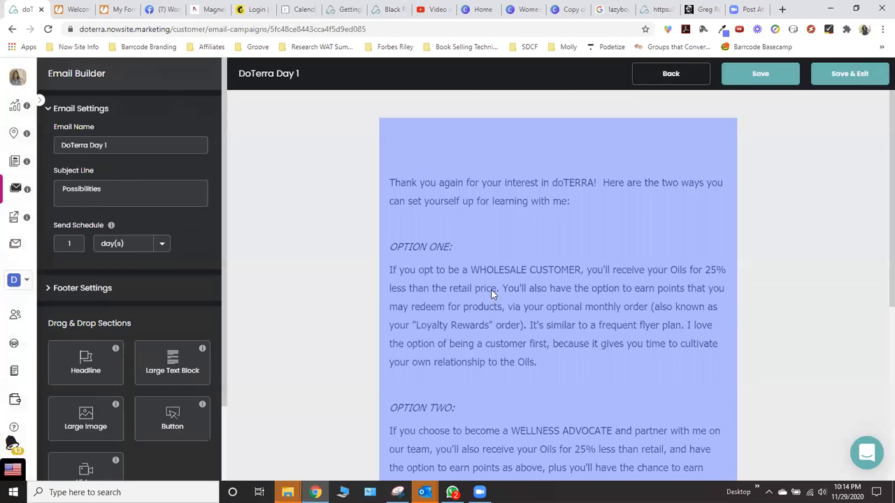
left_click(492, 295)
left_click(85, 163)
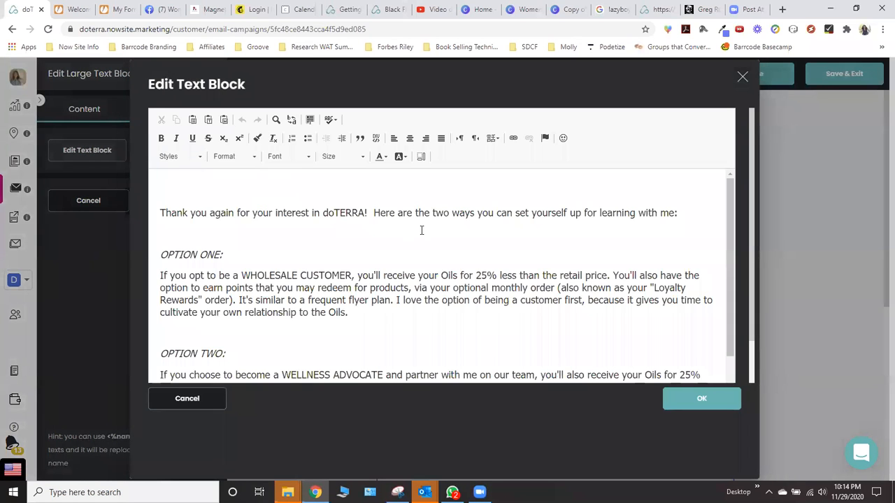
left_click(301, 184)
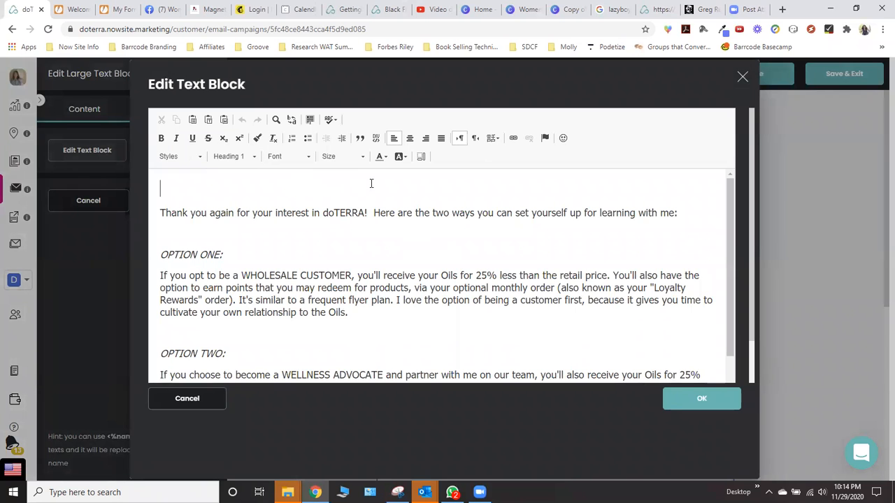
key("Delete")
Read through the Day 1 text from the two options to the closing lines and confirm the edited text block.
scroll(424, 247, "down", 1)
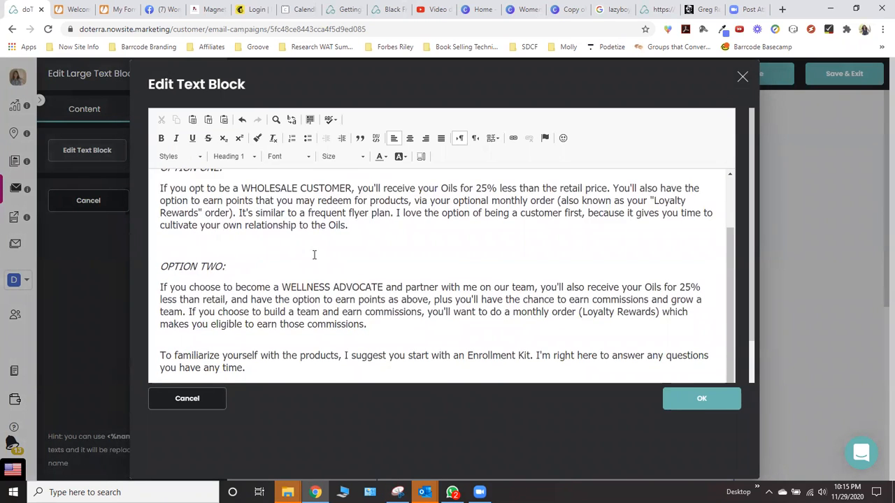
scroll(324, 260, "down", 2)
scroll(352, 247, "up", 3)
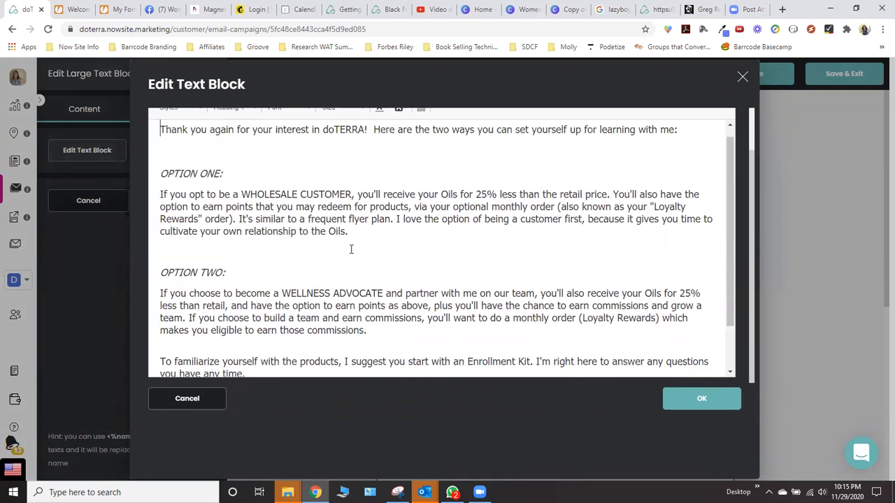
scroll(349, 284, "down", 1)
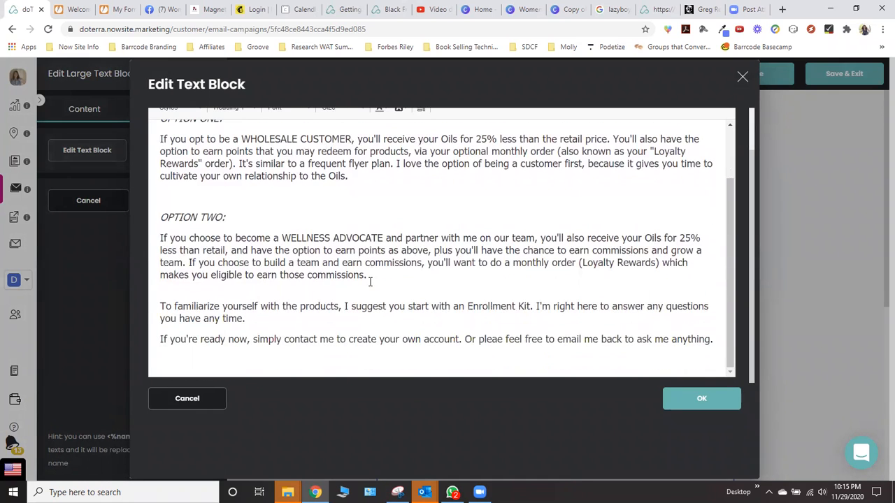
left_click(682, 399)
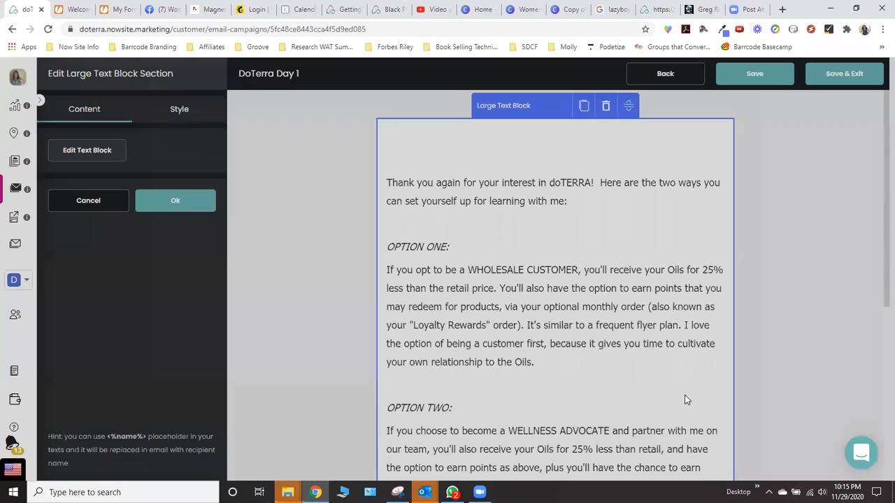
scroll(510, 271, "down", 5)
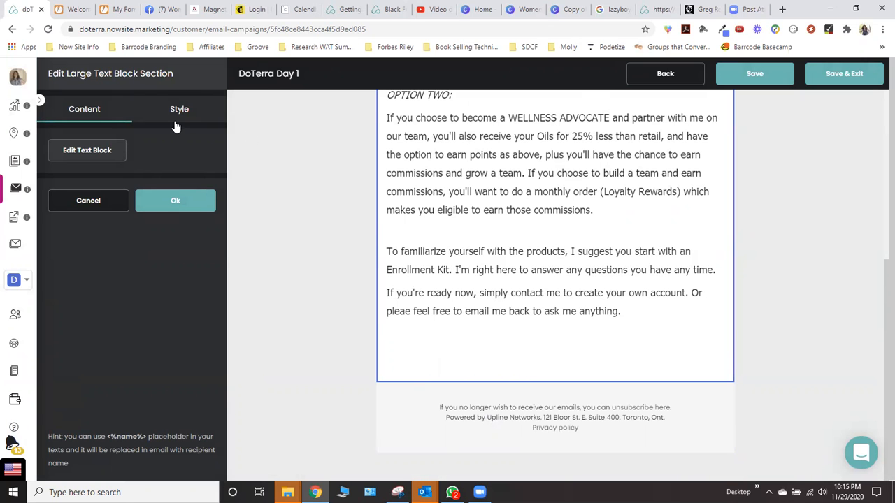
scroll(407, 220, "up", 5)
left_click(168, 200)
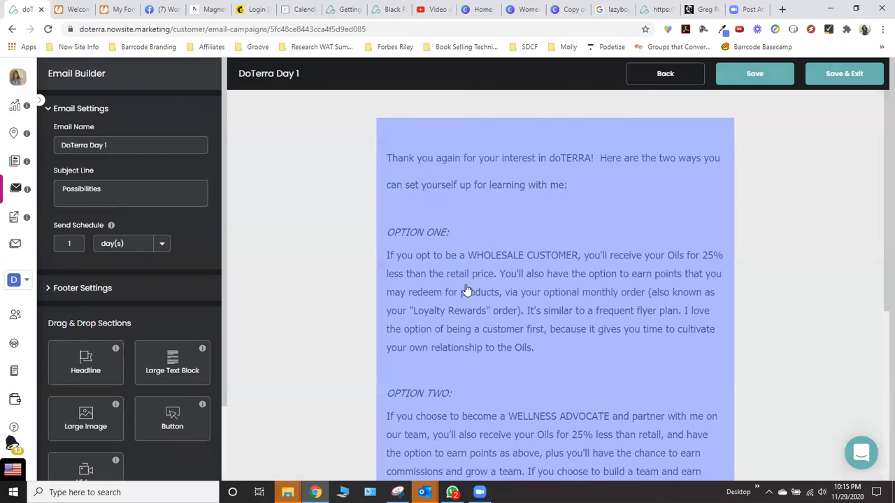
Add a Button section below the Day 1 text with the heading "Join our Facebook group for more info".
scroll(181, 267, "down", 3)
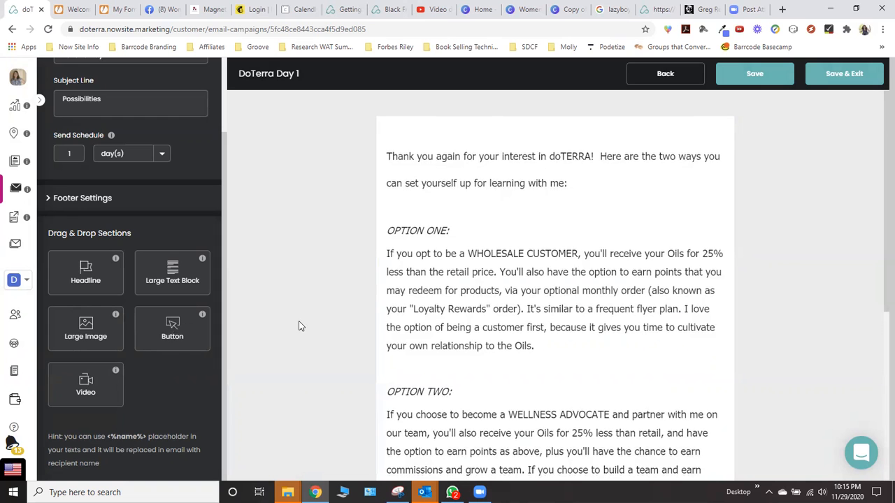
scroll(524, 300, "down", 4)
left_click_drag(172, 325, 530, 353)
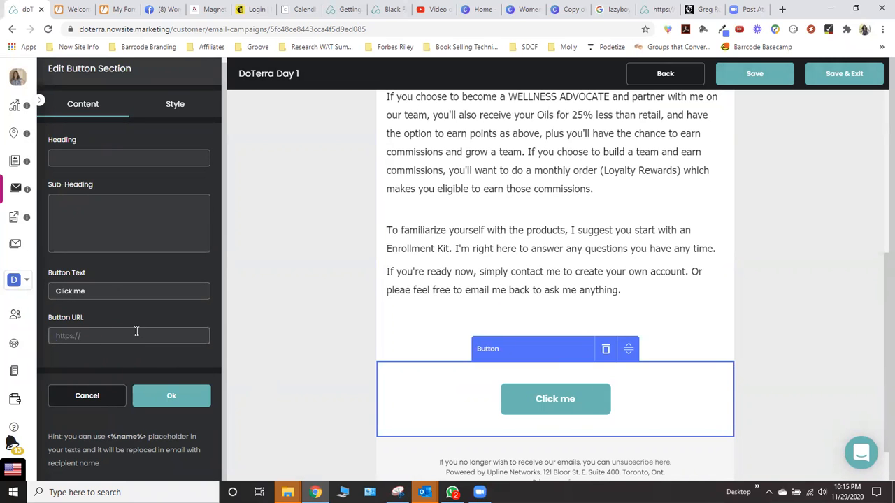
left_click(110, 157)
type("Join our Facebook group for mor")
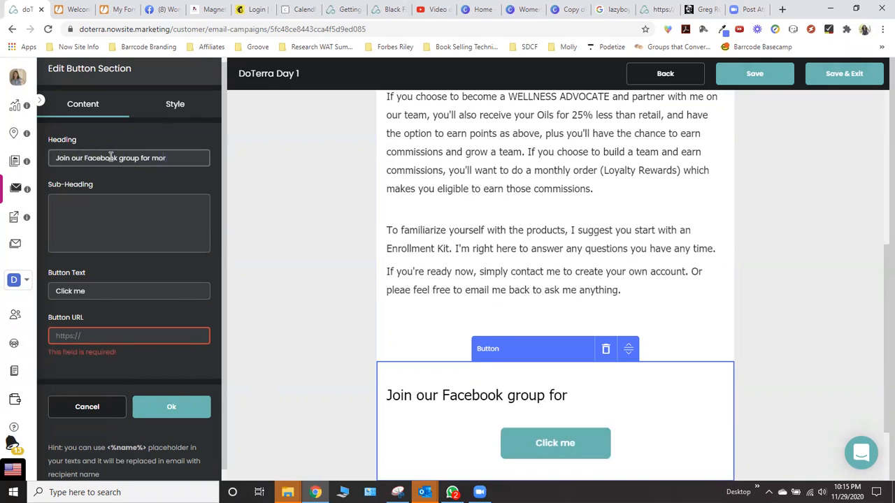
type("e info")
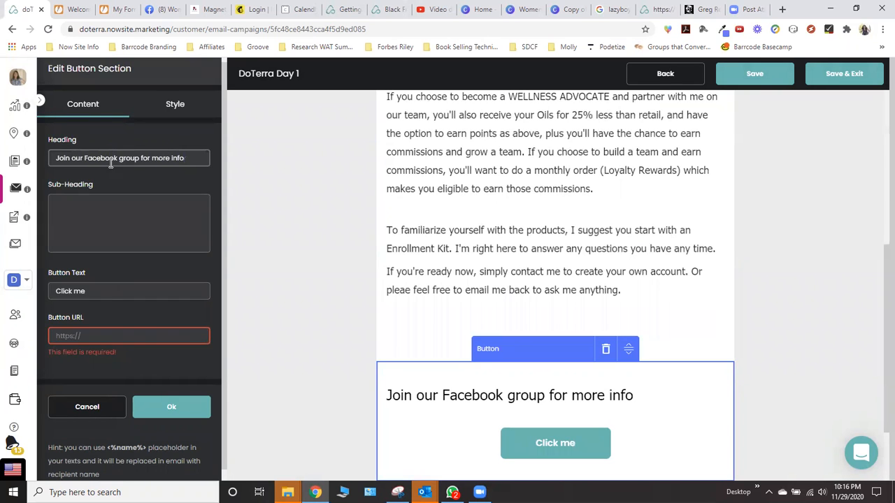
left_click(96, 336)
type("jtt")
key("BackSpace")
type("https")
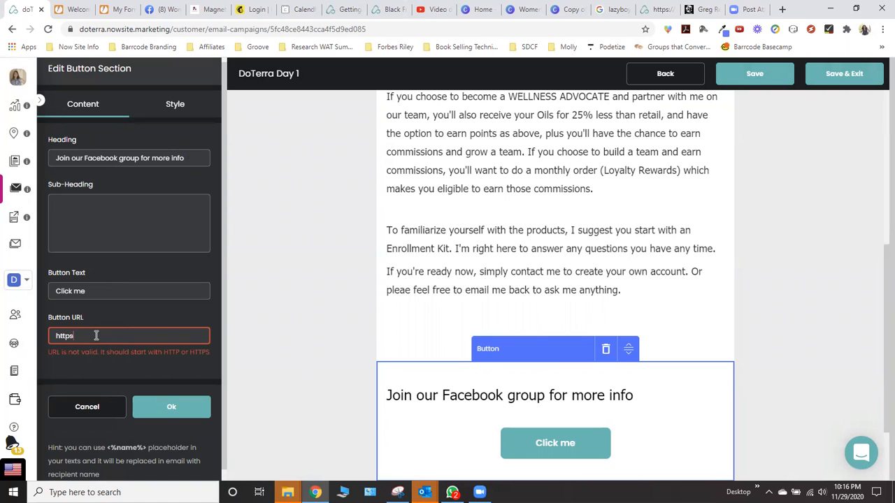
type("://www.fac")
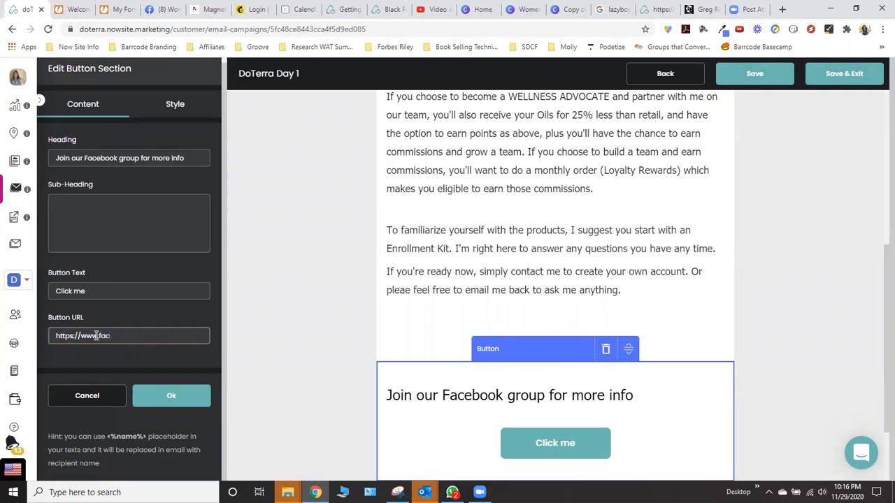
type("ebook.com/groups/womenact")
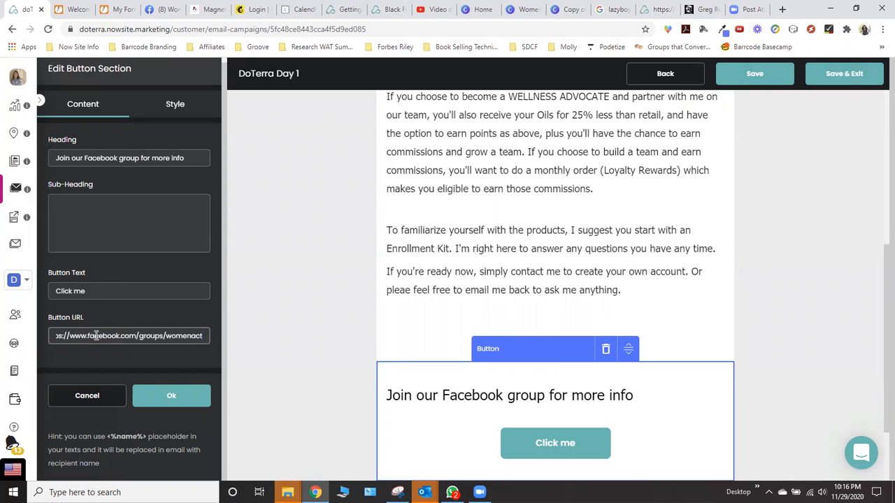
type("iontakers")
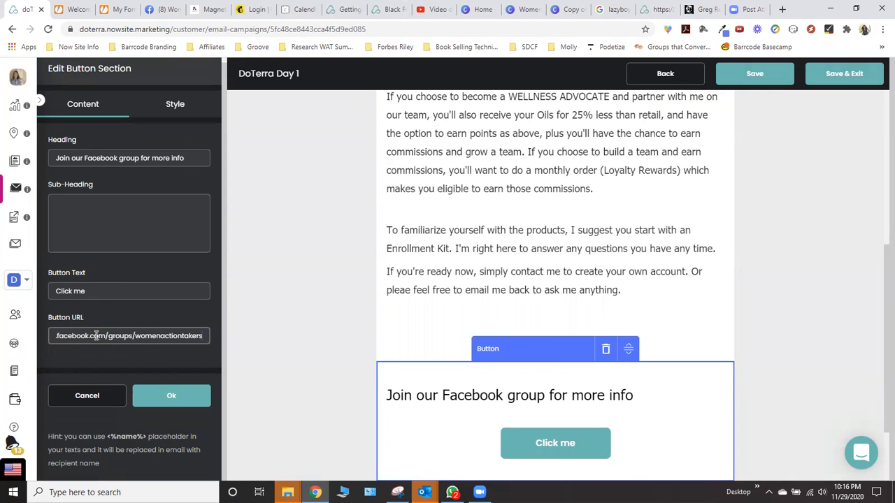
left_click(168, 395)
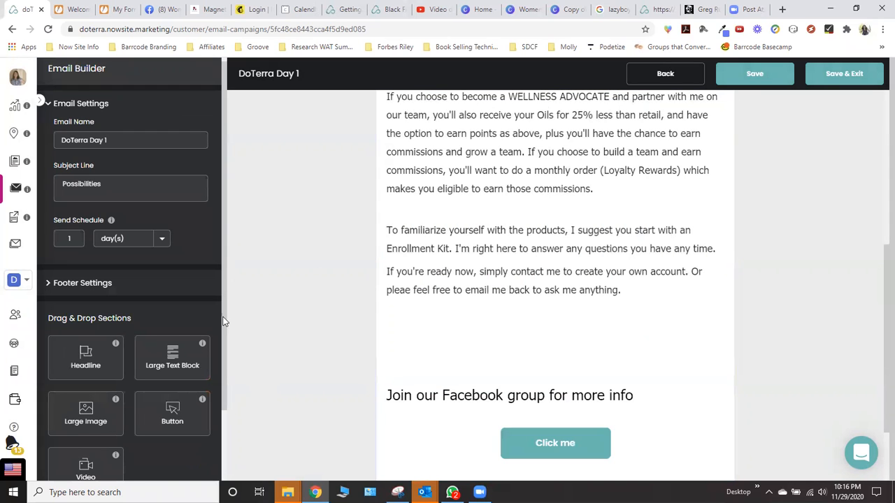
Reopen the Day 1 email's Button section to check its Facebook group URL, and confirm it without changes.
left_click(420, 371)
left_click(117, 336)
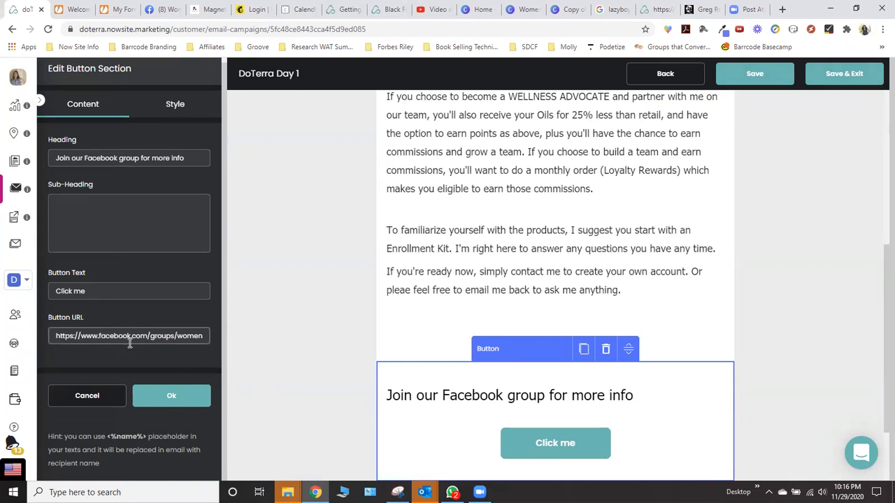
left_click(170, 397)
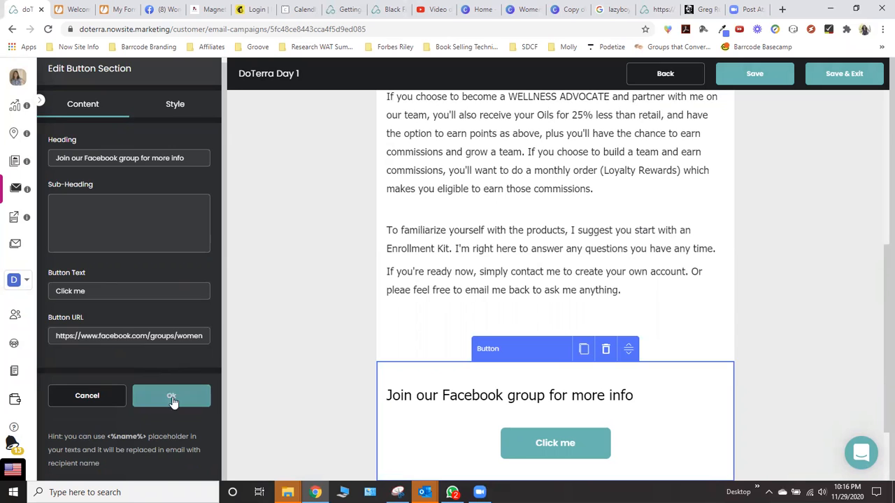
Set the Facebook group Button section's top and bottom padding to 0 px and confirm the section.
left_click(175, 104)
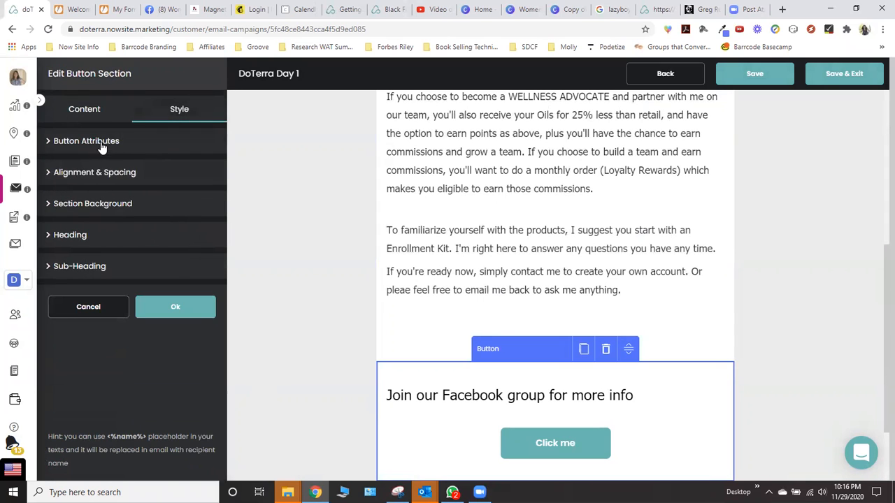
left_click(105, 175)
left_click_drag(80, 254, 54, 249)
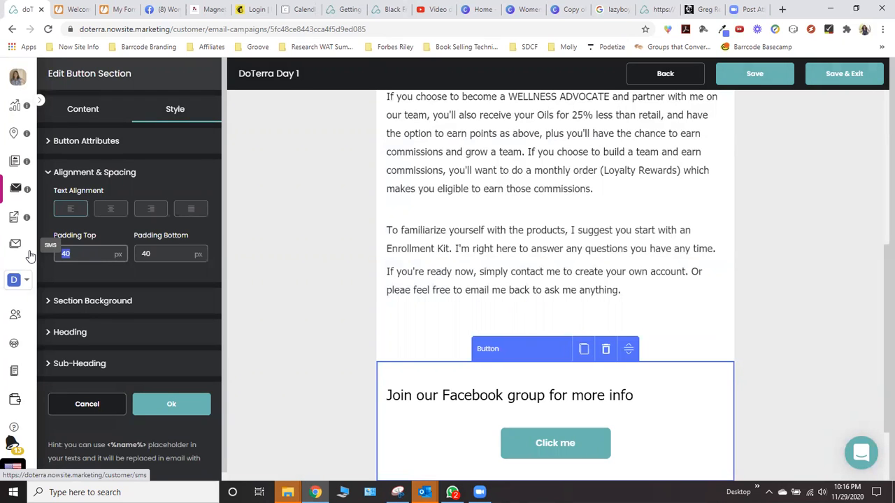
type("0")
key("Tab")
type("0")
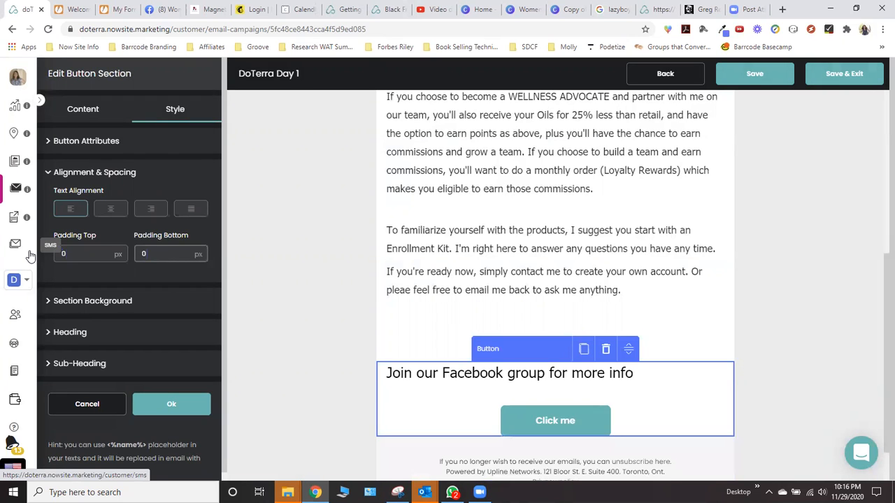
left_click(171, 407)
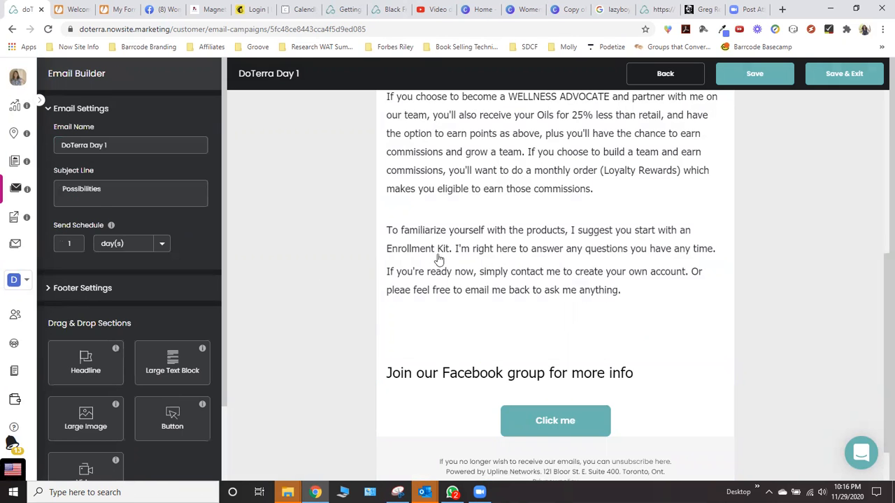
Reopen the Day 1 text block for editing and correct "pleae" to "please" in the closing line.
left_click(443, 254)
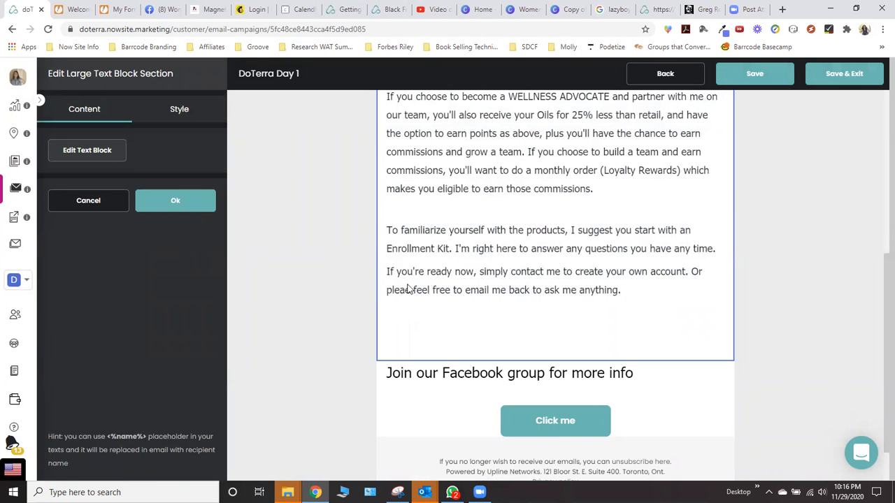
left_click(104, 158)
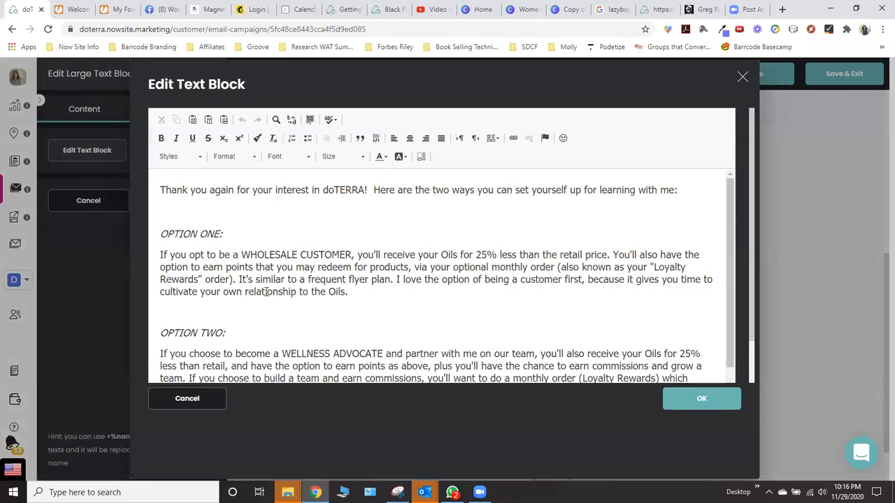
scroll(267, 291, "down", 1)
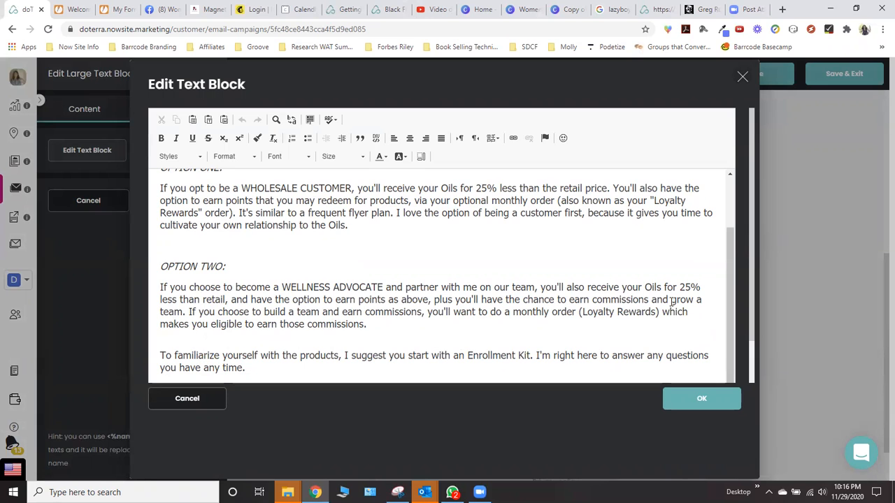
scroll(737, 363, "down", 1)
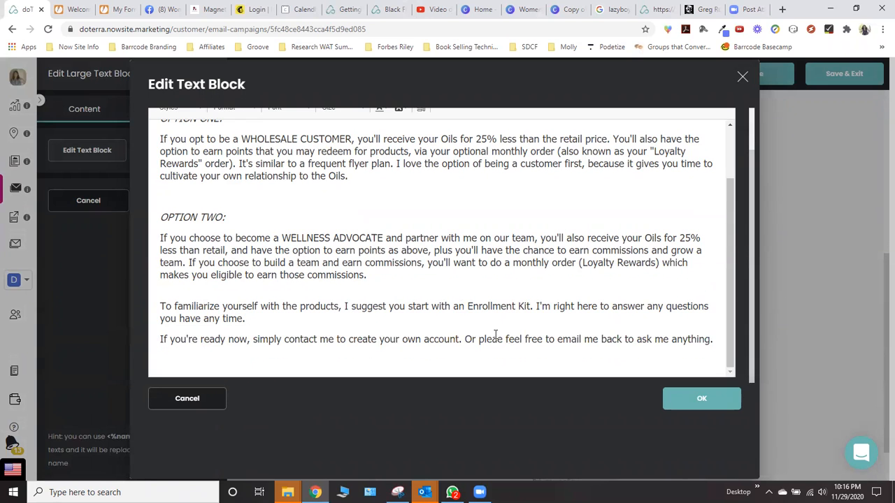
left_click(492, 338)
type("a")
Remove the extra blank space below the closing line, return to the beginning of the text, and confirm the text edits.
left_click(461, 355)
key("Return")
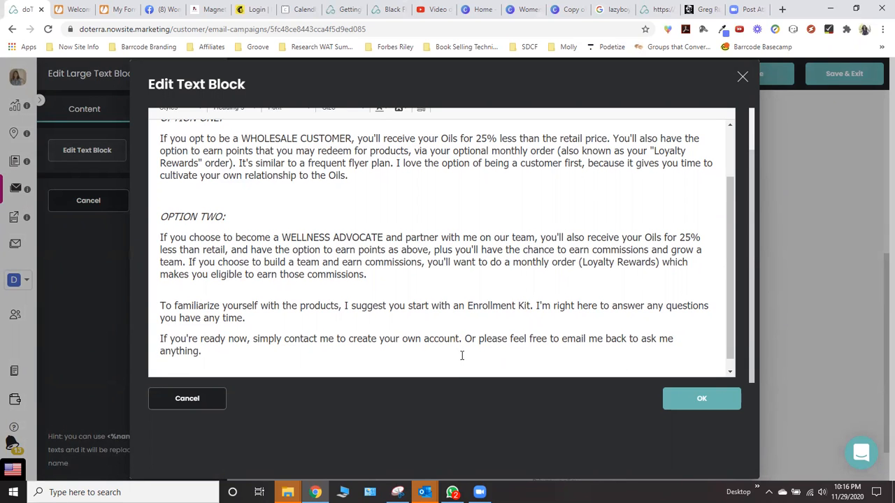
key("BackSpace")
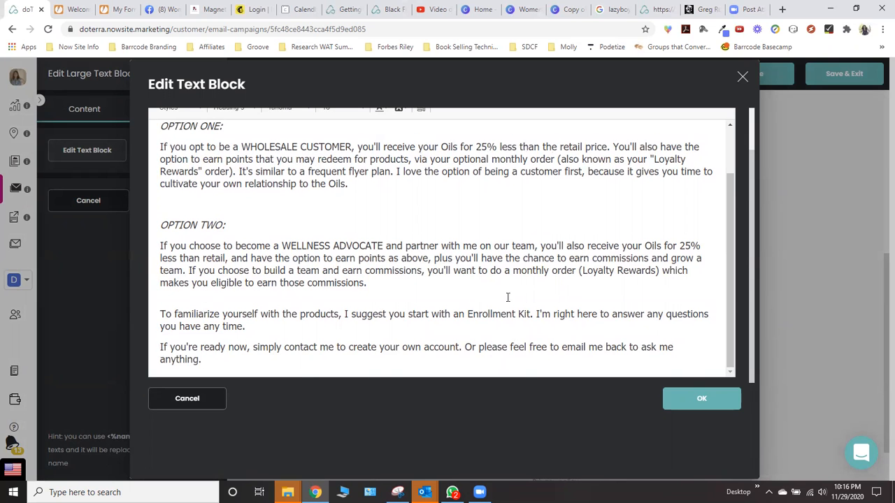
scroll(508, 297, "up", 2)
left_click(358, 140)
key("Home")
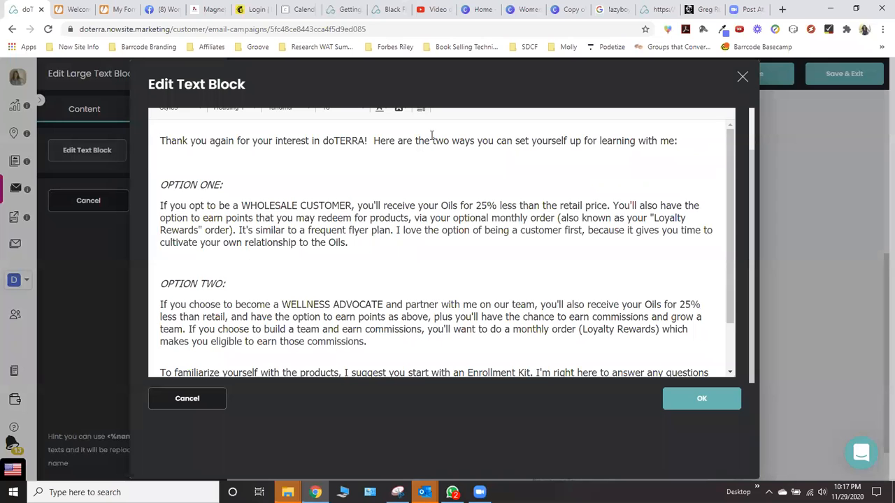
left_click(701, 398)
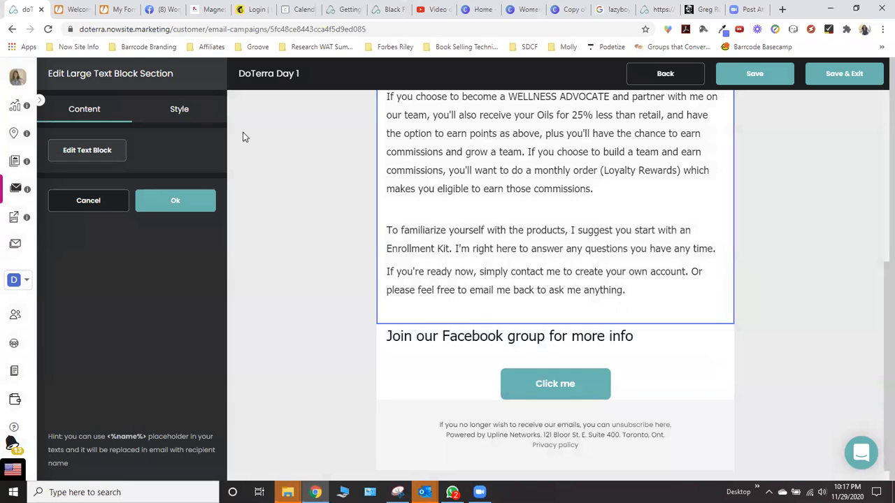
Set the Day 1 text block's top and bottom padding to 0 px and confirm the section.
left_click(175, 118)
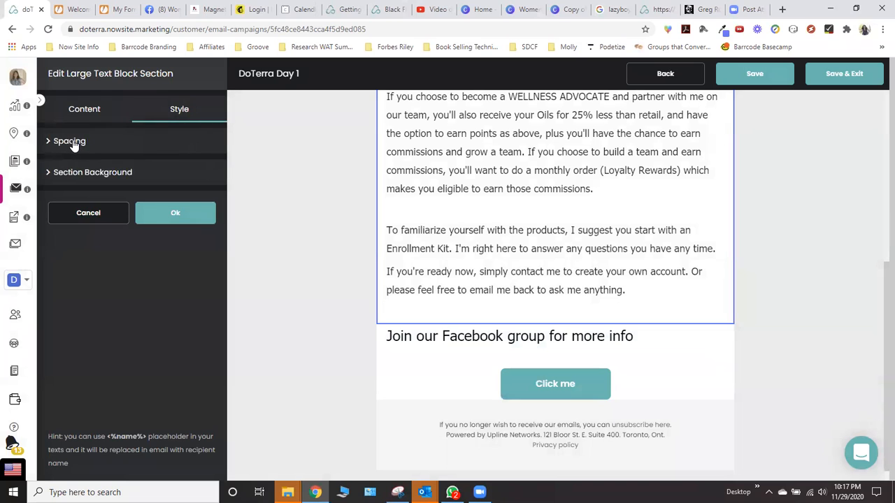
left_click(71, 143)
double_click(83, 177)
type("0")
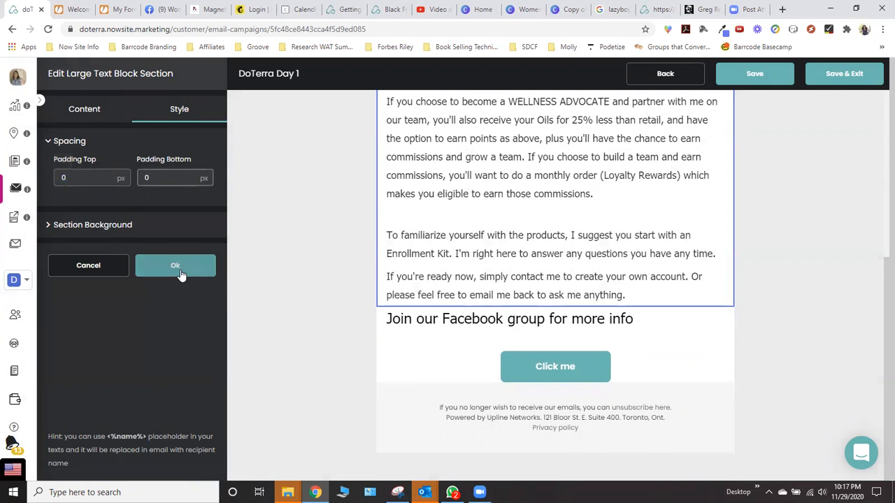
left_click(177, 269)
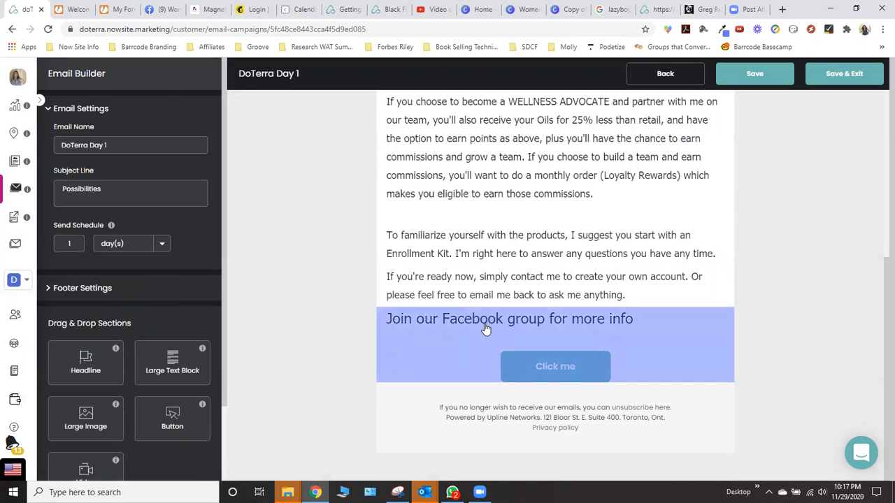
Center the "Join our Facebook group for more info" heading in the Button section.
left_click(486, 329)
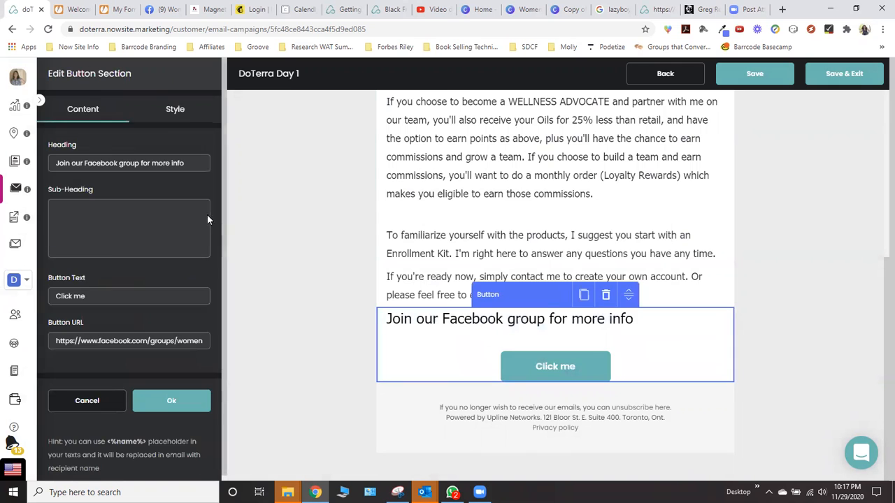
left_click(177, 114)
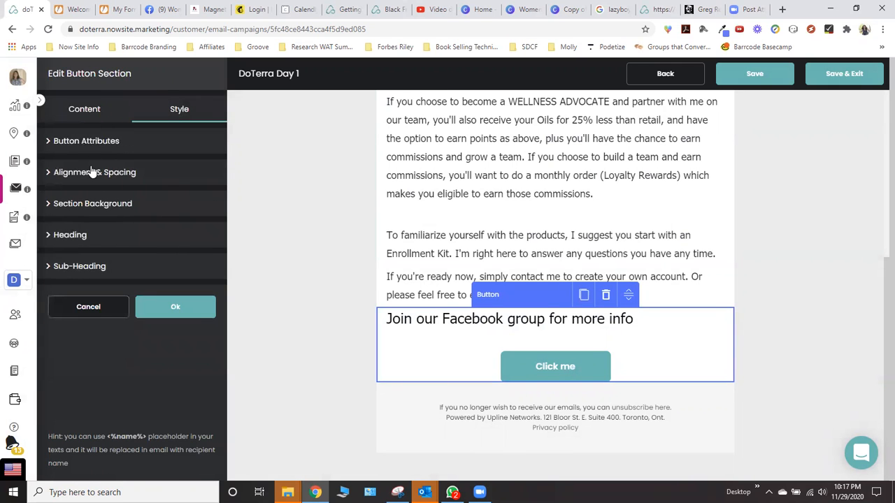
left_click(95, 176)
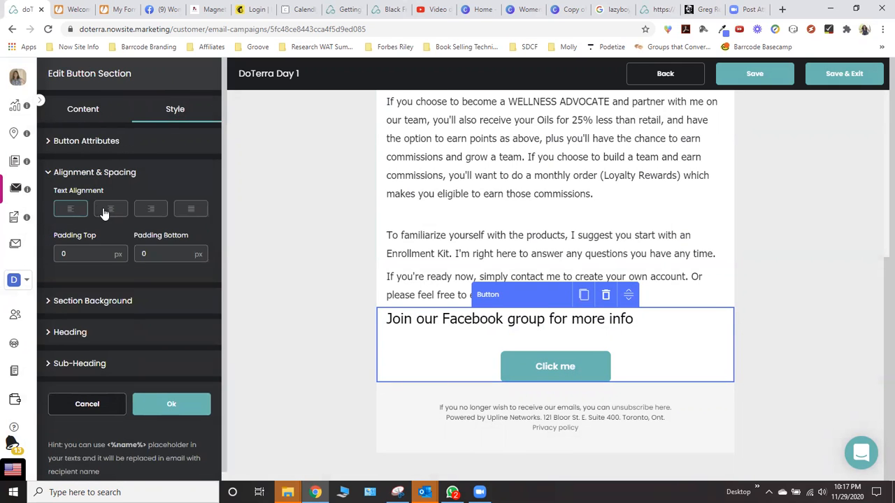
left_click(110, 209)
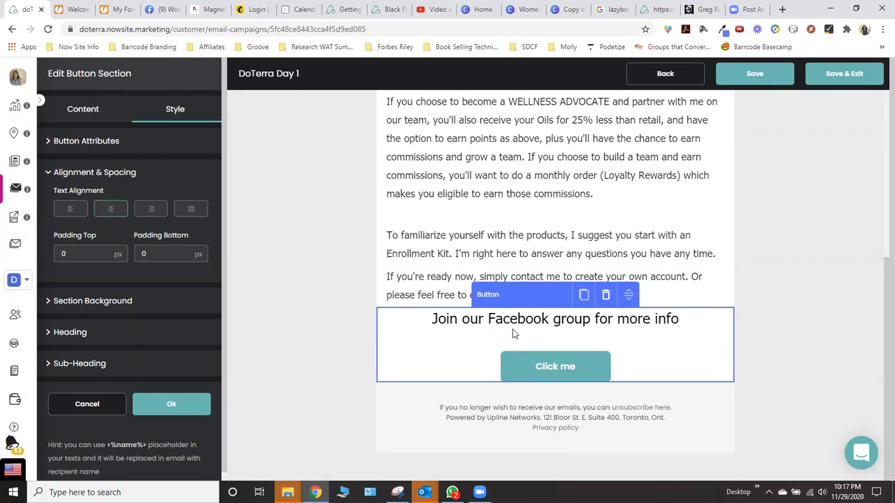
left_click(171, 407)
Set the Button section's background color to light blue-violet #a9b6f3 and confirm the section.
left_click(107, 302)
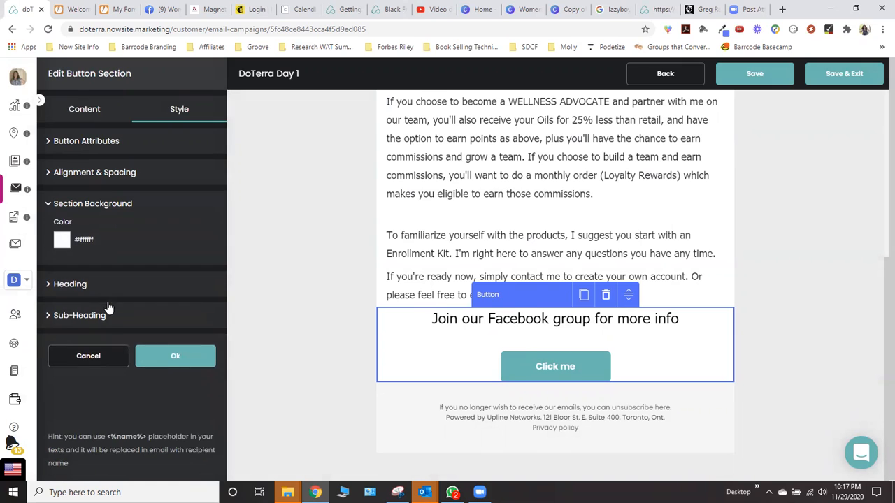
left_click(62, 241)
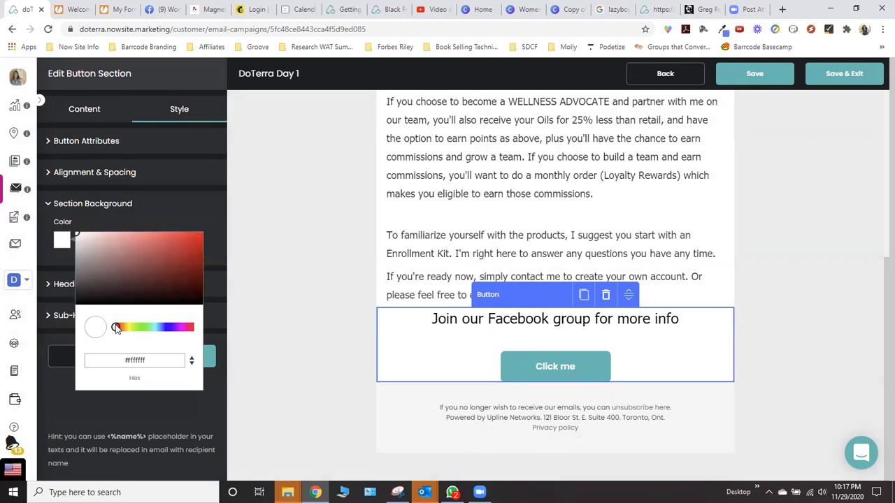
left_click_drag(157, 331, 165, 329)
left_click(114, 236)
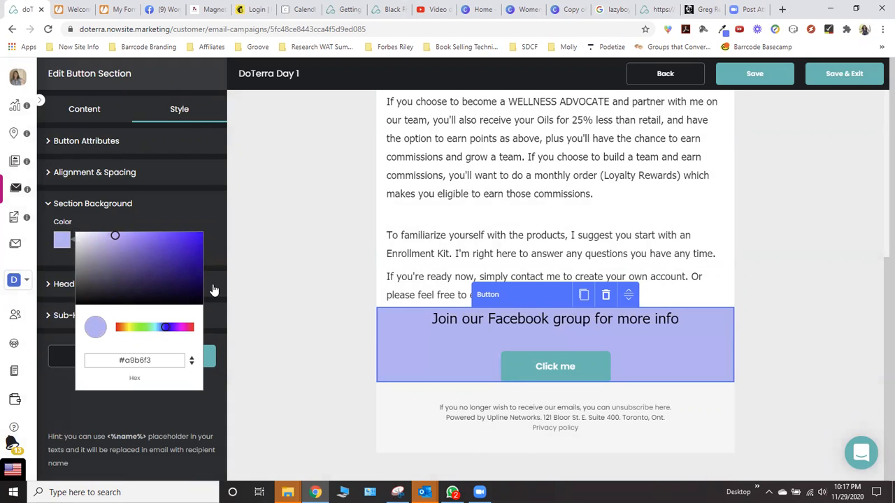
left_click(217, 393)
left_click(187, 363)
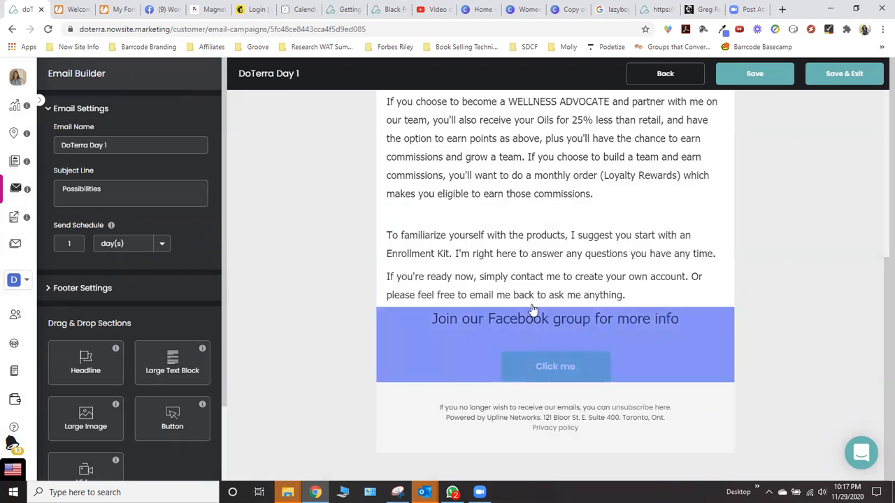
Save the DoTerra Day 1 email and return to the DoTerra Version 1 campaign's email list.
scroll(526, 267, "up", 4)
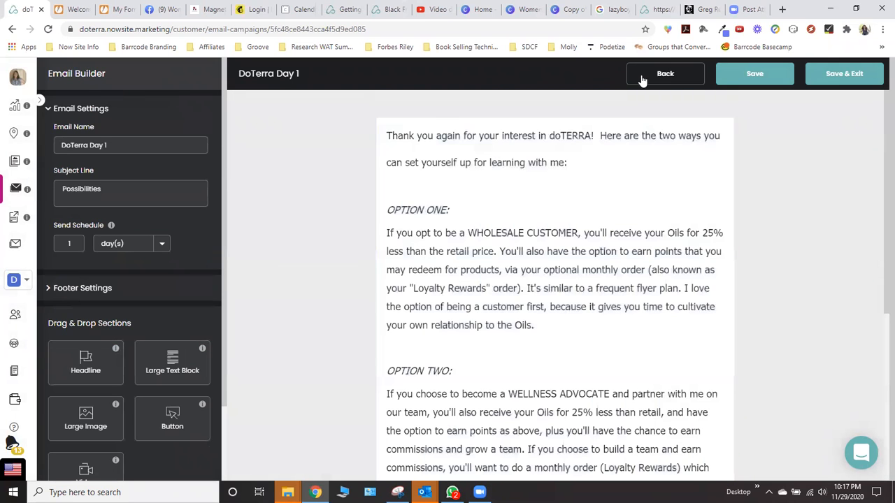
left_click(754, 73)
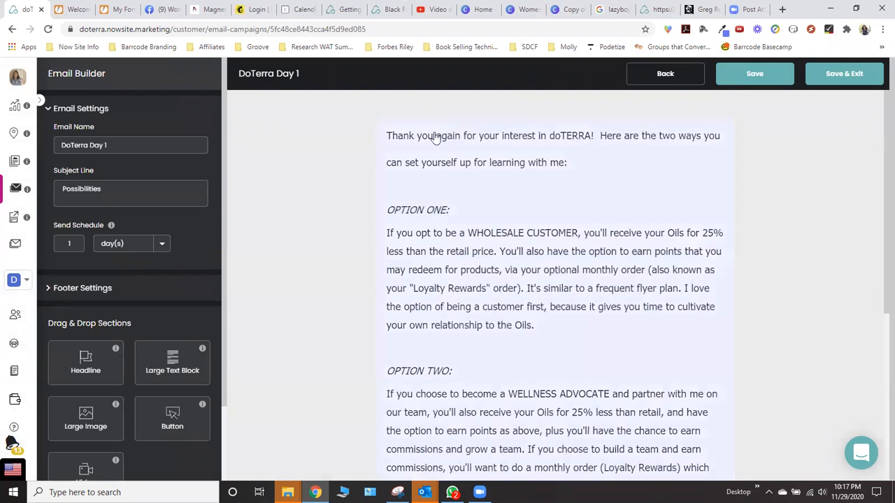
left_click(664, 74)
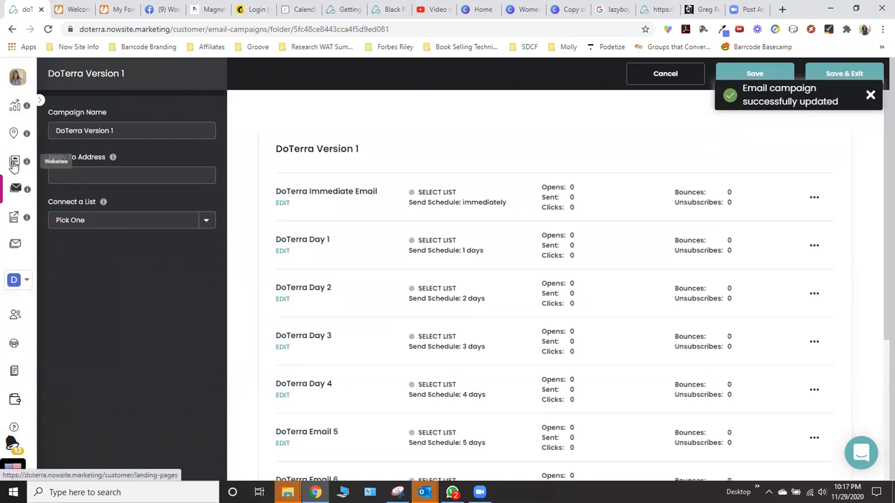
Expand the main navigation and open the shared content of the DoTerra Done-4-You team.
left_click(39, 102)
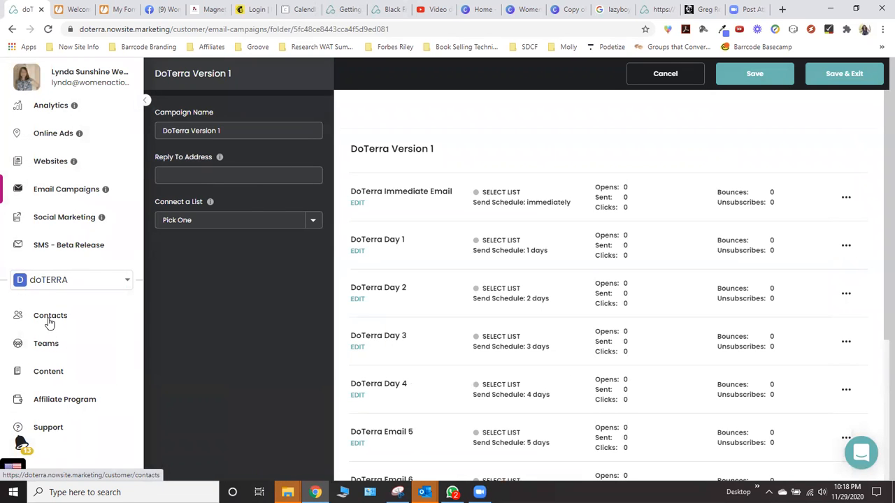
left_click(59, 373)
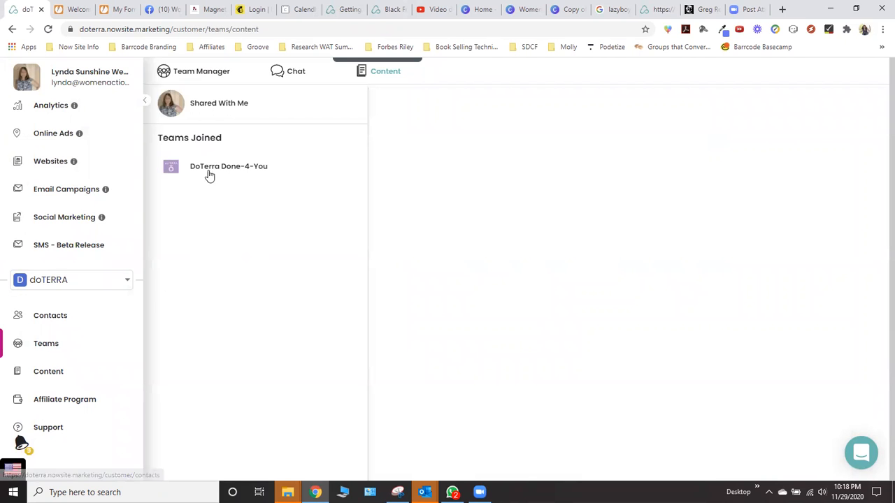
left_click(211, 171)
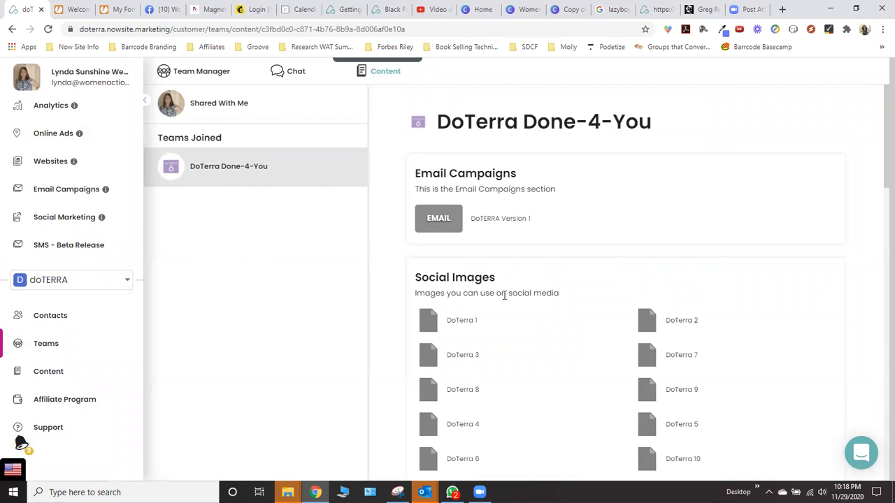
Download the DoTerra 23 image from the team's Social Images and close its preview.
scroll(476, 287, "down", 1)
scroll(523, 277, "down", 2)
scroll(522, 276, "down", 3)
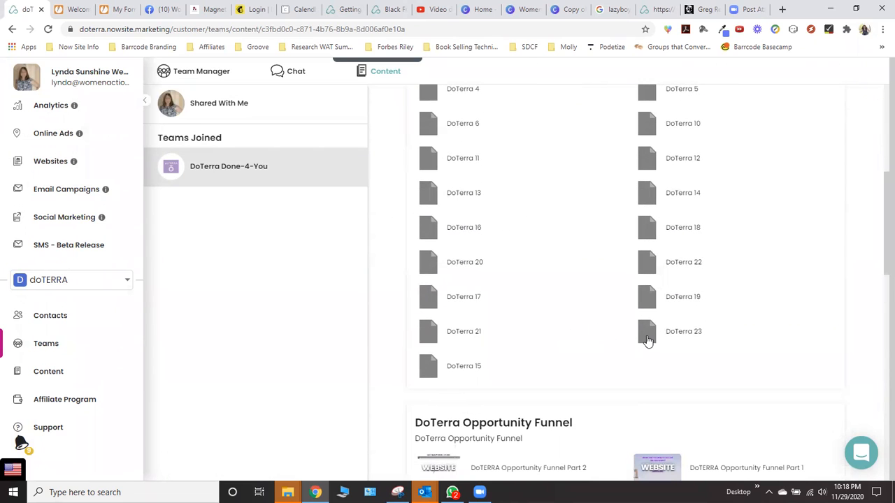
left_click(647, 337)
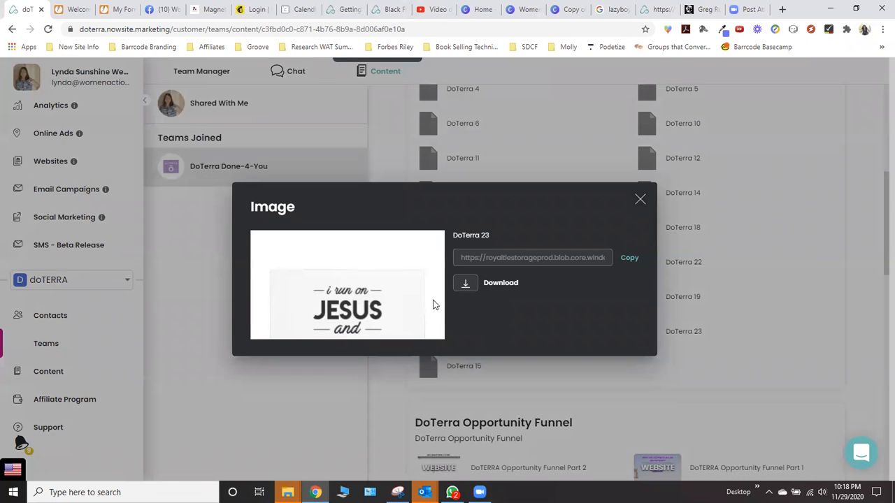
left_click(465, 284)
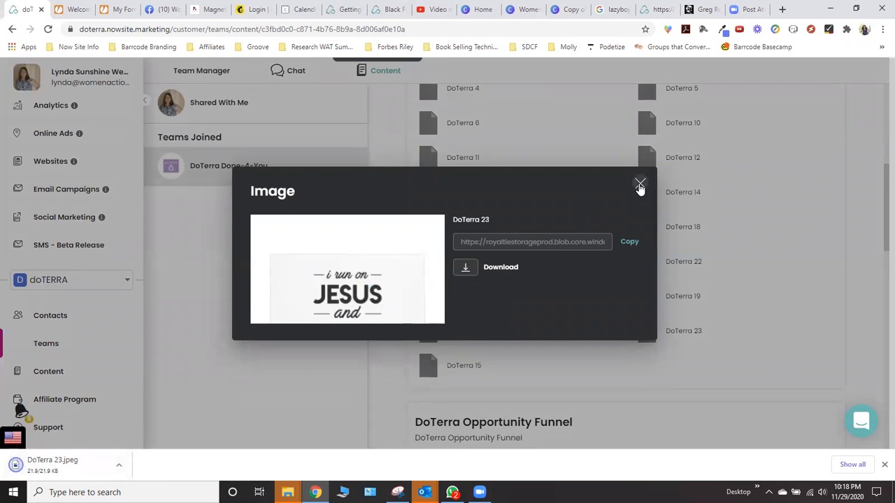
left_click(640, 184)
Open the downloaded DoTerra 23.jpeg in Photos to view it, and close the viewer.
left_click(52, 466)
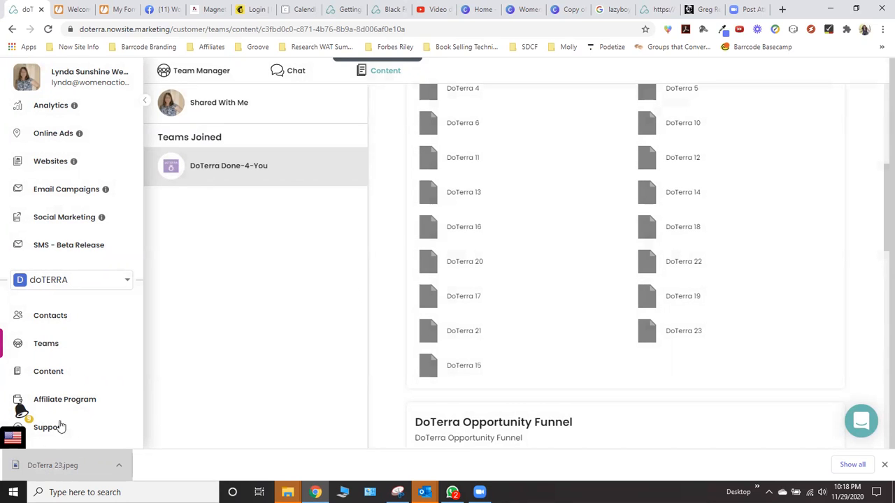
left_click(62, 472)
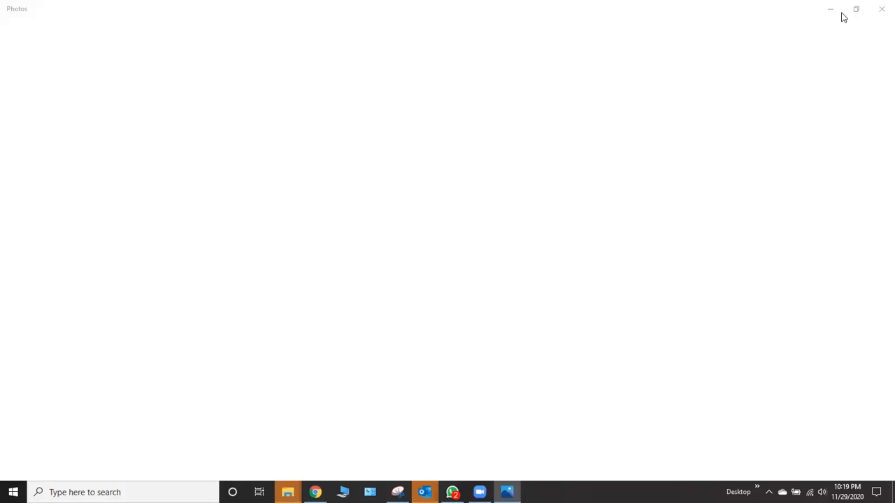
left_click(879, 13)
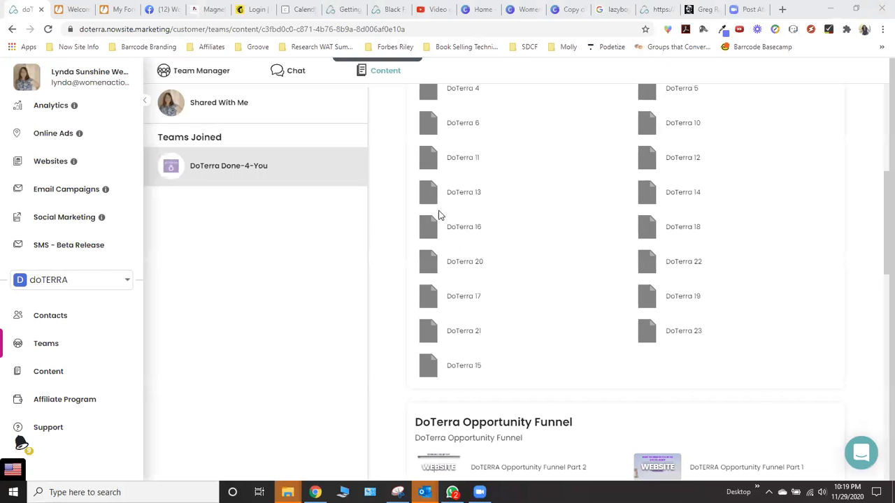
Add the shared DoTerra Sales Funnel Part 1 website from the team's DoTerra Sales Funnel section to the account's own websites.
scroll(535, 214, "up", 5)
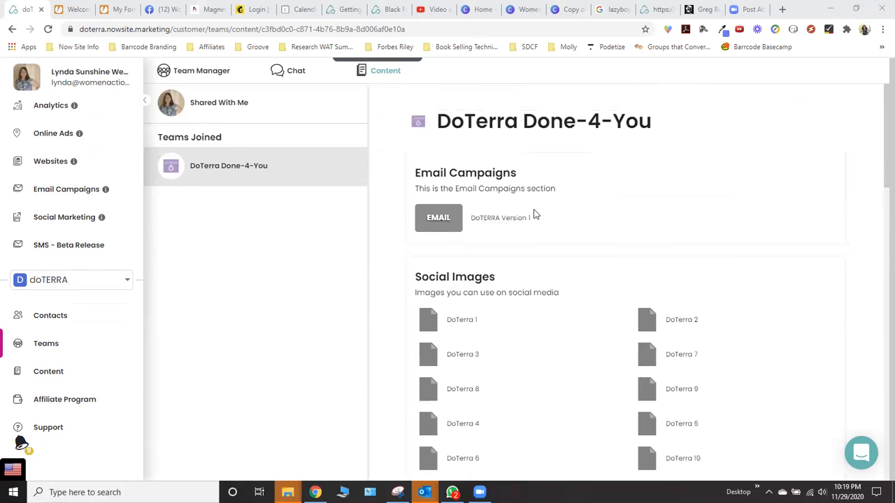
scroll(535, 215, "down", 3)
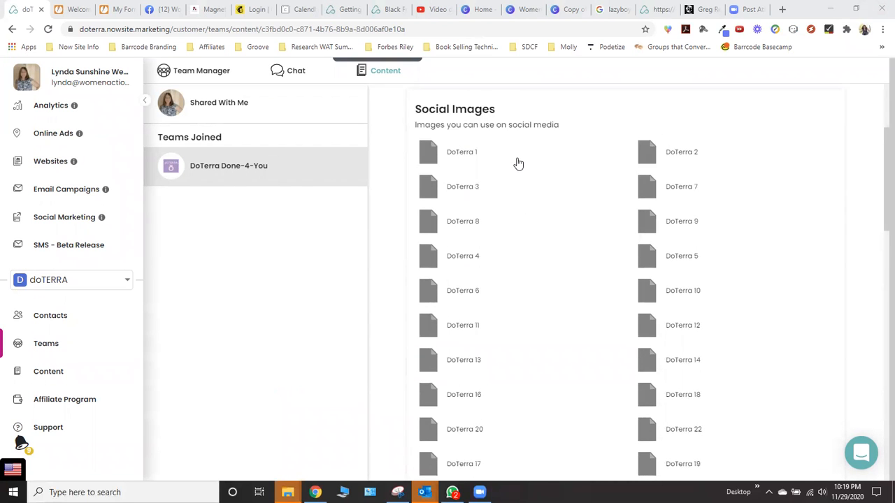
scroll(519, 164, "down", 4)
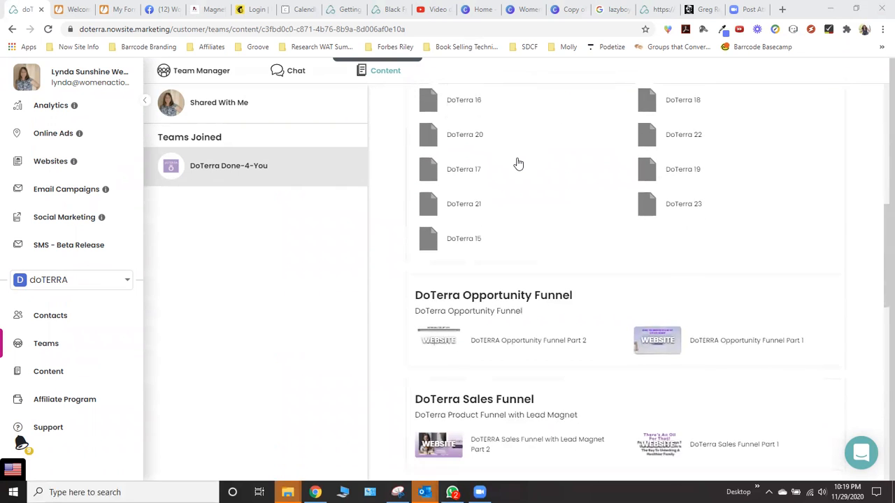
scroll(518, 164, "down", 1)
scroll(460, 213, "down", 2)
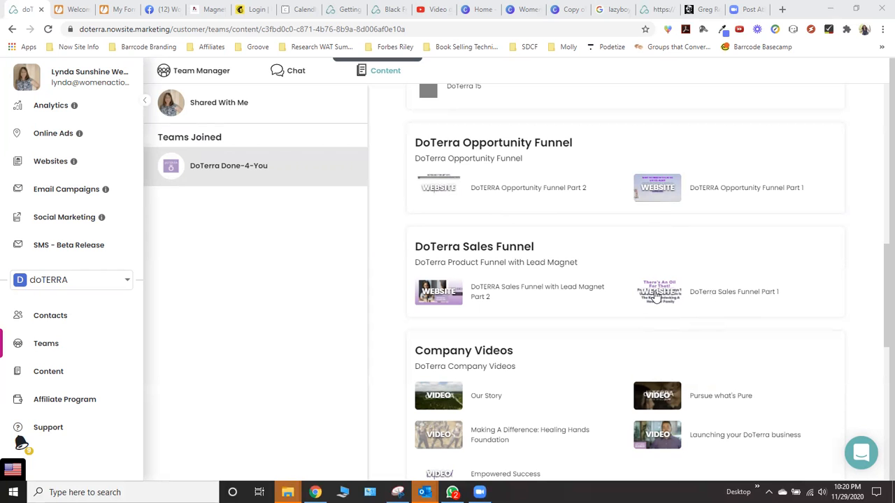
left_click(656, 294)
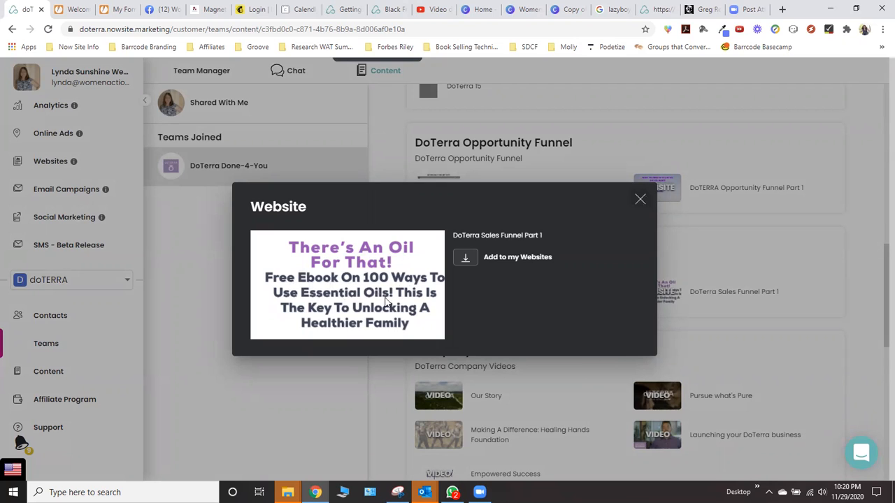
left_click(466, 259)
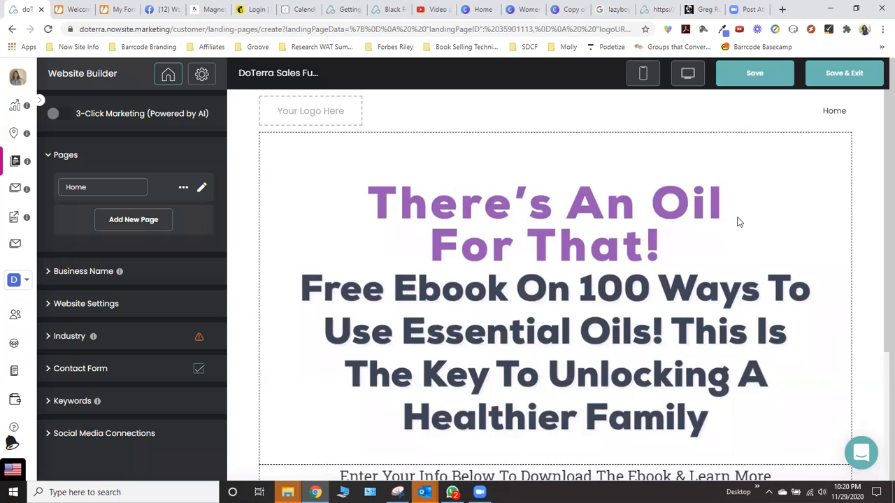
Review the funnel page from its headline to the ebook download form, and open the Business Name setting for entry.
scroll(740, 222, "down", 3)
scroll(739, 222, "up", 3)
scroll(734, 224, "down", 3)
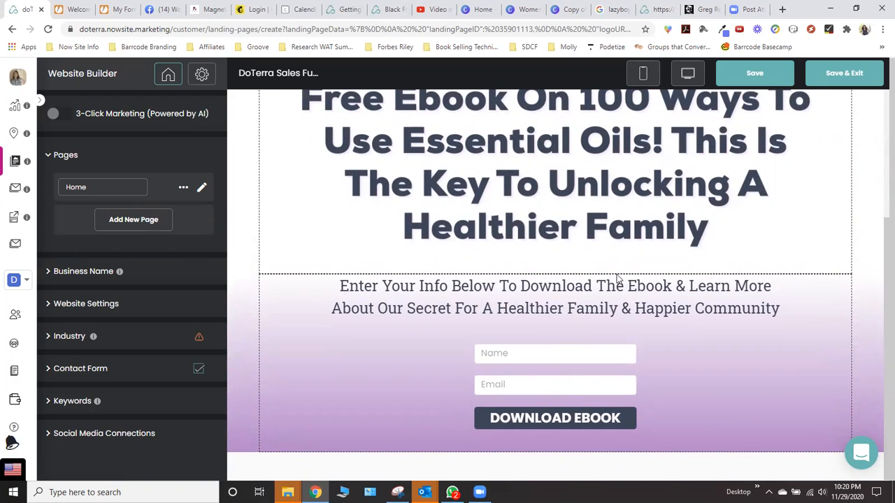
left_click(729, 75)
left_click(89, 270)
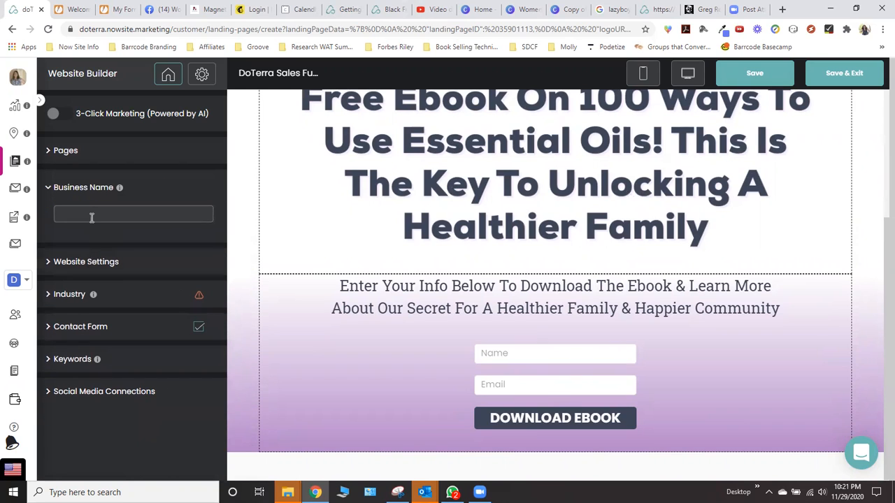
left_click(96, 214)
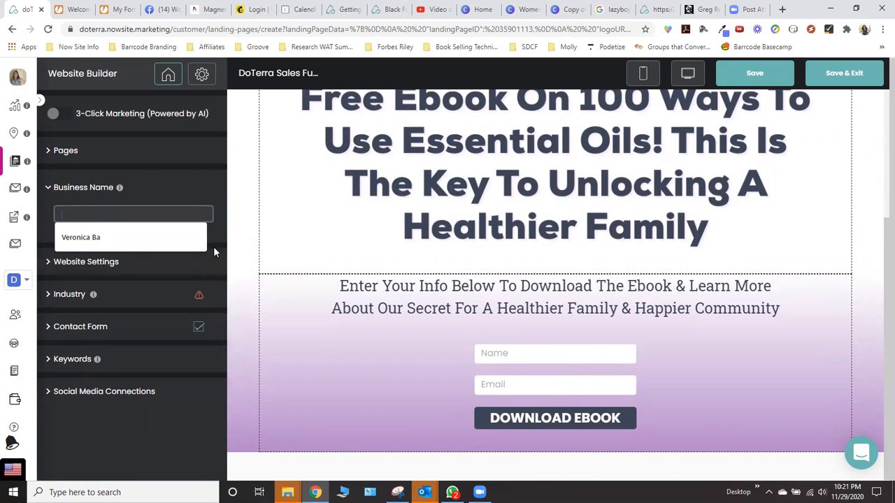
In the website settings, try a subdomain combining a first name with doterra as the Website URL, and clear it again.
left_click(77, 262)
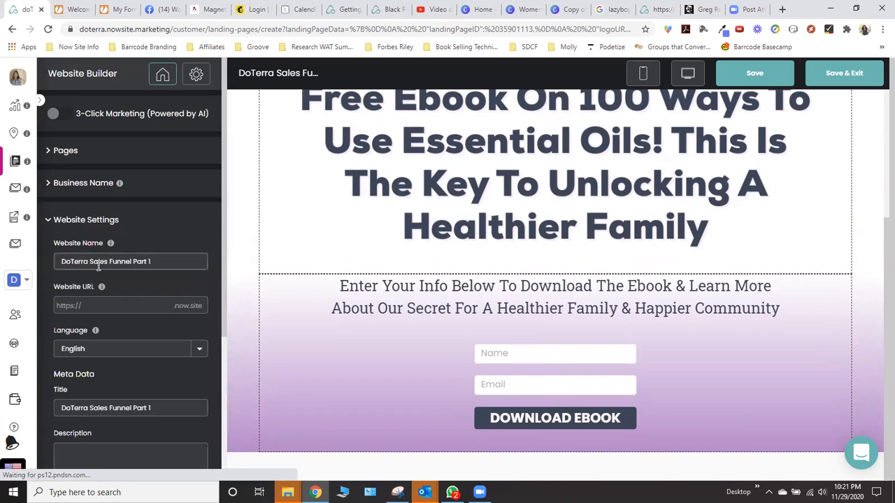
left_click_drag(160, 261, 31, 262)
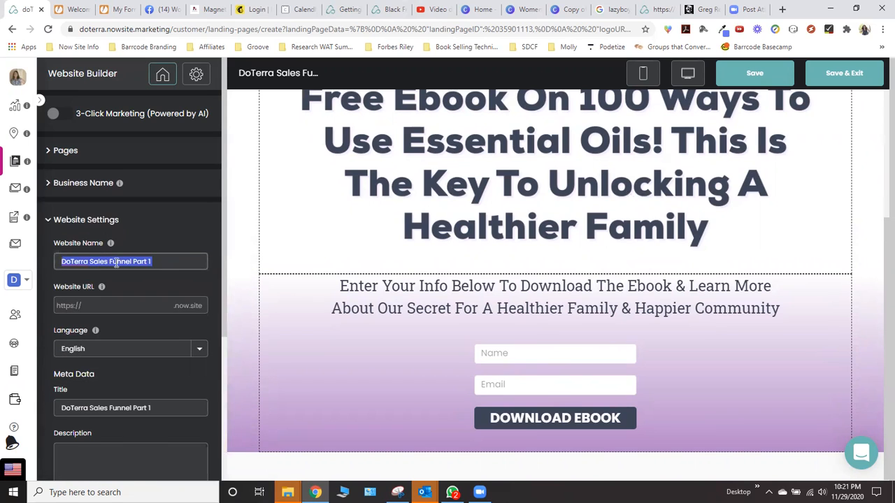
left_click(98, 305)
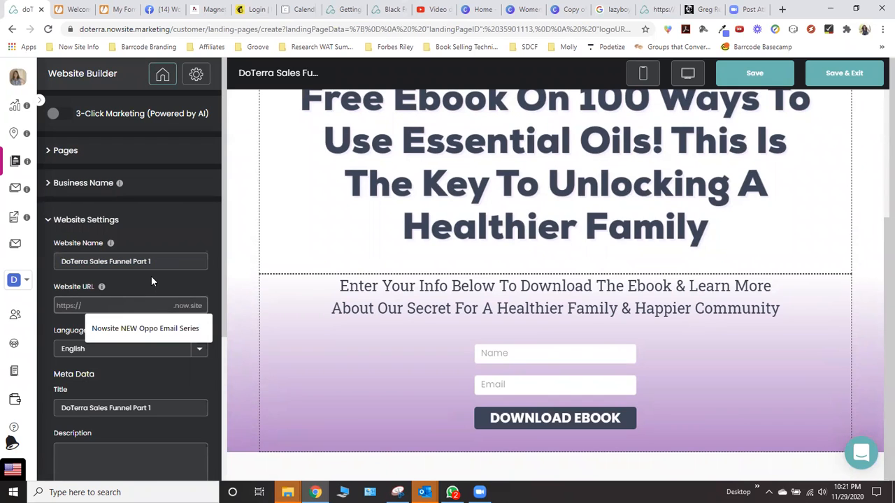
type("marianne")
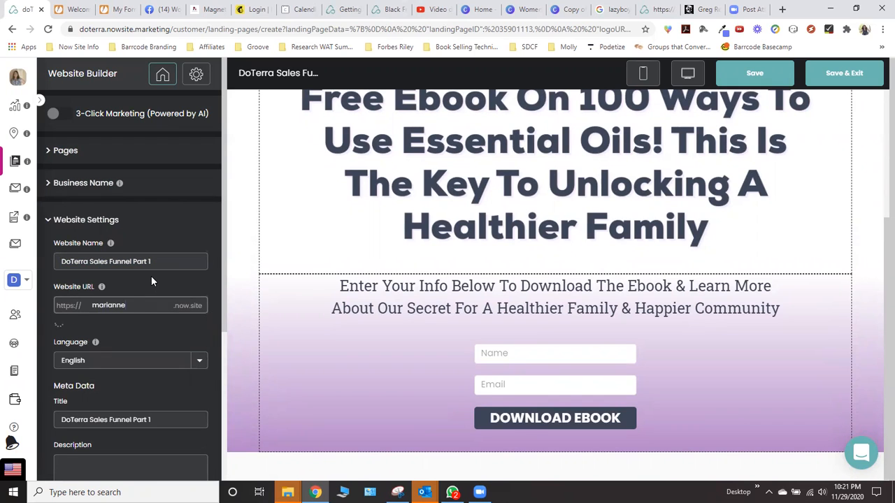
type("doterra")
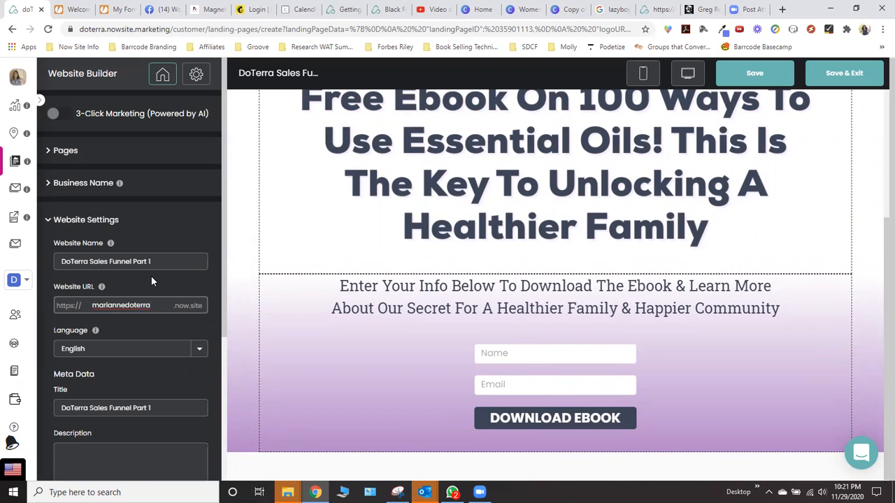
key("ctrl+a")
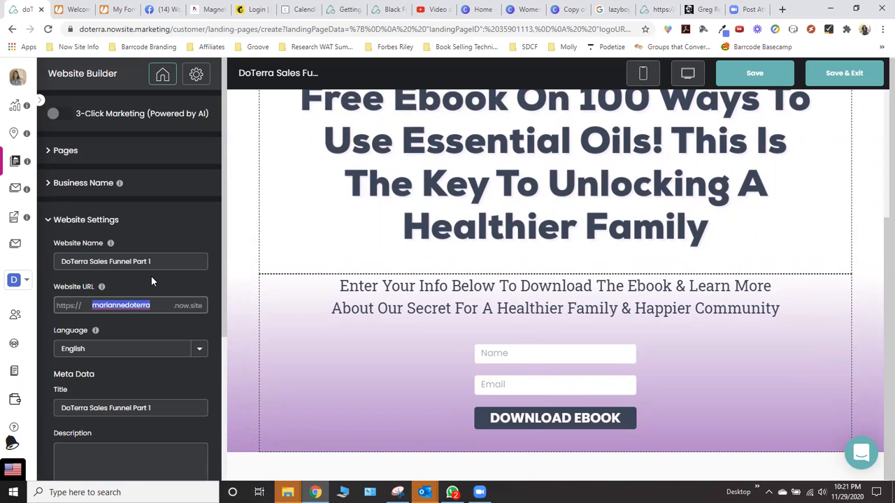
key("BackSpace")
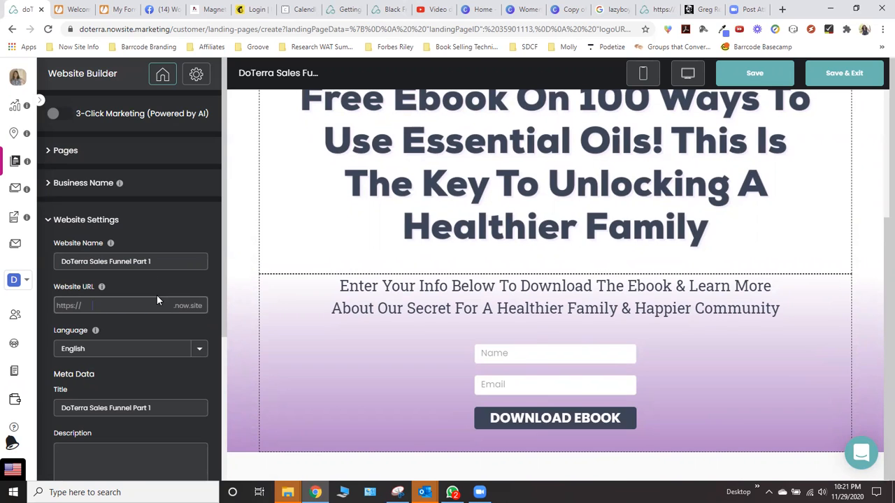
left_click_drag(172, 305, 202, 306)
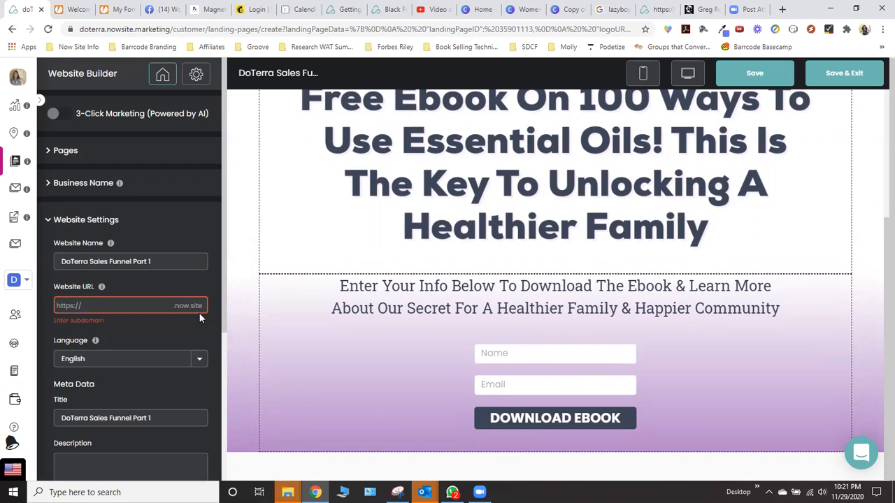
Examine the website's language and meta data settings, highlighting the meta title and checking the description and image options.
scroll(180, 324, "down", 3)
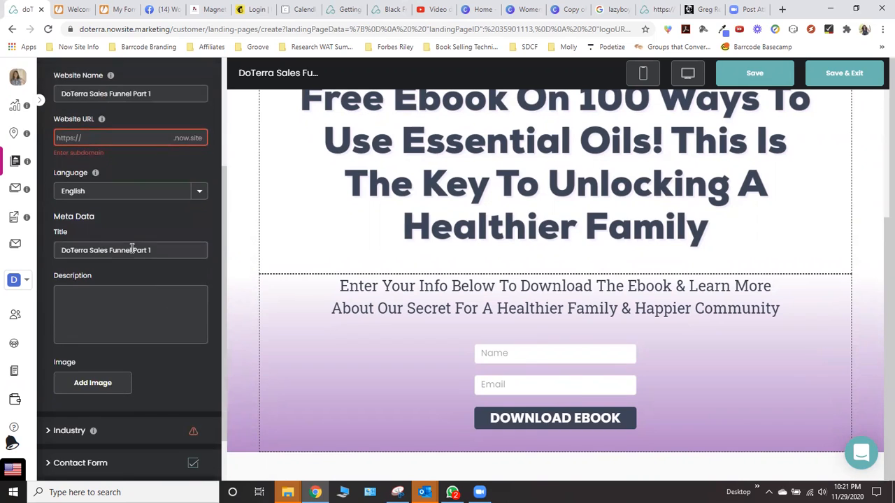
left_click_drag(166, 251, 23, 246)
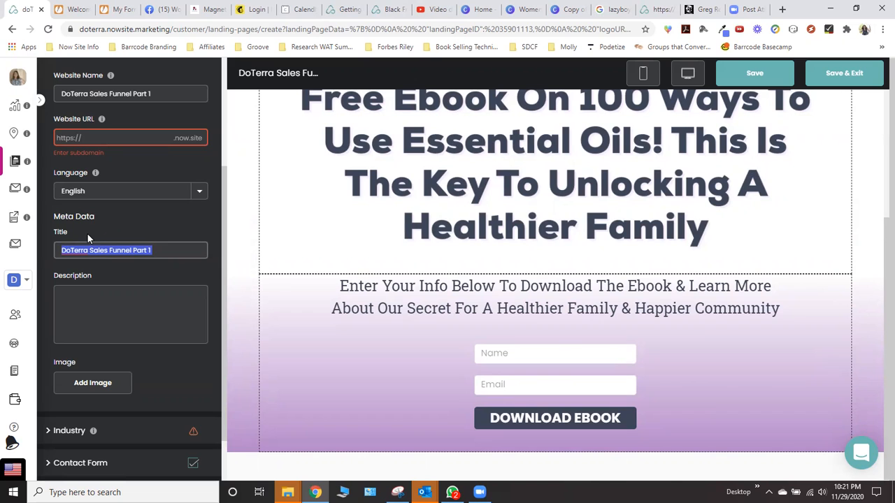
scroll(86, 306, "down", 1)
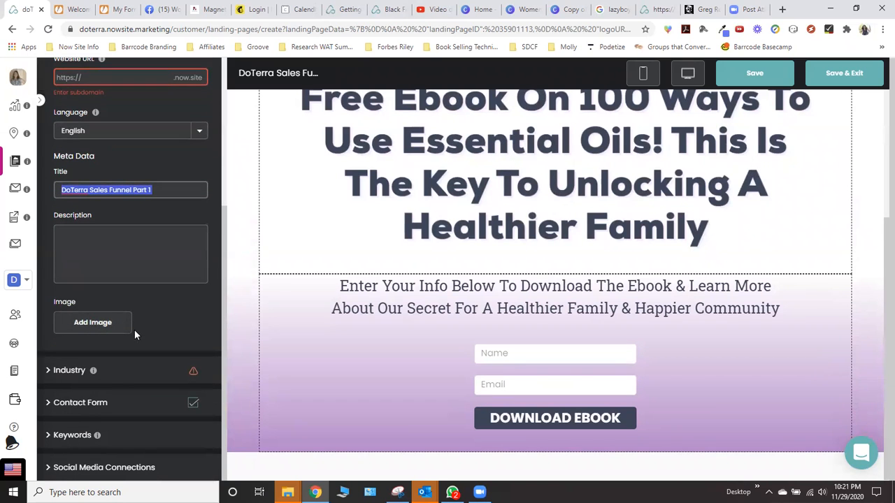
Set the website's industry category to Health & Wellness and its sub-category to Holistic Healing.
left_click(105, 377)
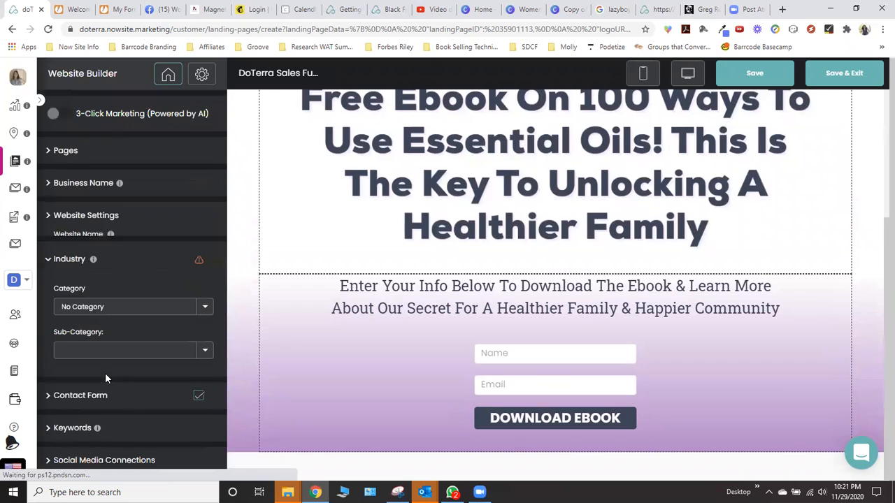
left_click(111, 301)
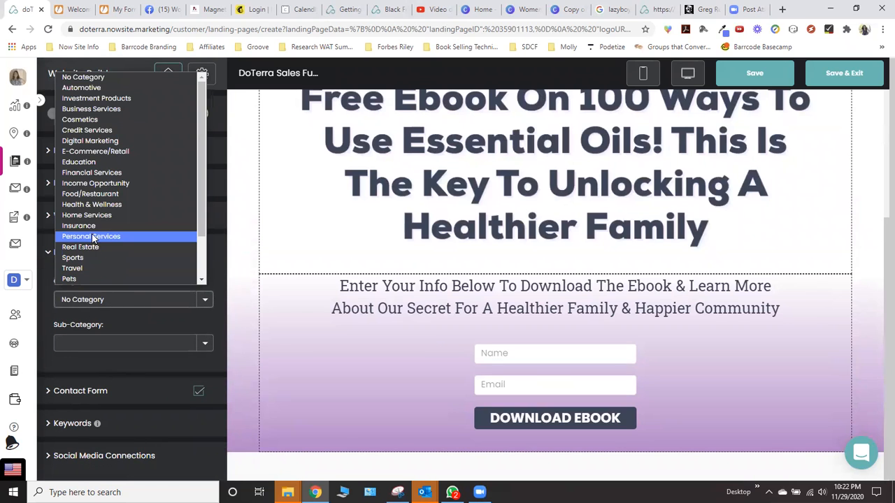
left_click(93, 208)
left_click(104, 342)
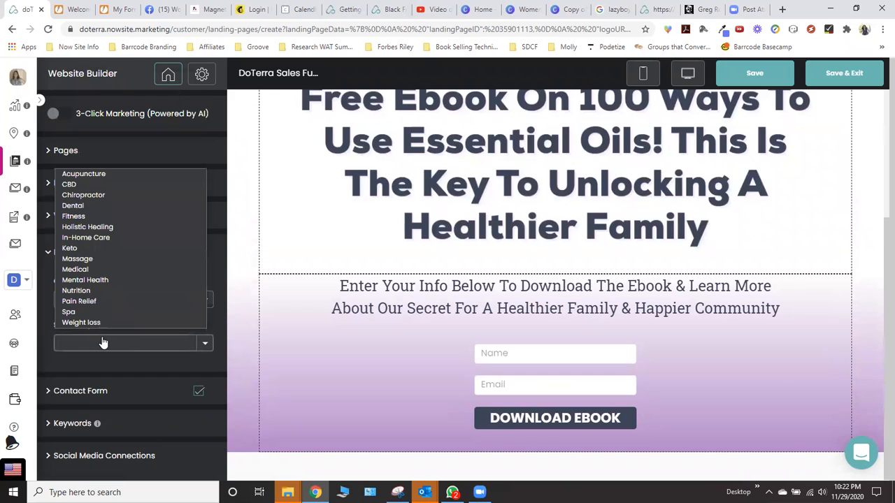
left_click(87, 227)
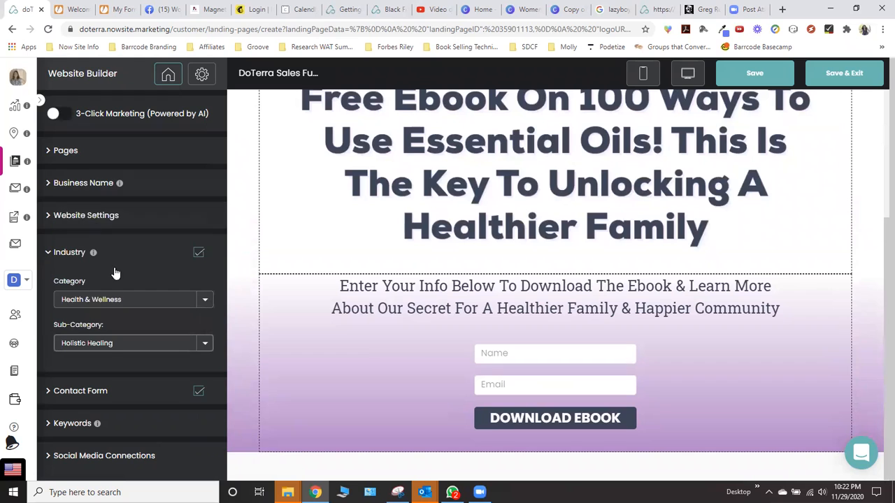
Add the audience keywords essential oils, health, healthy healing and healing to the website.
left_click(74, 425)
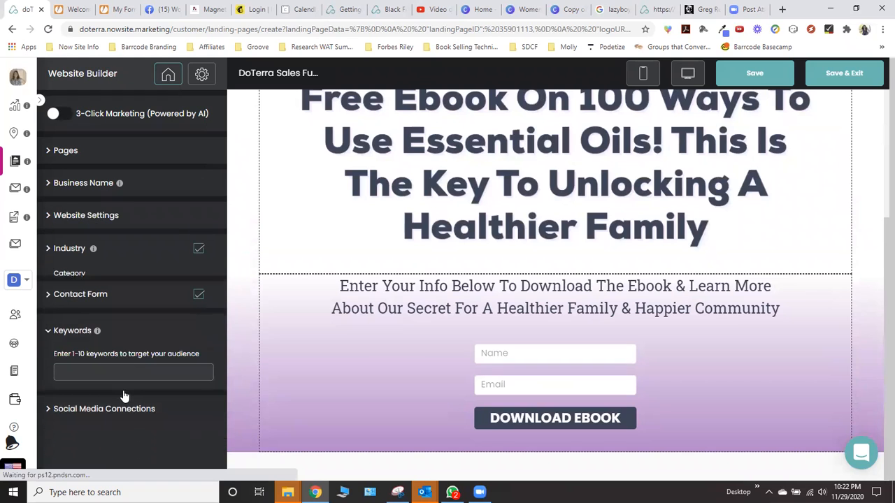
left_click(128, 356)
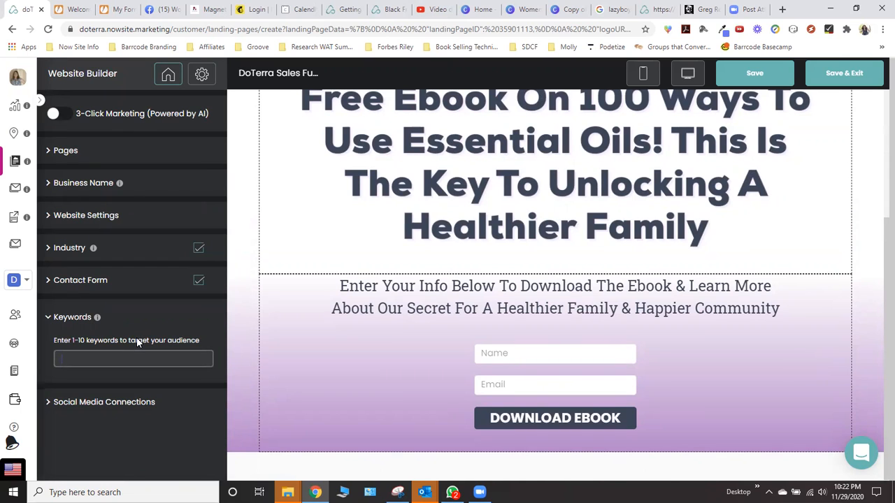
type("essential oils")
key("Return")
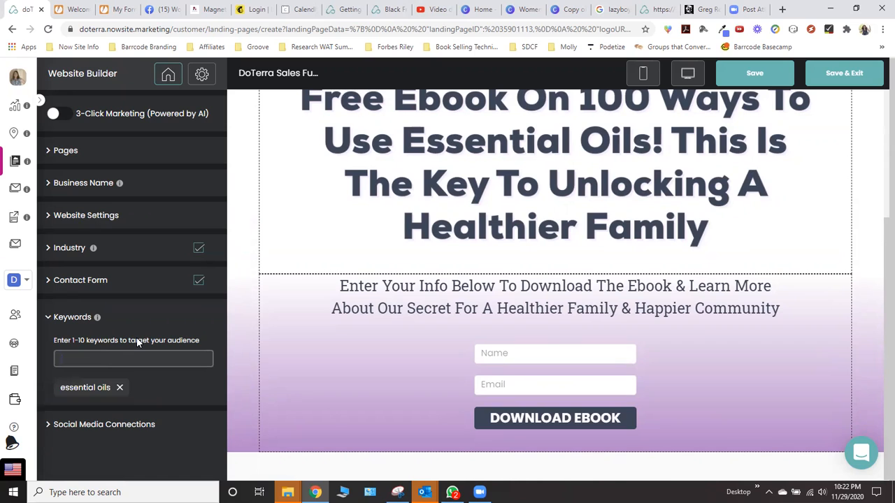
type("health")
key("Return")
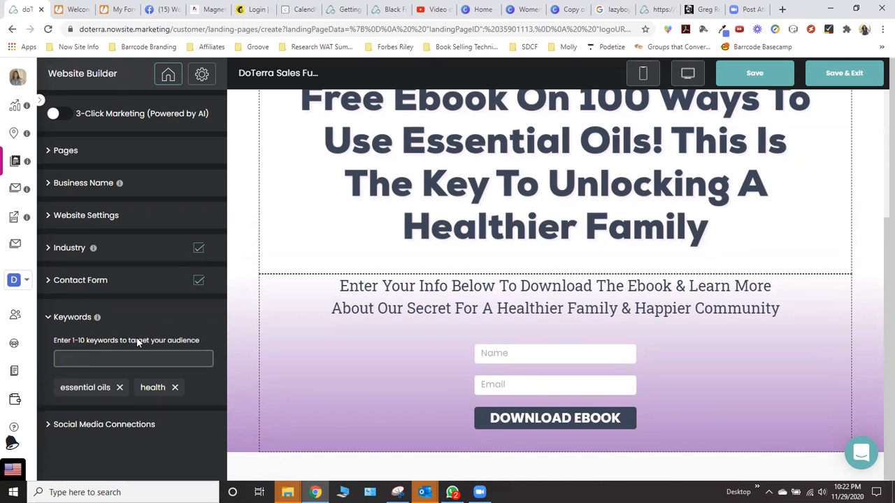
type("healthy healing")
key("Return")
type("healing")
key("Return")
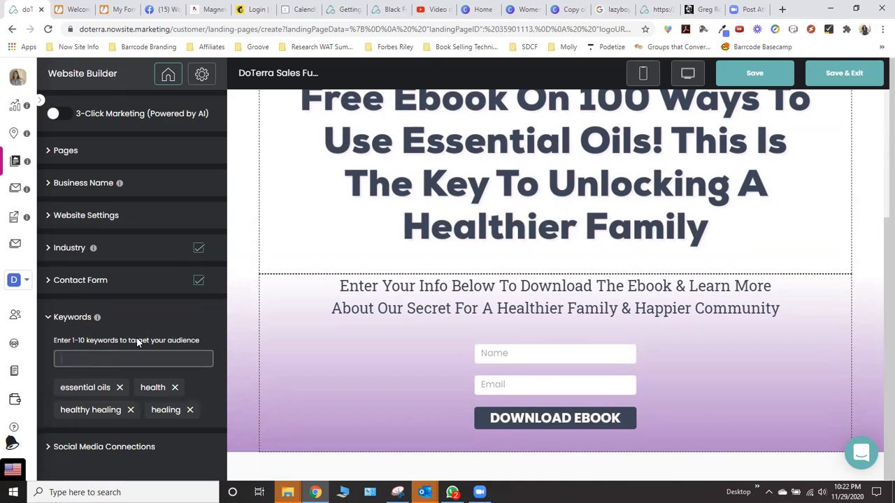
Remove all the sample keywords from the website's keyword list.
left_click(119, 389)
left_click(186, 388)
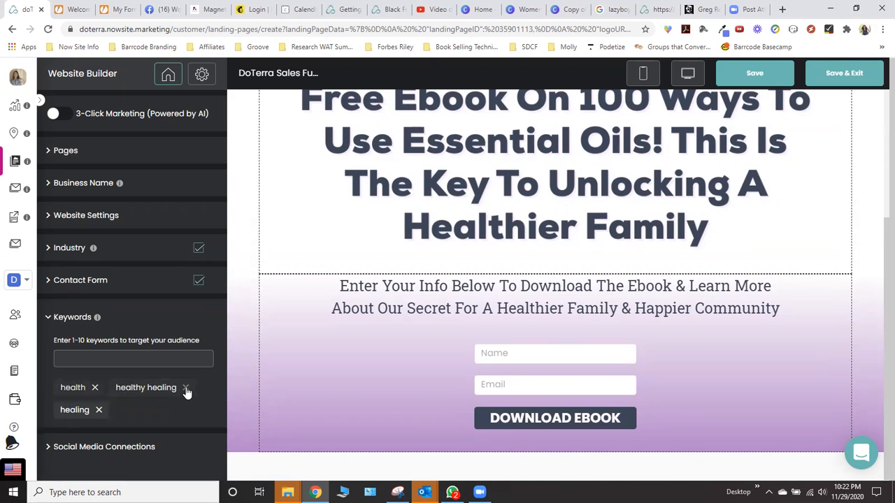
left_click(153, 389)
left_click(95, 388)
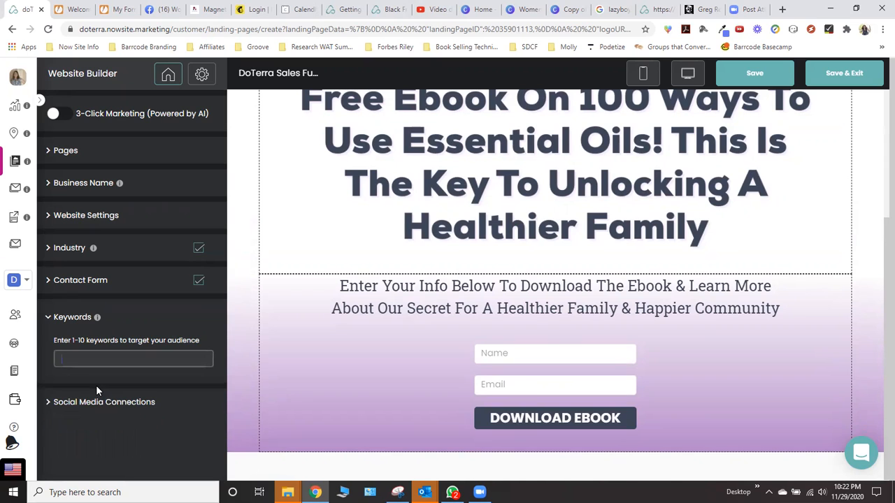
Check which Facebook pages the website can be posted to in its social media connections, and collapse that section without choosing one.
left_click(62, 320)
left_click(89, 345)
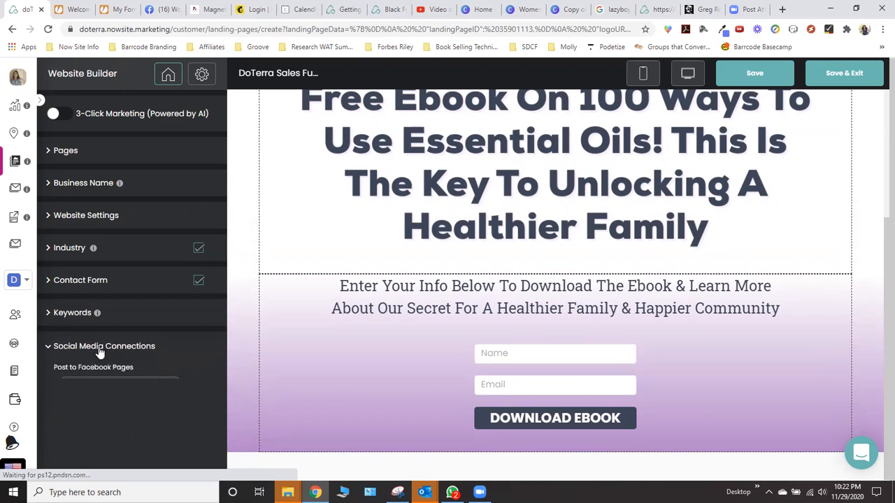
left_click(158, 393)
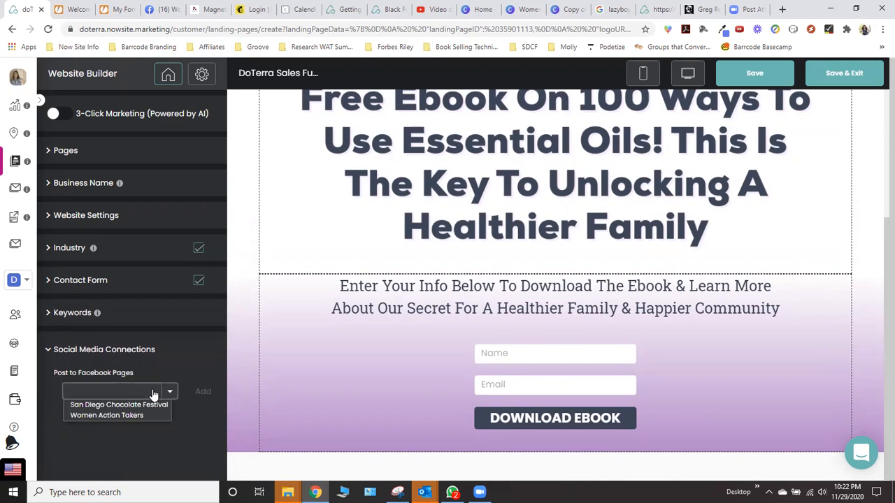
left_click(110, 394)
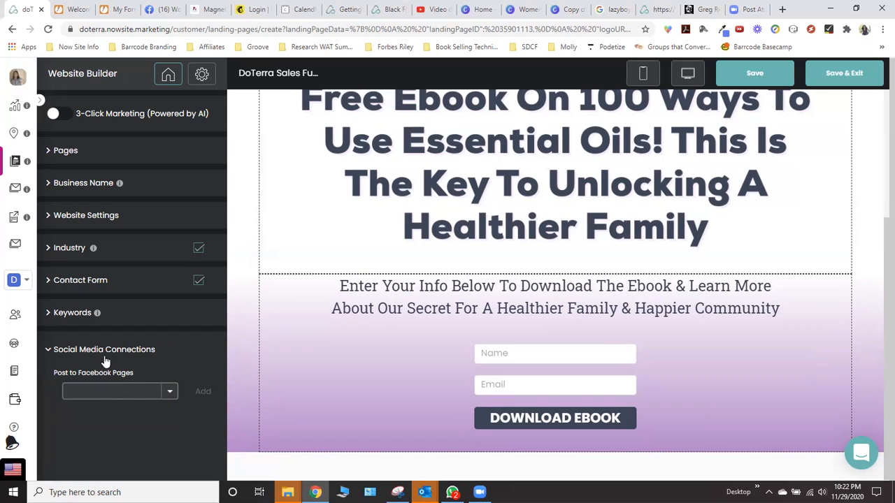
left_click(58, 353)
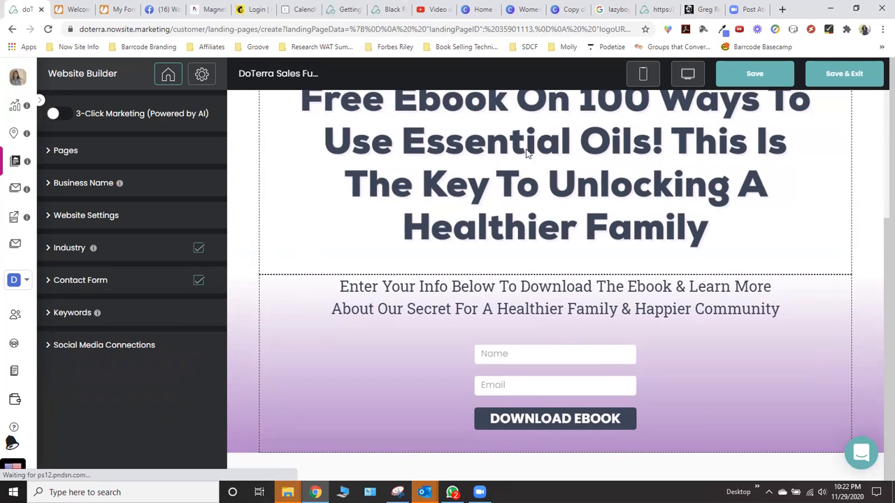
Try to save the website, and enter a website URL subdomain of test12345 followed by the owner's first name.
left_click(733, 81)
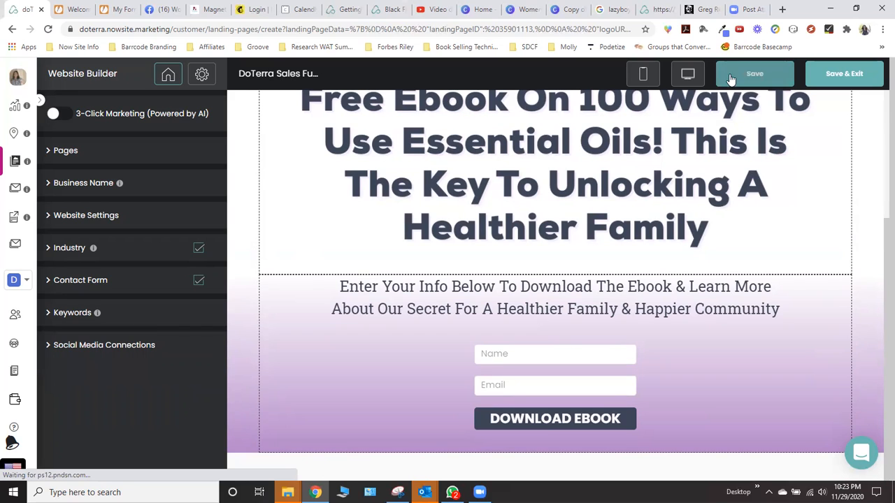
left_click(112, 221)
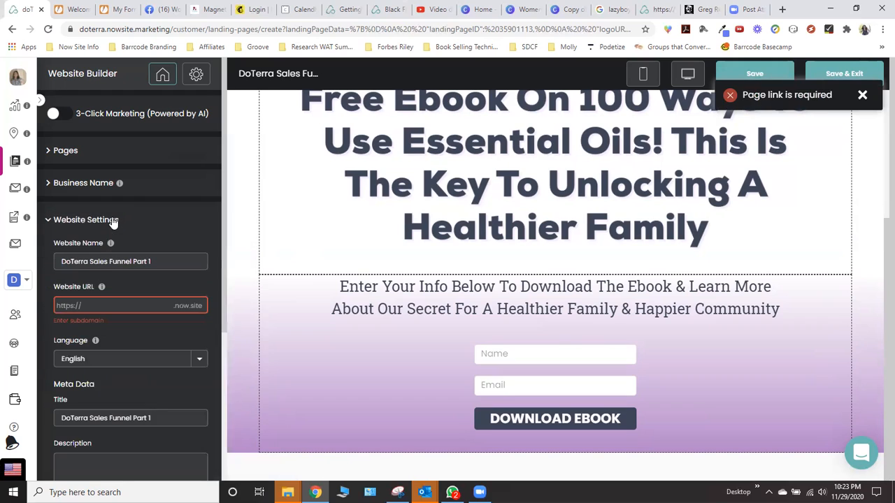
left_click(90, 306)
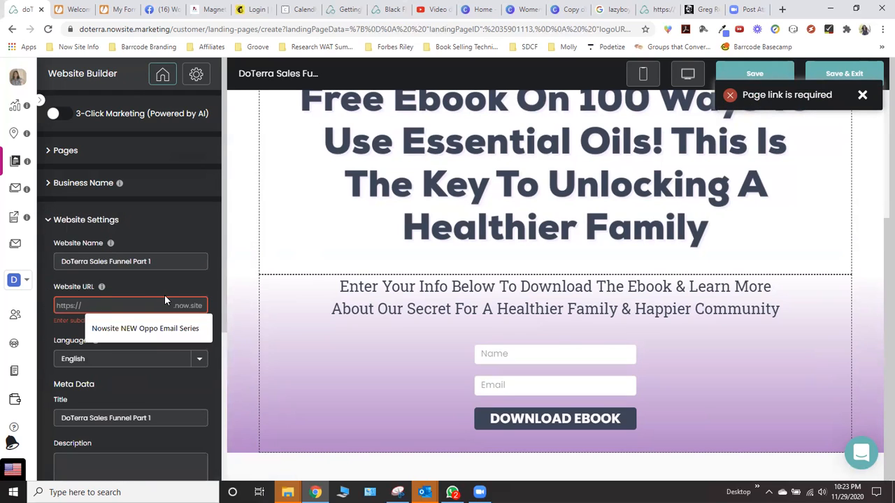
type("test")
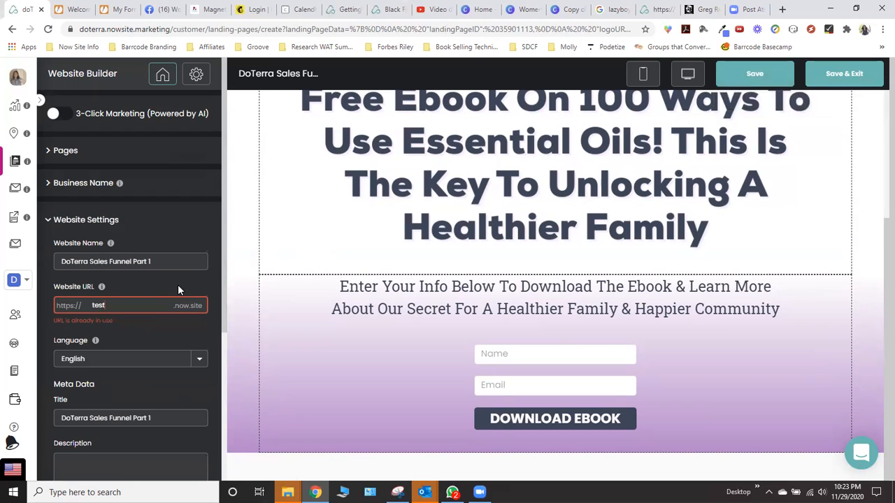
type("12345")
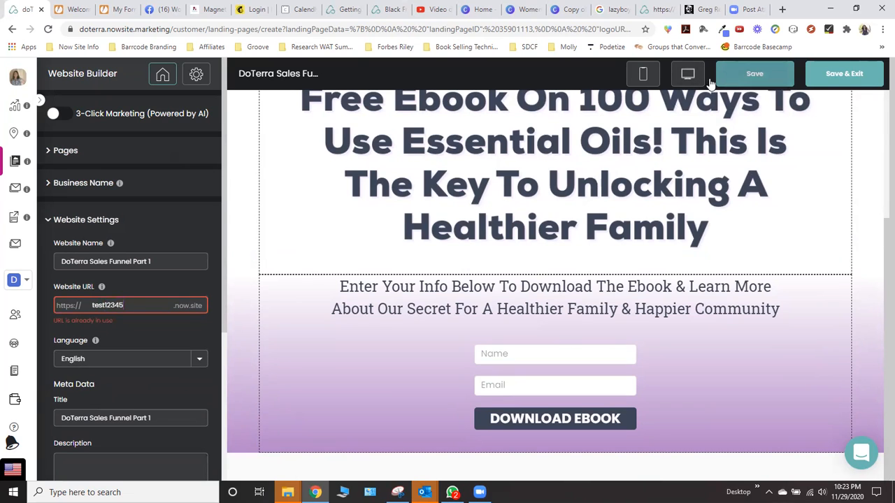
type("lynda")
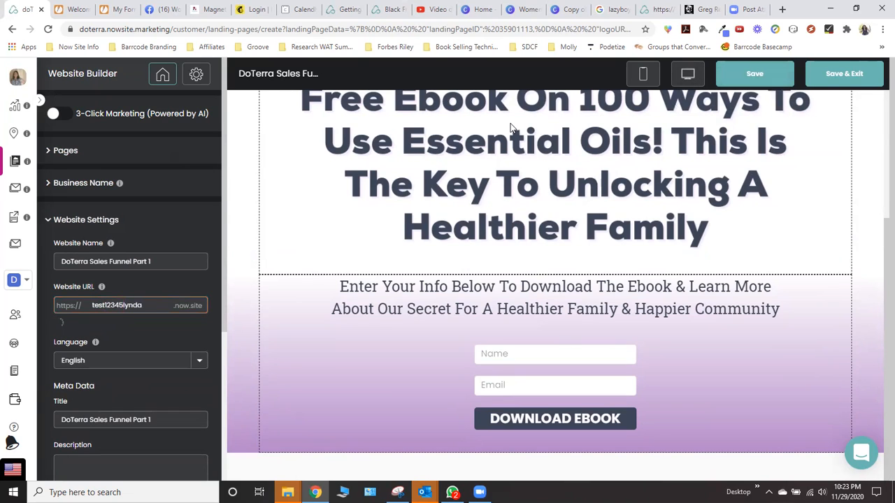
Shorten the website URL subdomain to test1 followed by the owner's first name, and save the website.
left_click(127, 305)
key("BackSpace")
key("BackSpace")
key("BackSpace")
key("BackSpace")
key("BackSpace")
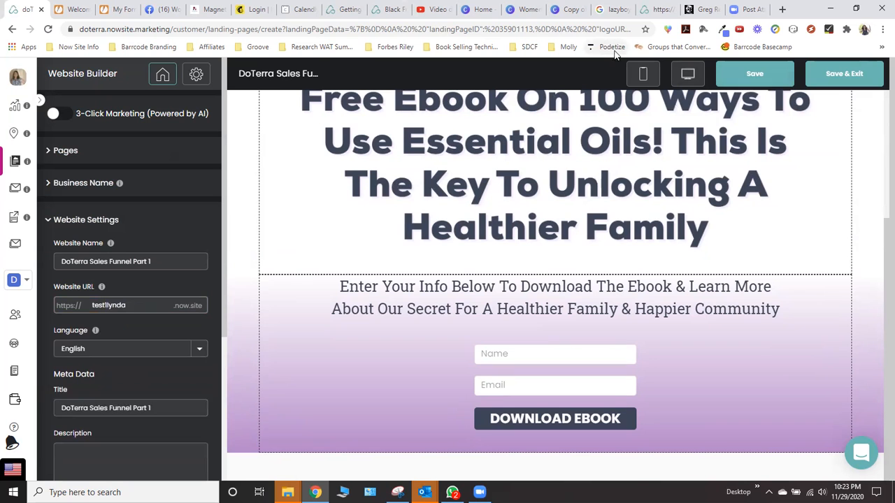
left_click(726, 81)
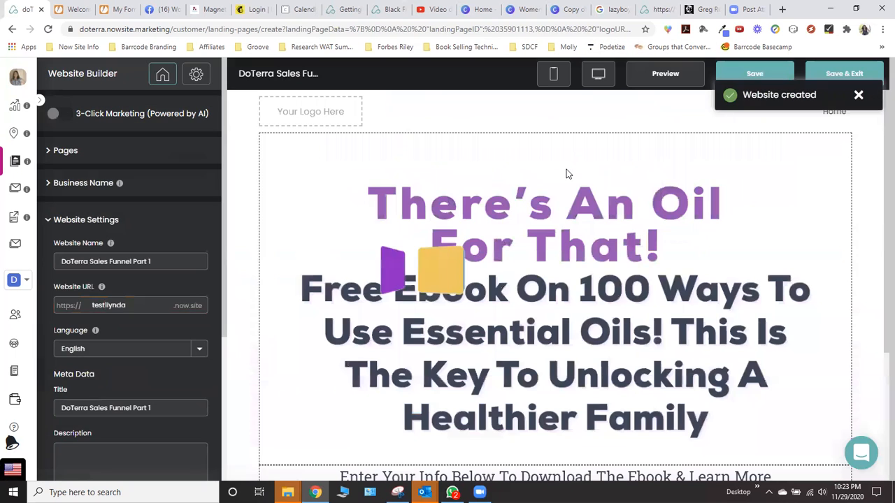
Preview the sales funnel site and enter the contact's full name in its ebook opt-in form.
left_click(672, 74)
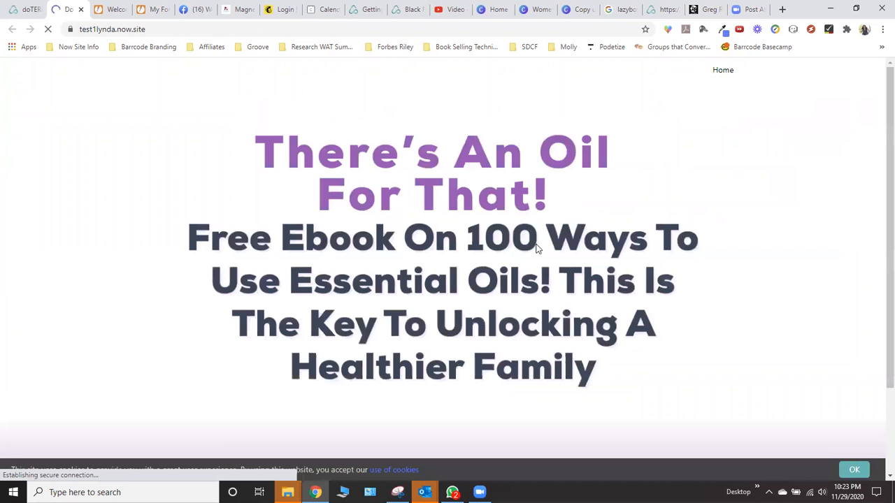
scroll(752, 233, "down", 2)
left_click(410, 384)
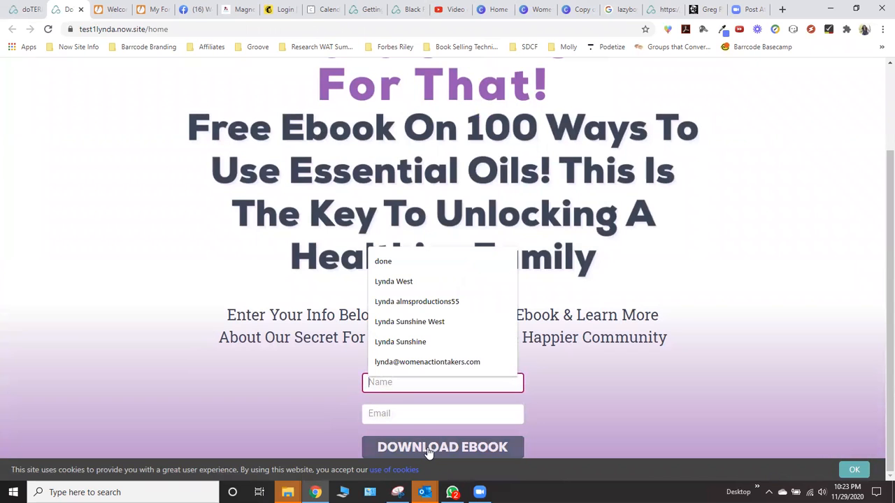
left_click(420, 362)
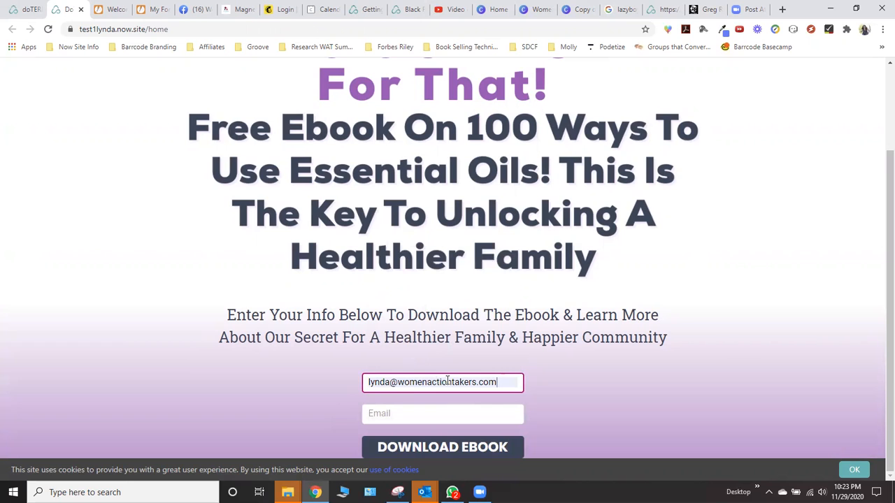
key("ctrl+a")
type("Lynda ")
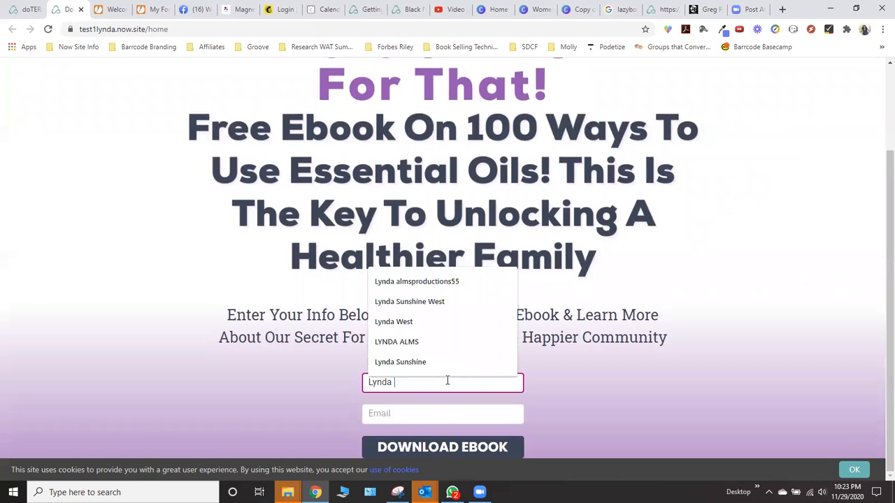
type("Sunshine west")
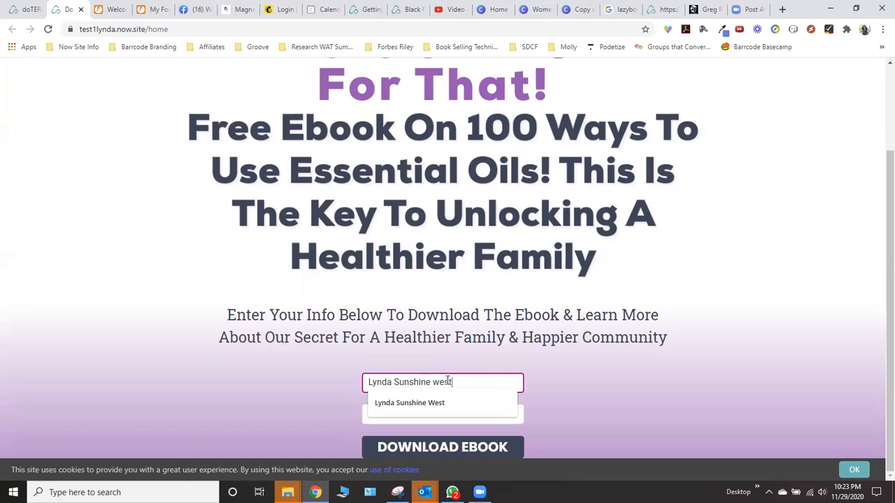
key("BackSpace")
key("BackSpace")
type("West")
Fill in the contact's e-mail on the opt-in form and submit it to download the ebook.
key("Tab")
type("lynda")
key("Down")
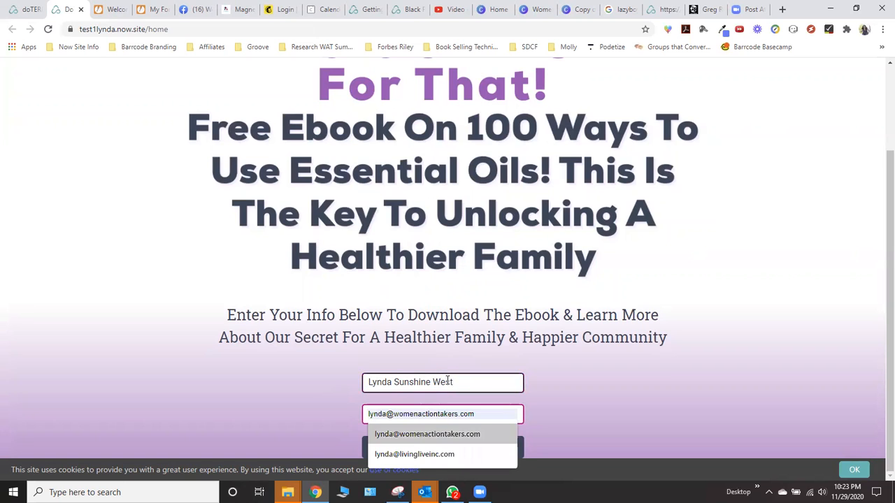
key("Return")
left_click(446, 451)
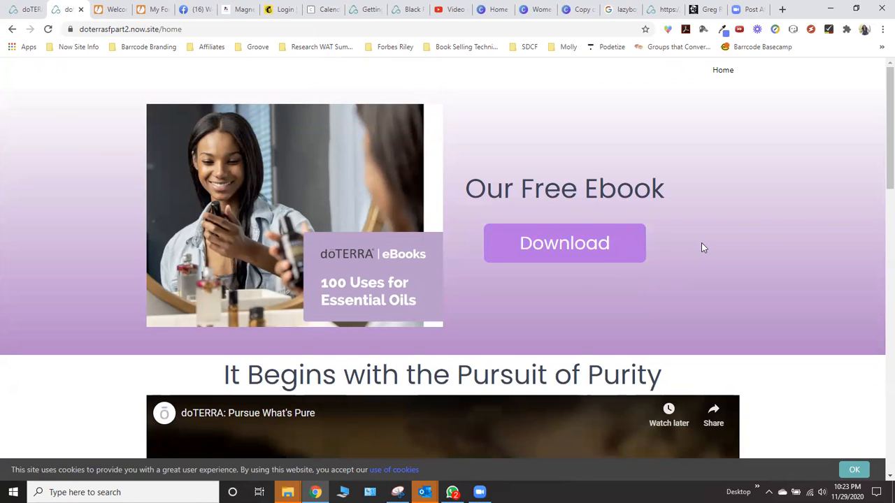
Look through the funnel's second page from the ebook download to the closing slider, and close the preview.
scroll(702, 245, "down", 3)
scroll(731, 250, "down", 10)
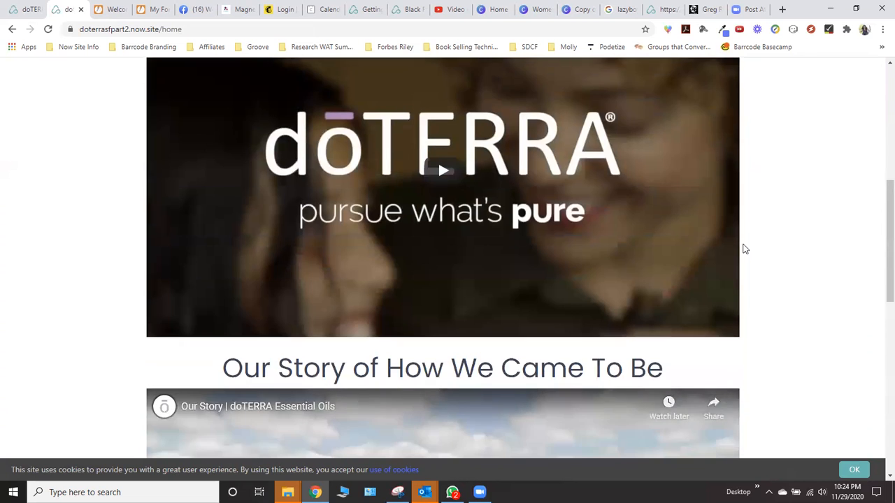
scroll(743, 248, "down", 4)
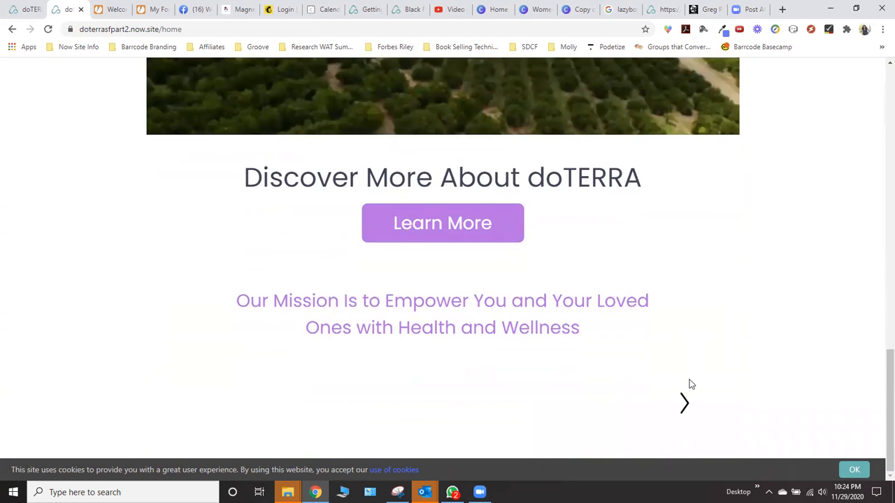
left_click(686, 409)
left_click(203, 403)
scroll(740, 289, "up", 4)
scroll(740, 289, "up", 10)
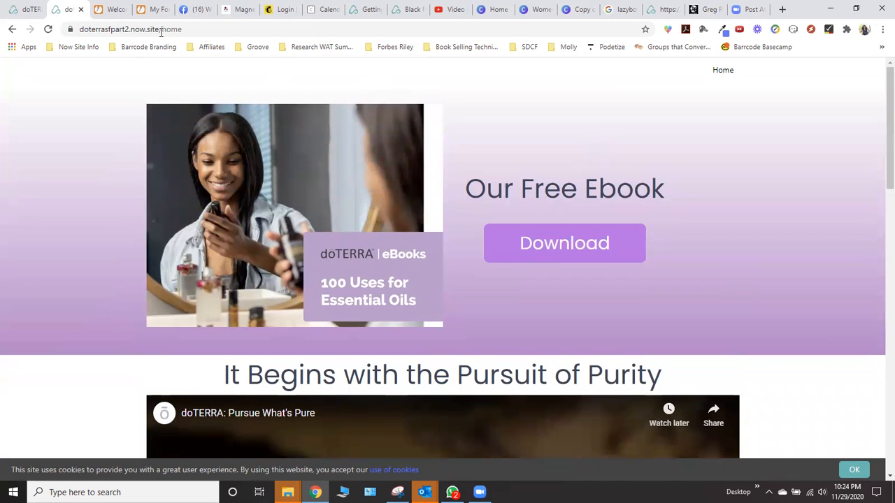
left_click(80, 9)
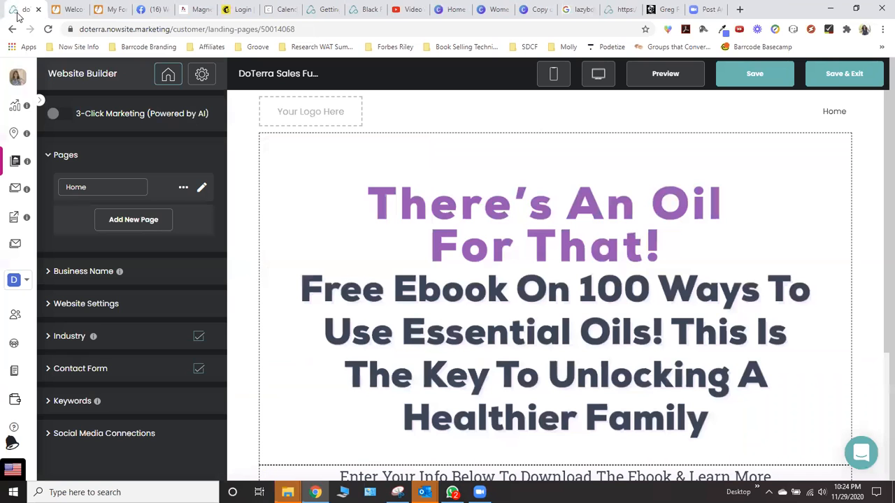
Save the DoTerra sales funnel website again.
scroll(327, 239, "down", 3)
scroll(327, 239, "up", 3)
left_click(755, 73)
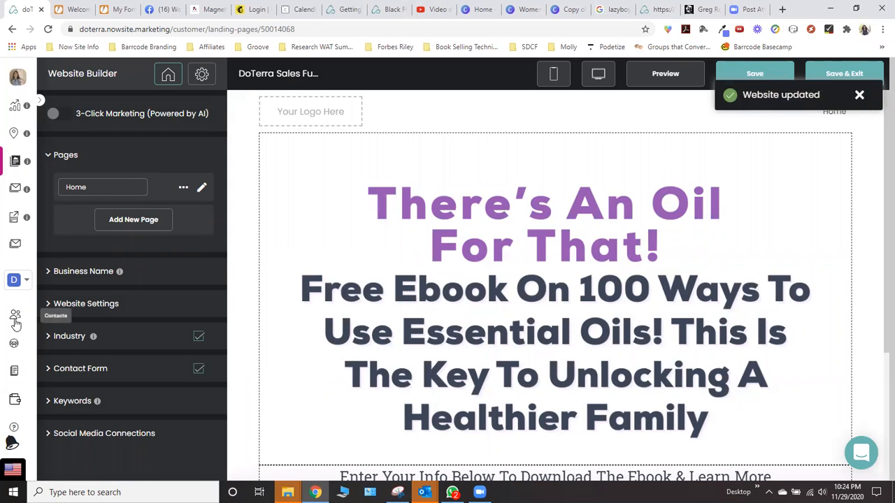
Open the DoTerra Done-4-You team content and review its sales funnel, company videos, ebooks and social media sections.
left_click(40, 100)
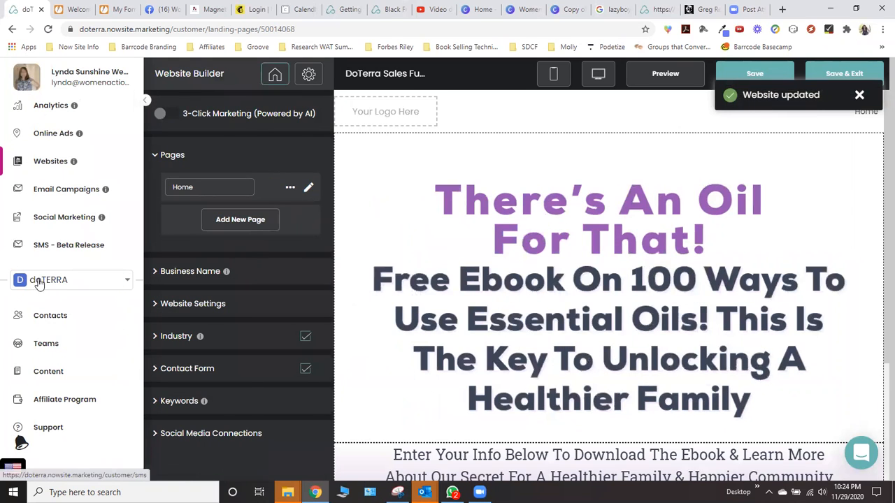
left_click(50, 377)
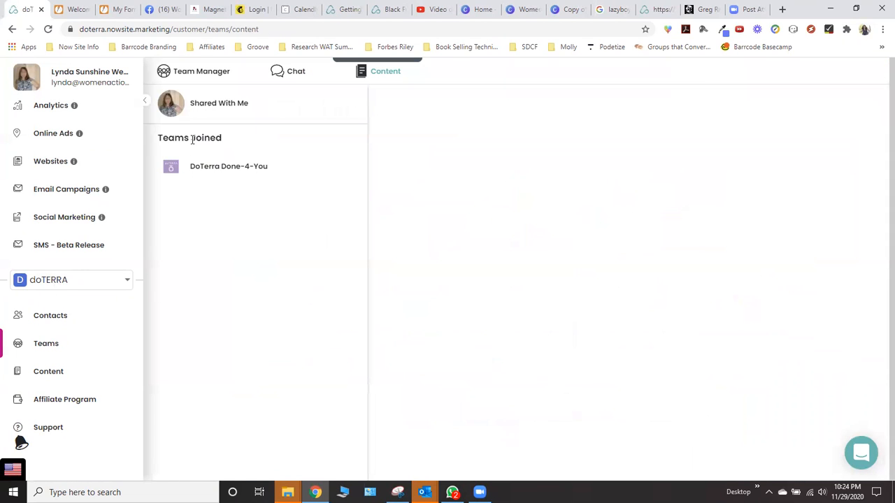
left_click(265, 169)
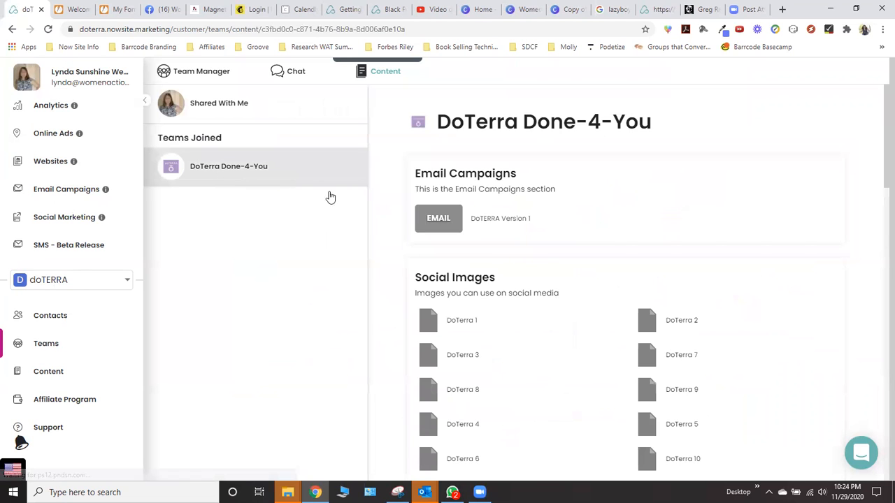
scroll(524, 260, "down", 15)
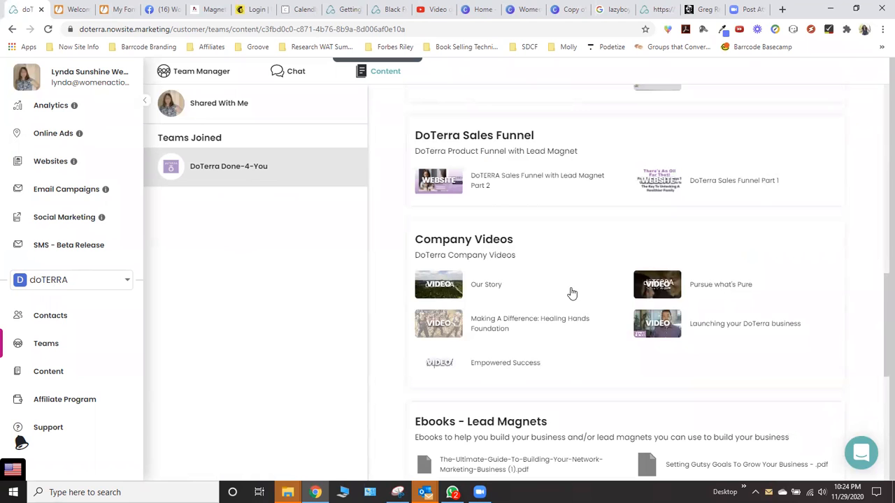
scroll(529, 343, "down", 3)
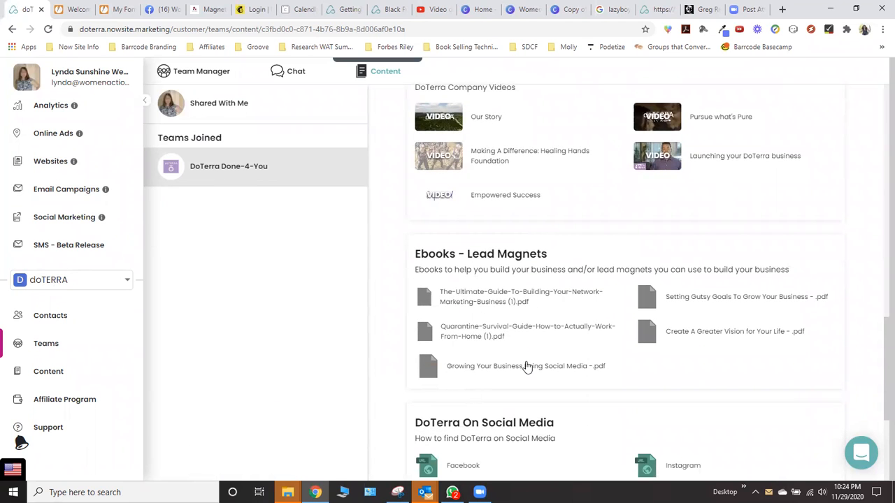
scroll(621, 336, "down", 3)
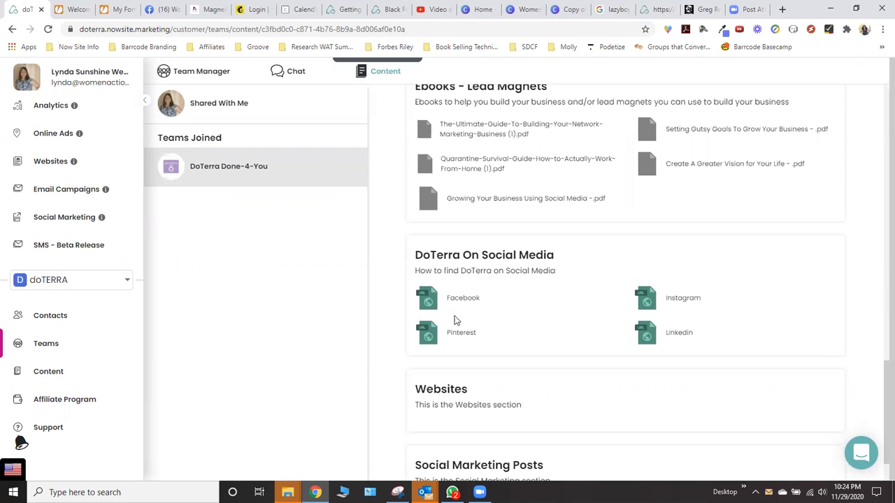
scroll(507, 320, "down", 1)
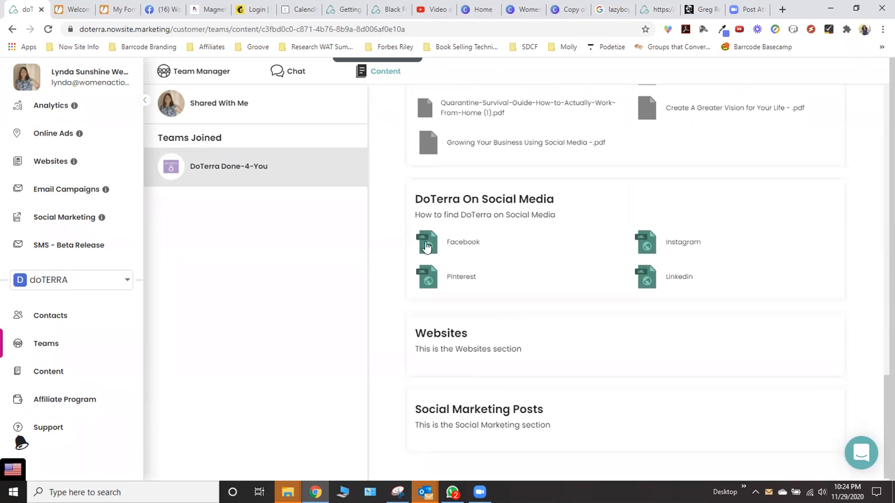
View DoTerra's shared Facebook link and copy its LinkedIn link from the social media section.
left_click(428, 246)
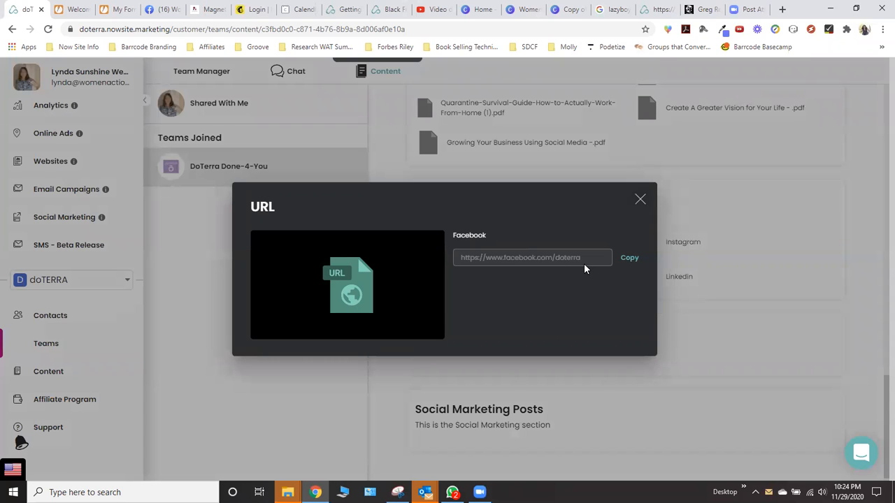
left_click(640, 201)
left_click(676, 280)
left_click(630, 260)
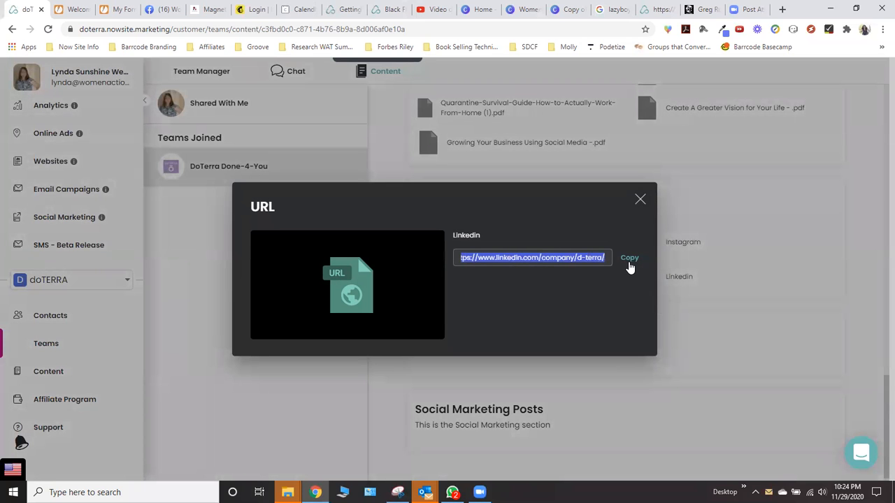
left_click(641, 201)
Download the lead magnet ebook Create A Greater Vision for Your Life and copy its file link.
scroll(714, 247, "up", 2)
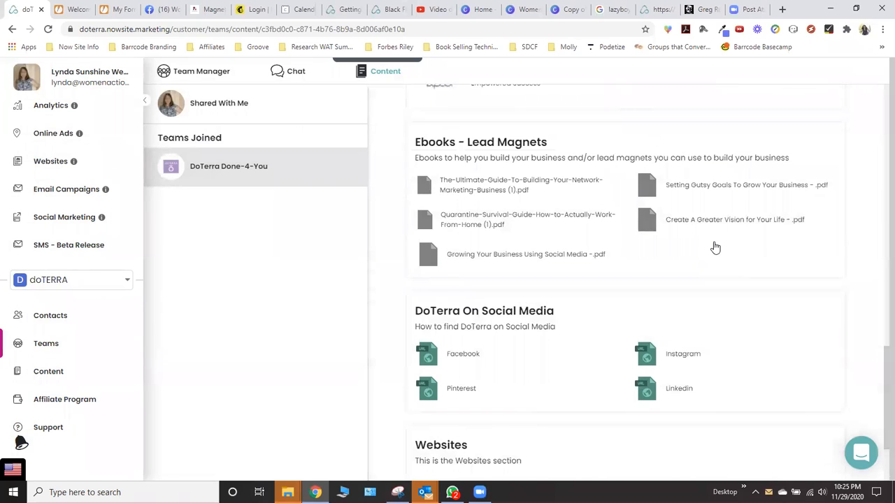
left_click(646, 226)
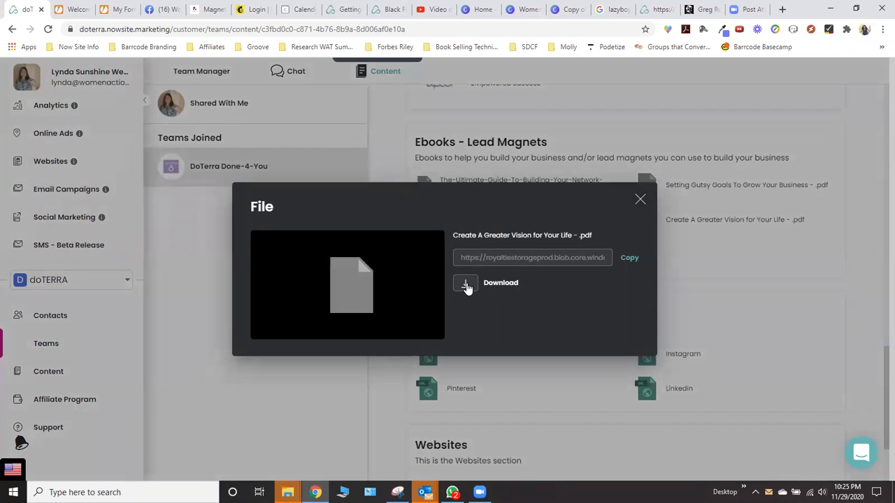
left_click(466, 285)
left_click(639, 184)
Load the ebook's copied file link in a new browser tab, and open the downloaded Create A Greater Vision PDF.
left_click(783, 10)
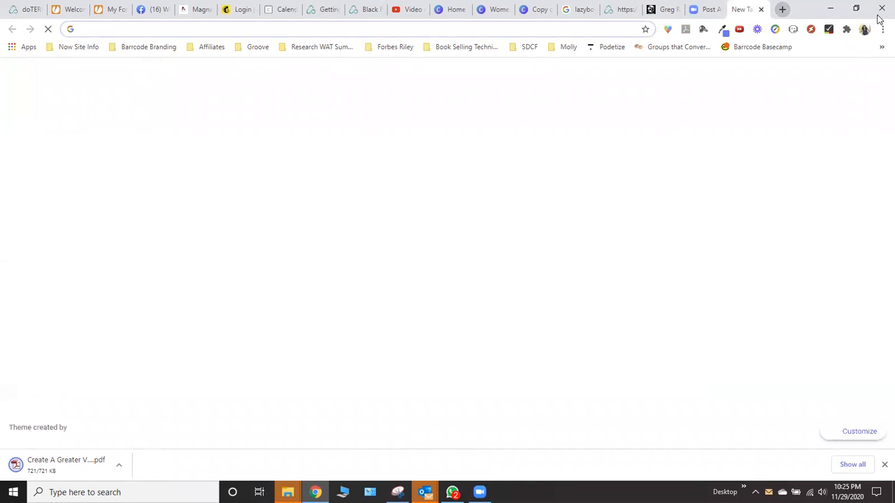
key("ctrl+v")
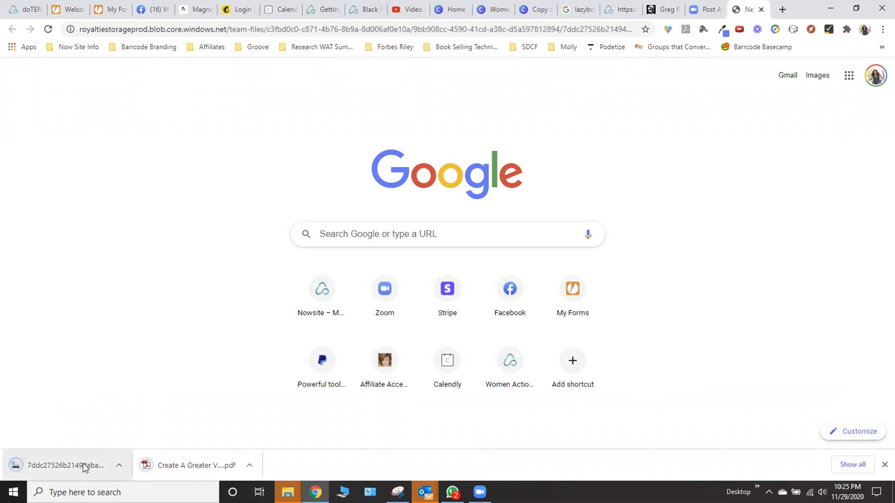
left_click(186, 467)
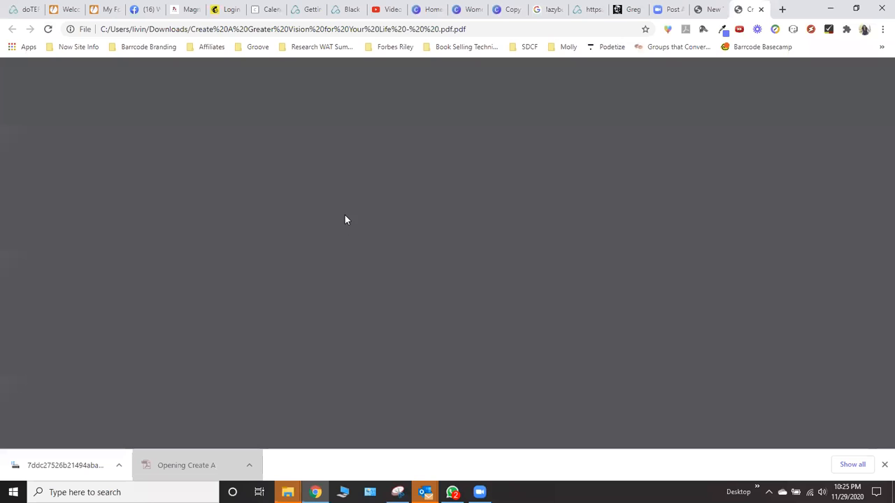
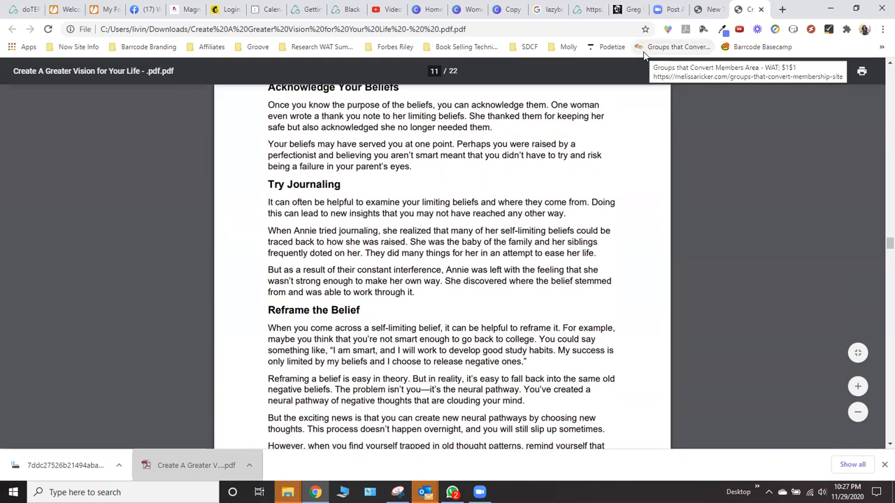
Close the ebook PDF and leftover tabs, then return to the DoTerra Done-4-You content and review its ebooks, company videos and funnels.
left_click(762, 10)
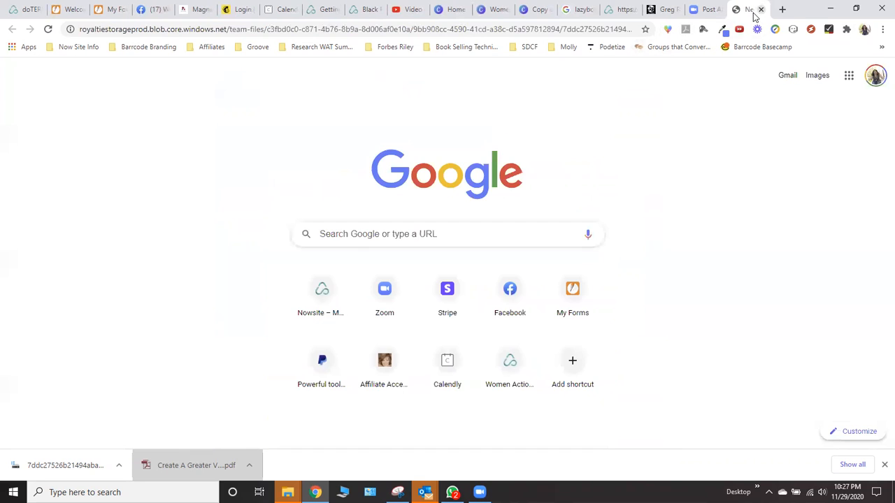
left_click(764, 11)
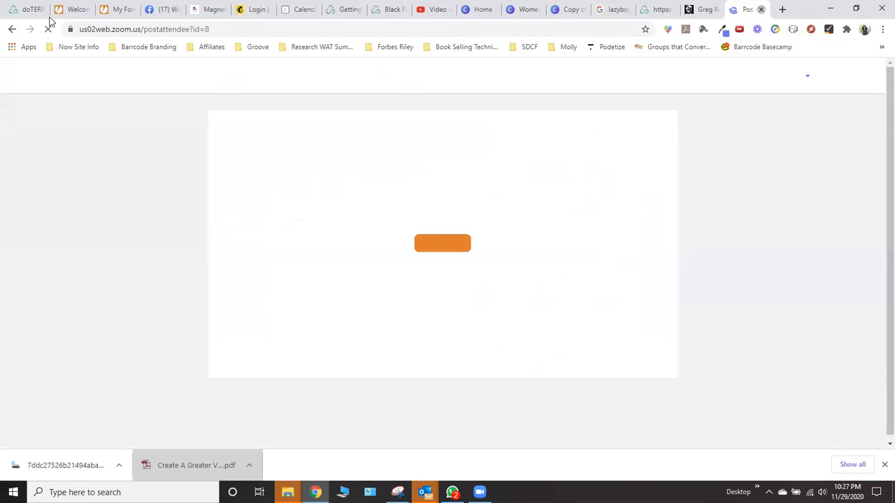
left_click(21, 11)
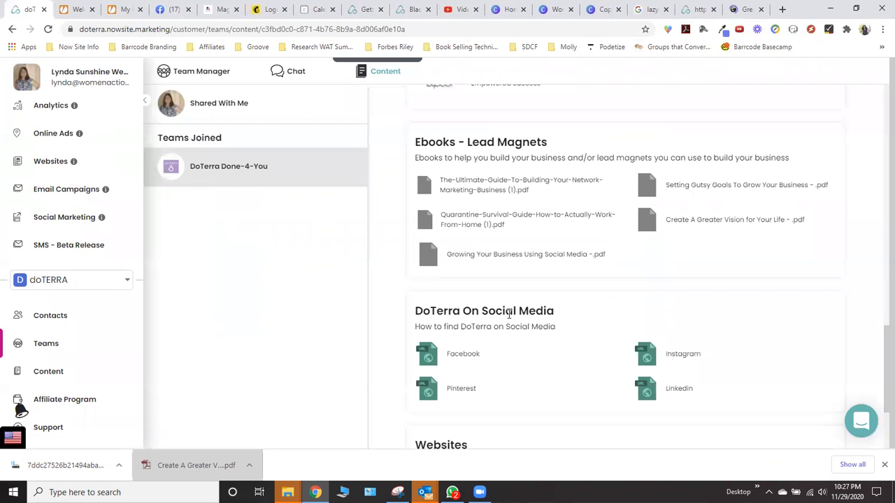
scroll(511, 314, "up", 2)
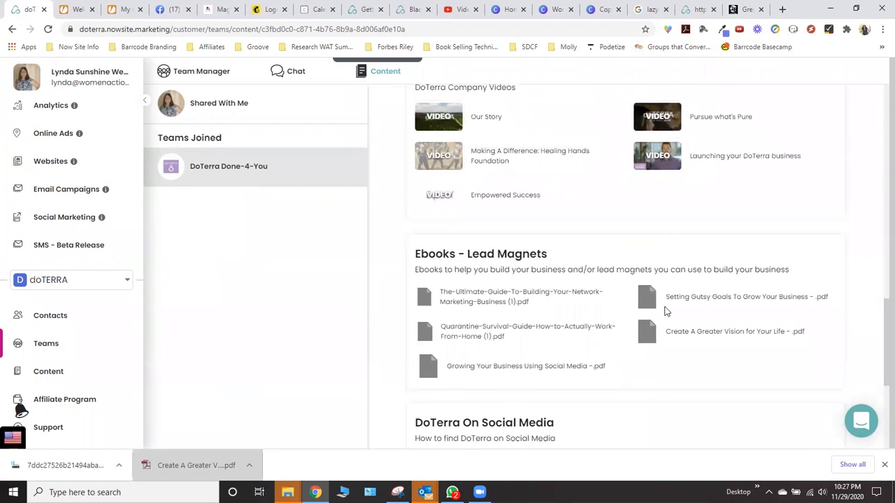
scroll(649, 297, "up", 2)
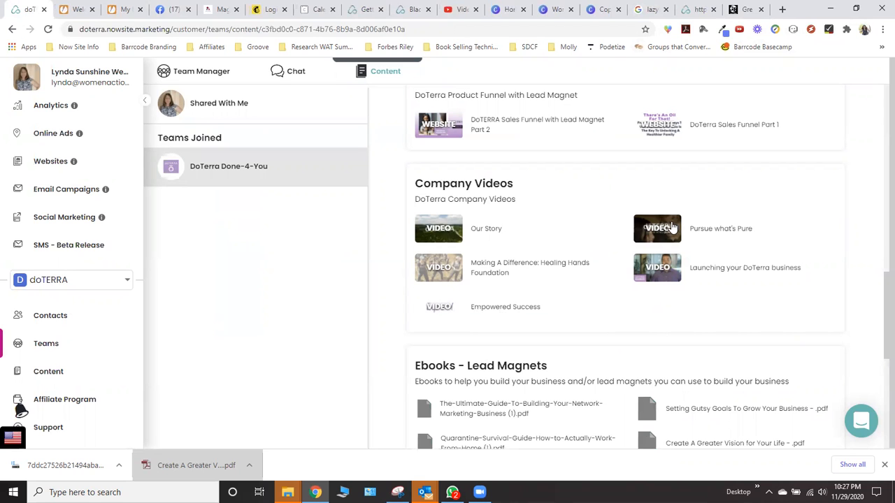
scroll(701, 253, "up", 3)
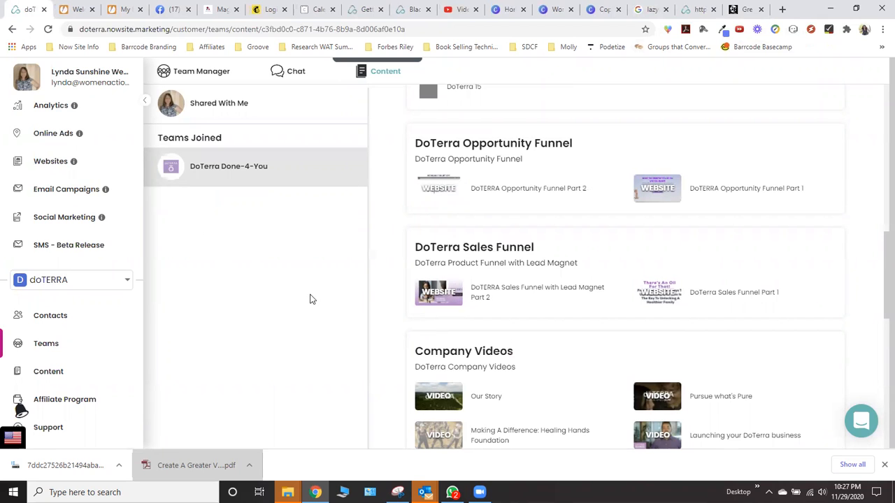
Open the DoTerra Sales Funnel Part 1 website for editing from the Websites list.
left_click(52, 164)
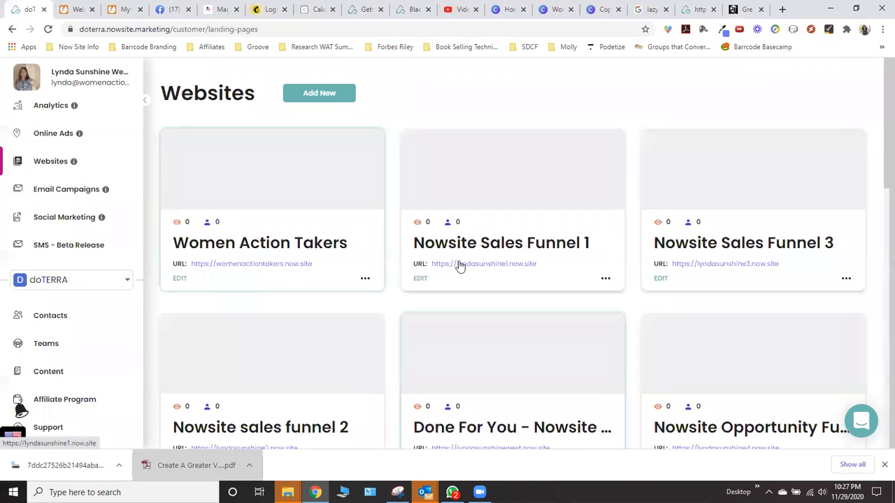
scroll(460, 266, "down", 10)
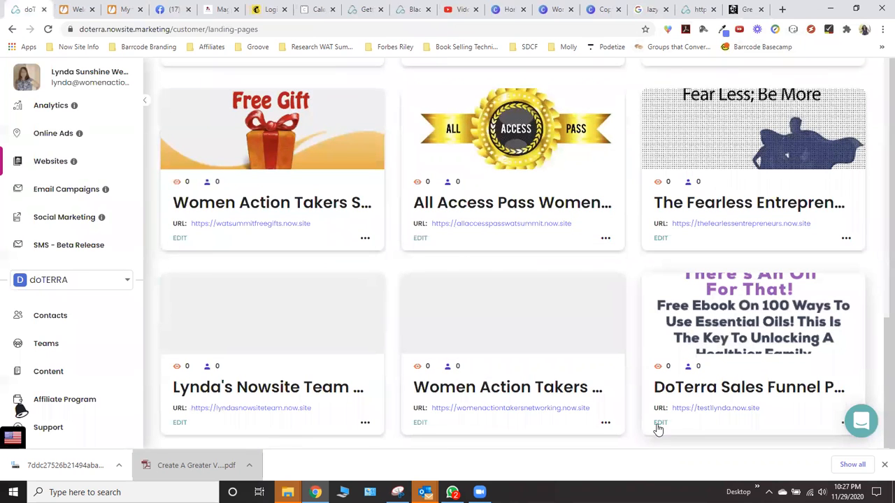
left_click(660, 424)
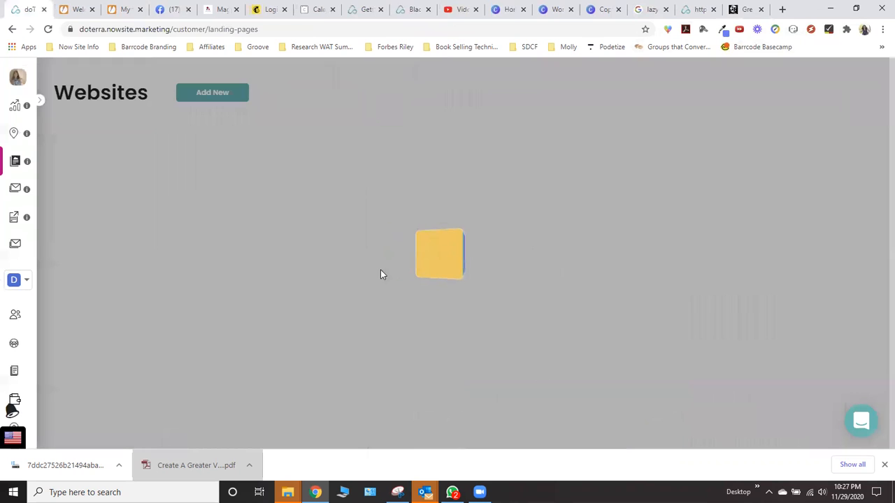
Examine the funnel's landing page from the There's An Oil For That! headline down to the ebook download form.
scroll(511, 259, "down", 3)
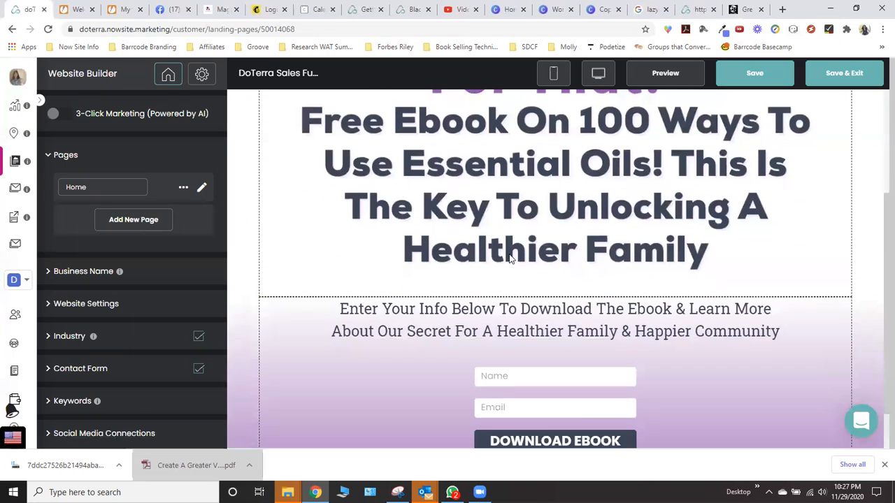
scroll(673, 336, "down", 1)
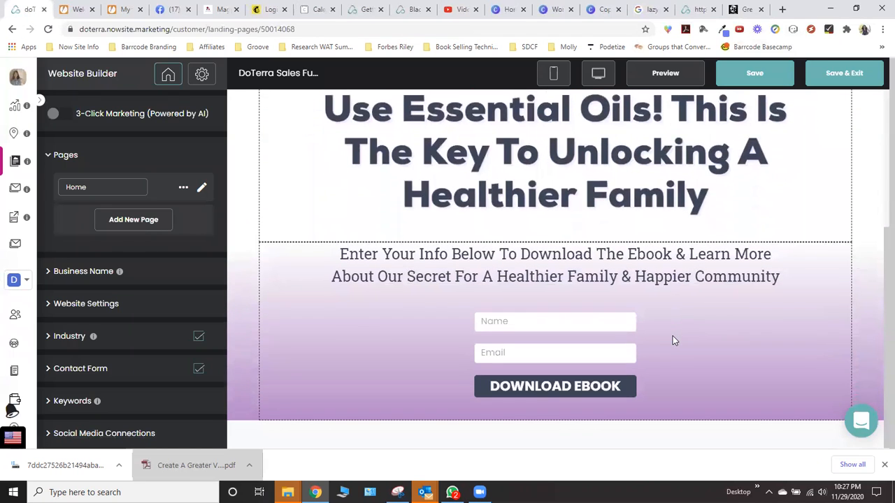
scroll(673, 335, "up", 4)
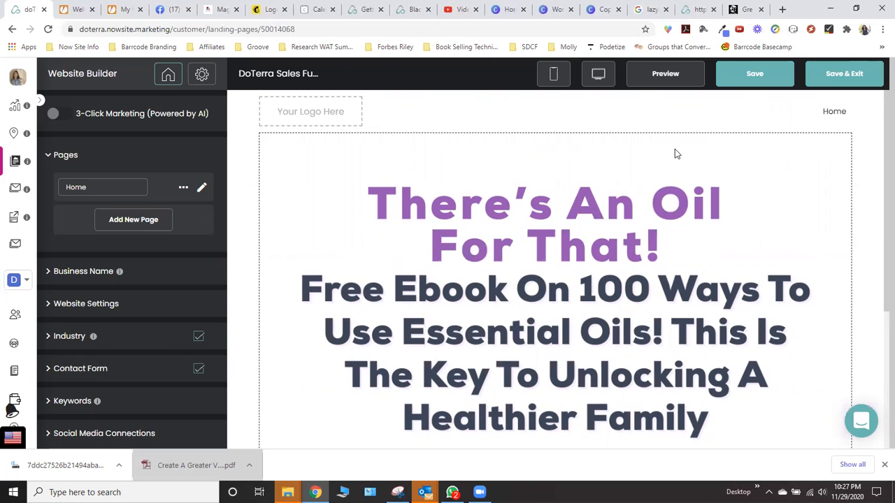
scroll(550, 204, "down", 3)
scroll(550, 204, "up", 3)
scroll(549, 204, "down", 3)
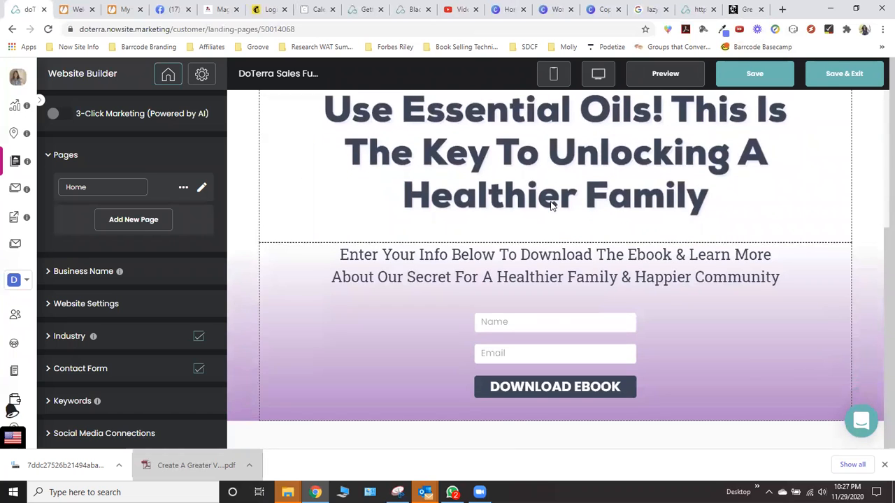
scroll(550, 204, "up", 3)
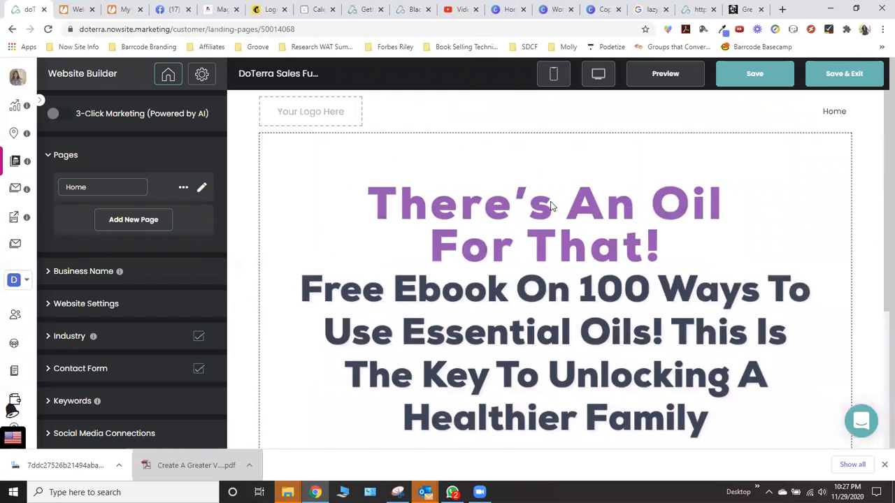
scroll(549, 204, "down", 3)
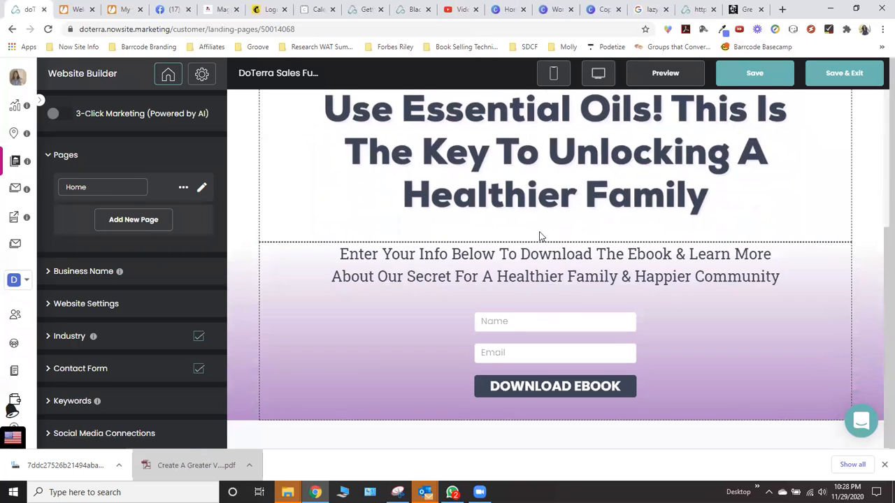
scroll(539, 232, "up", 3)
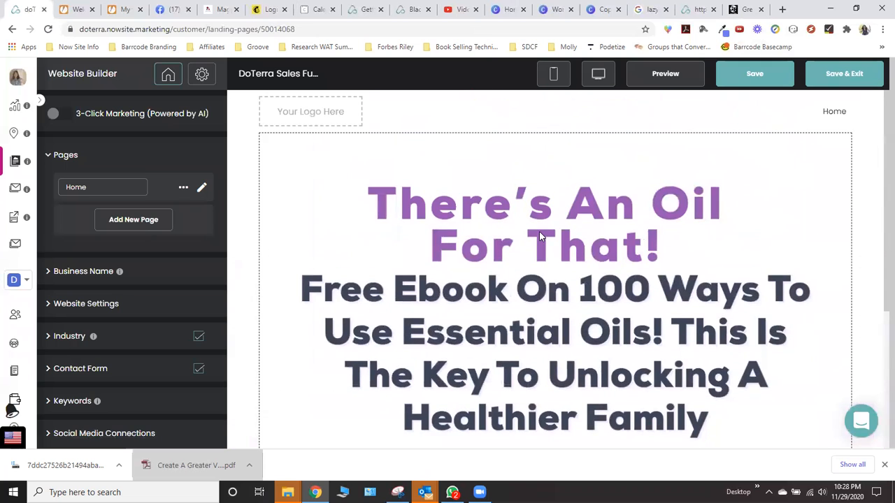
Review the funnel's business name and website settings, including its URL, language and metadata, alongside the landing page.
left_click(82, 277)
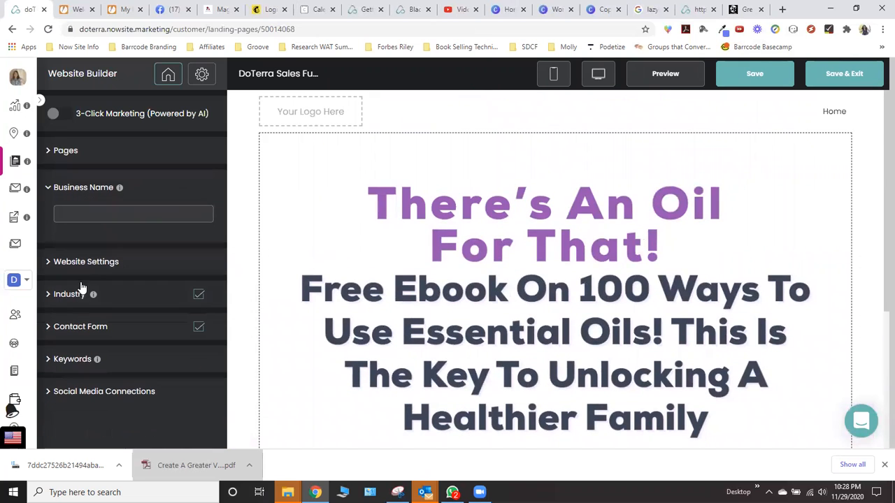
left_click(81, 266)
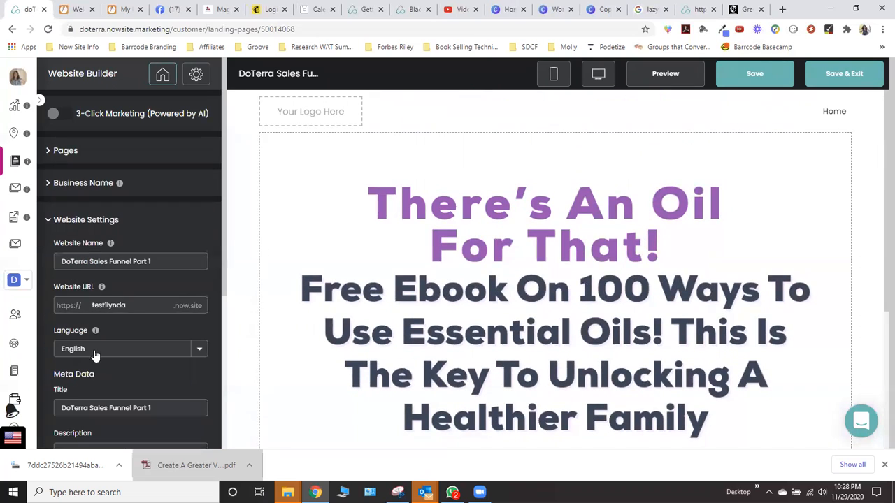
scroll(106, 387, "down", 4)
scroll(362, 271, "down", 3)
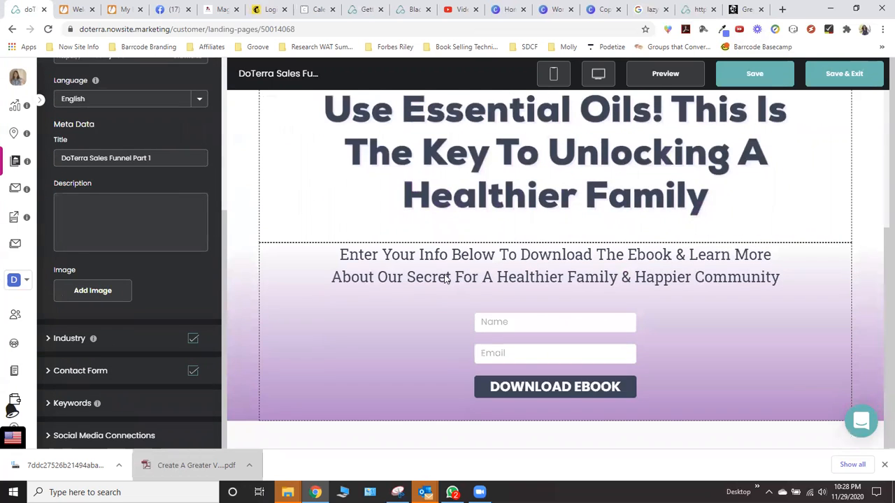
scroll(444, 279, "up", 3)
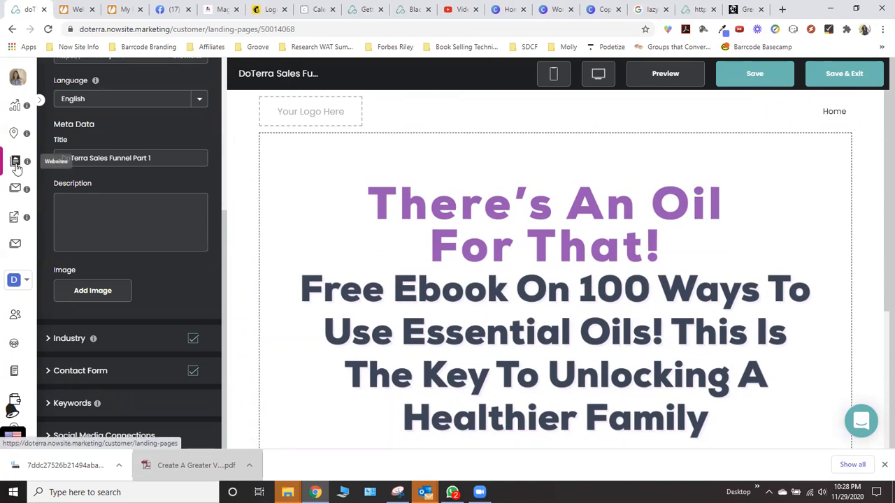
Leave the website builder for Social Marketing and review the suggested post for Women Action Takers.
left_click(41, 104)
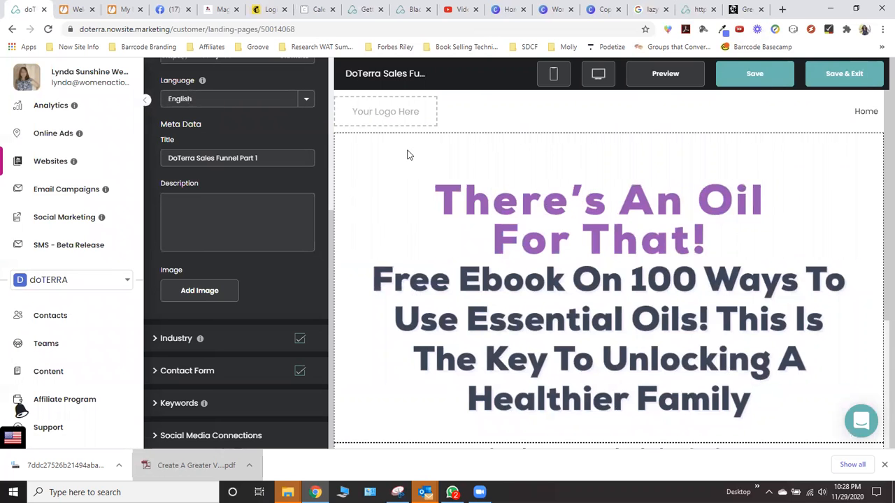
left_click(56, 221)
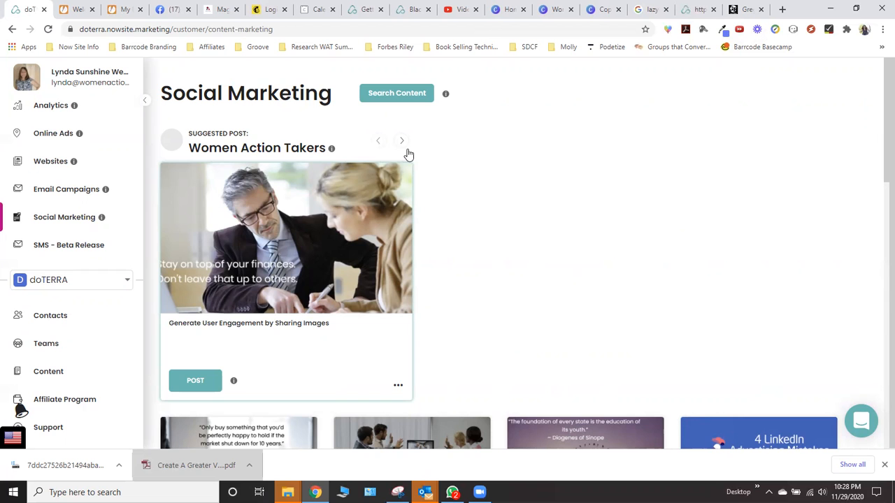
scroll(458, 188, "down", 2)
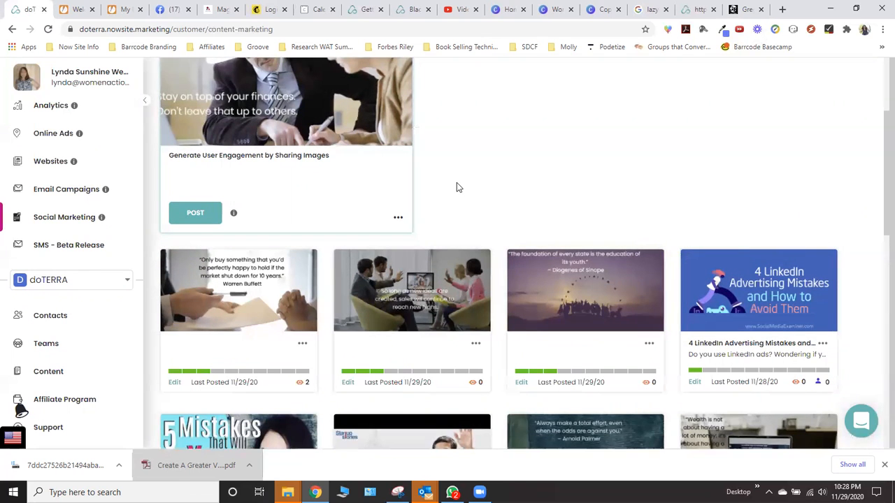
scroll(457, 186, "up", 2)
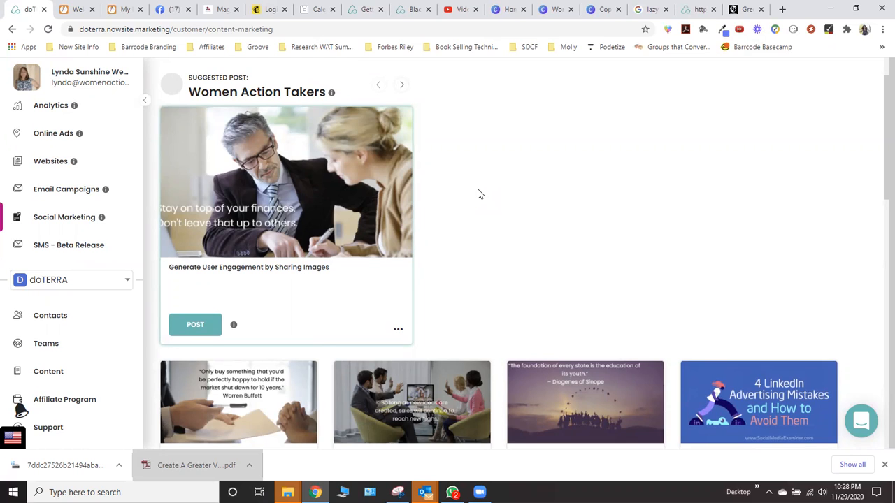
scroll(479, 197, "up", 1)
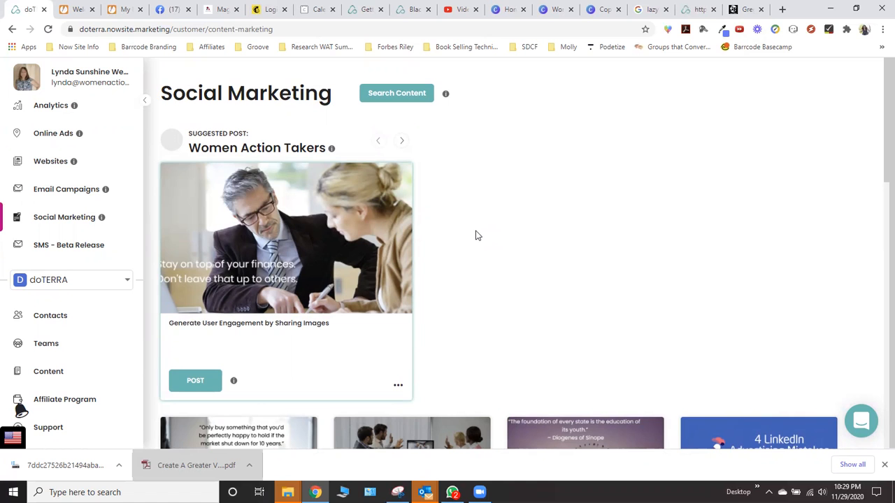
scroll(476, 235, "down", 2)
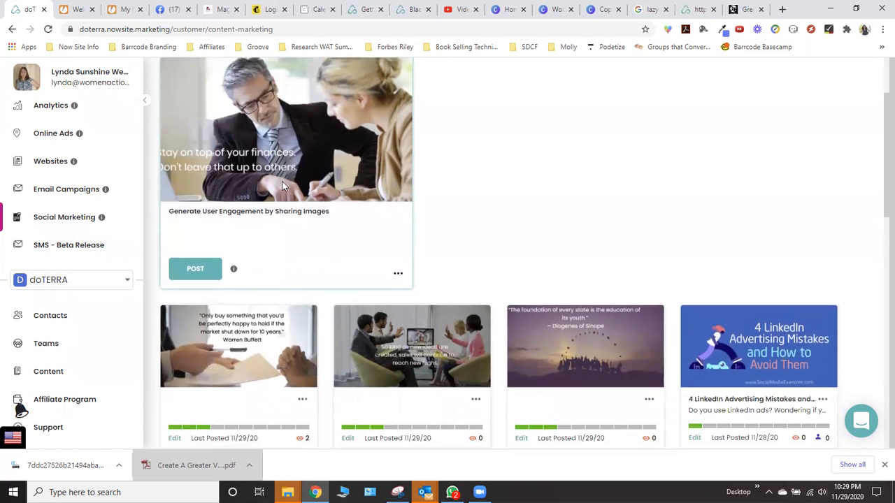
scroll(284, 185, "up", 2)
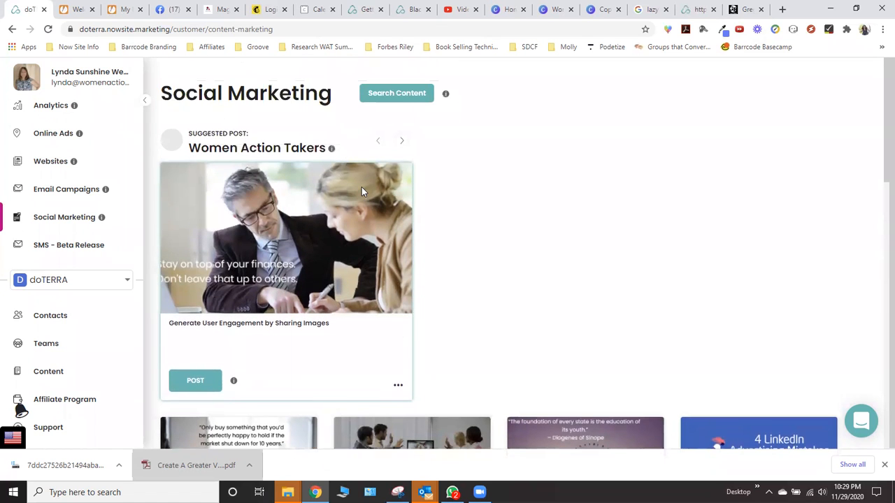
Look through the first page of published social posts, checking their posting dates, views and leads.
scroll(507, 182, "down", 5)
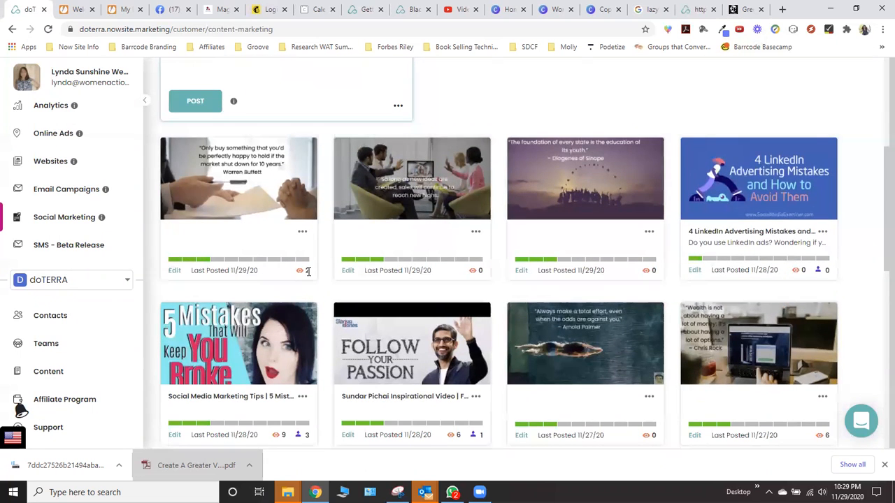
scroll(518, 271, "down", 1)
scroll(517, 270, "down", 1)
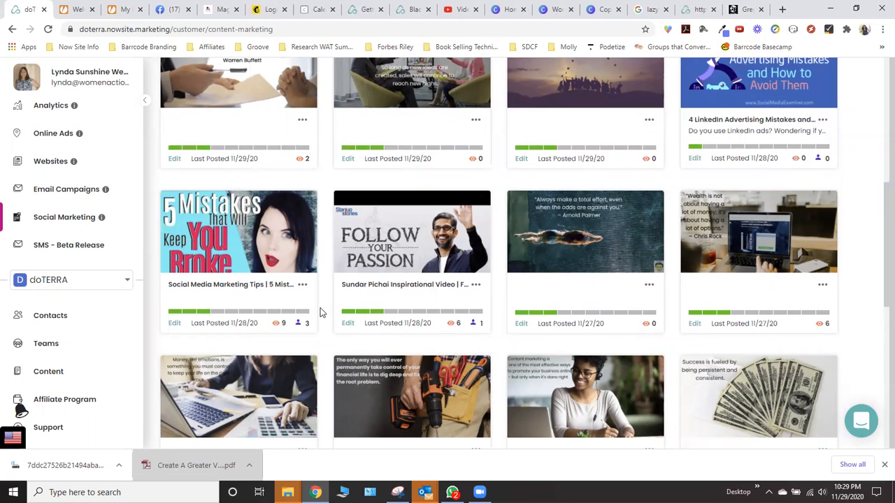
scroll(320, 313, "down", 3)
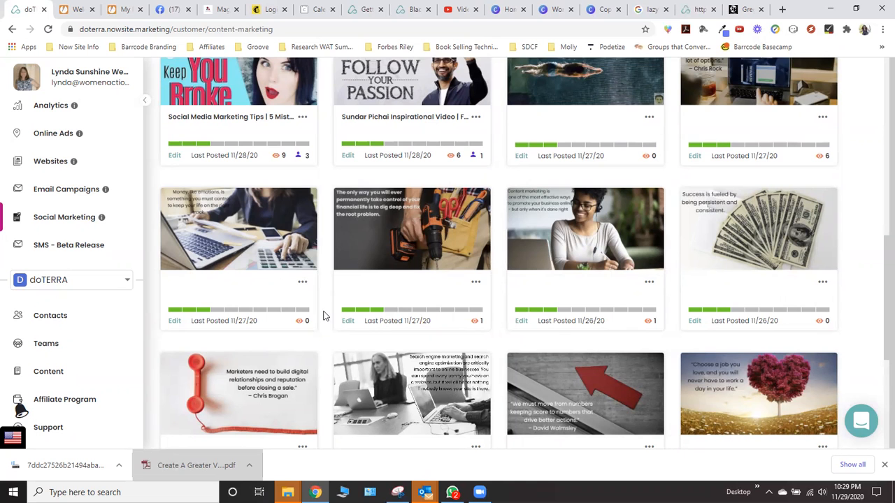
scroll(323, 314, "down", 2)
scroll(323, 314, "down", 1)
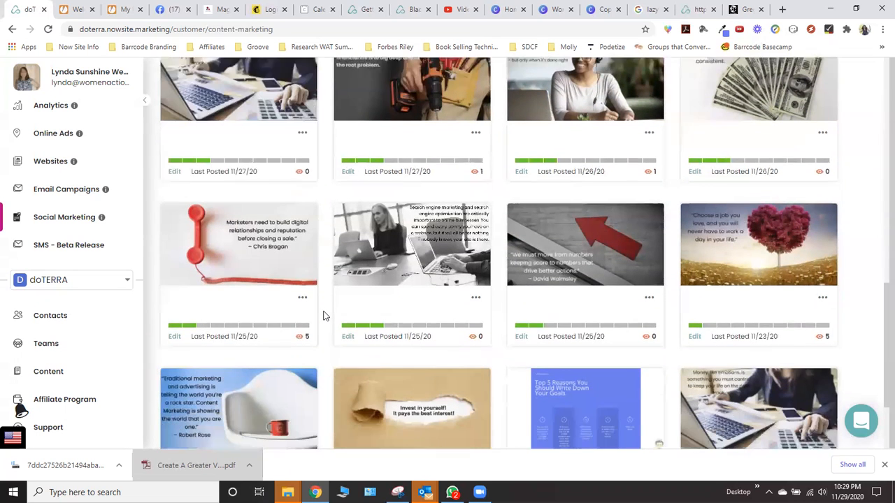
scroll(321, 322, "down", 2)
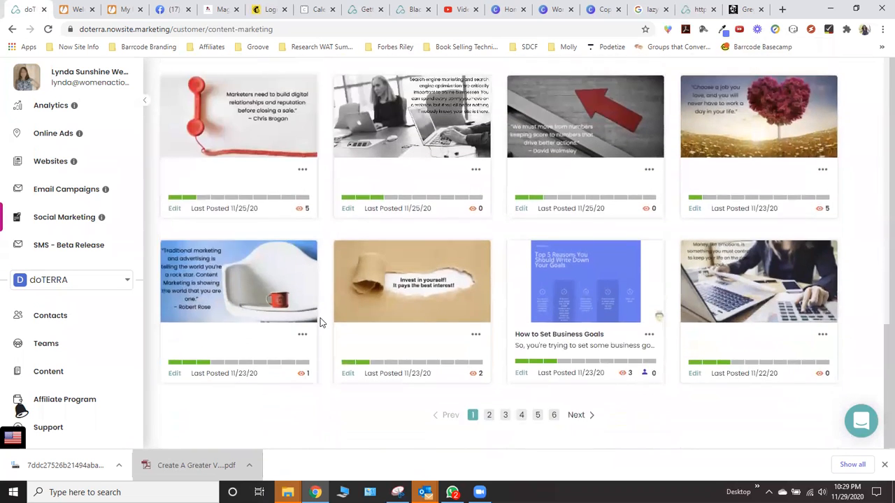
Show page 2 of the published social posts and look through its videos, articles and quote images.
left_click(489, 416)
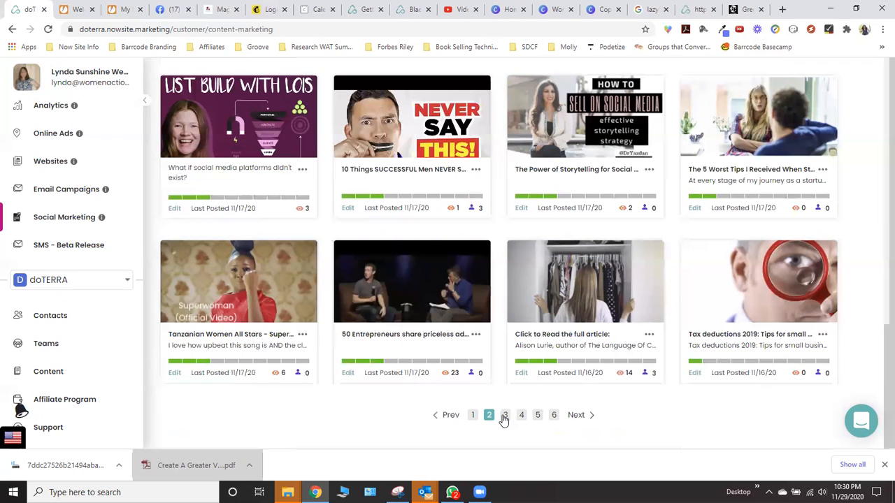
scroll(454, 293, "up", 2)
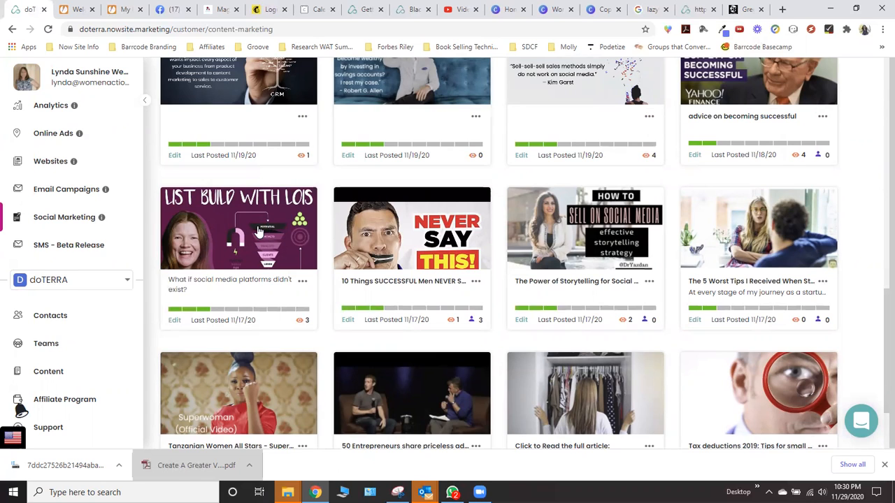
scroll(258, 232, "up", 7)
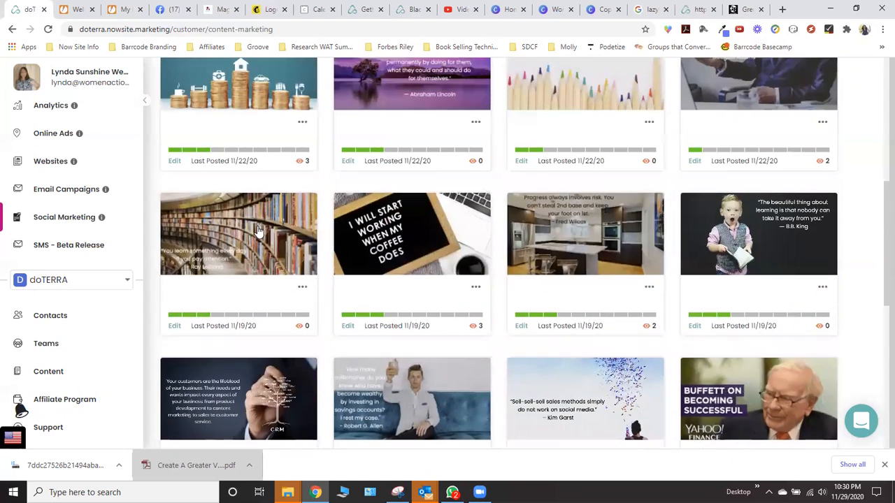
scroll(258, 232, "down", 1)
scroll(258, 232, "down", 2)
scroll(257, 231, "up", 2)
scroll(257, 226, "up", 3)
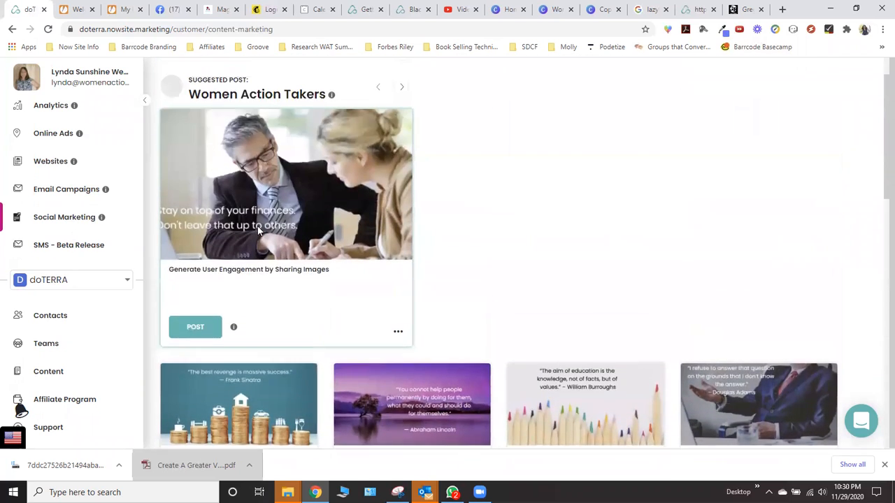